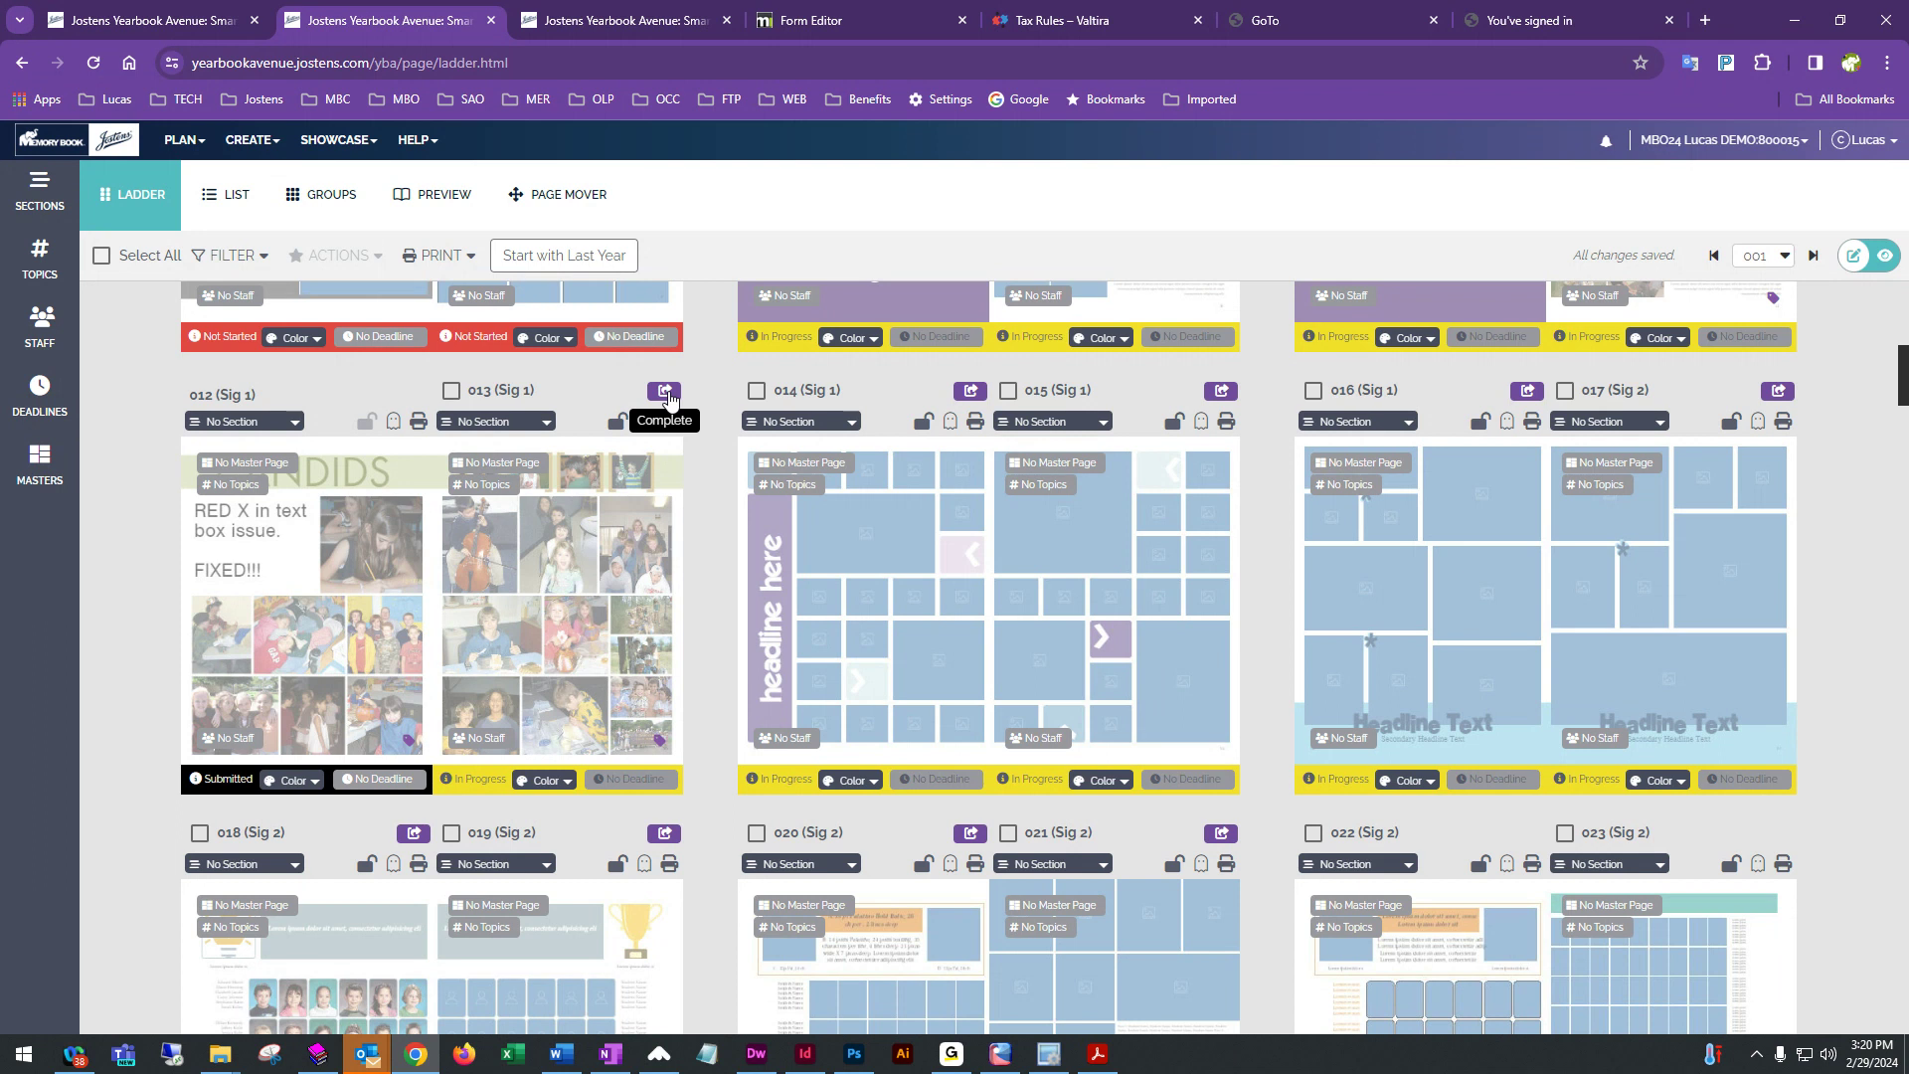
# - Mark page 013 as complete in the ladder, and try to mark page 014 as complete
pyautogui.click(667, 392)
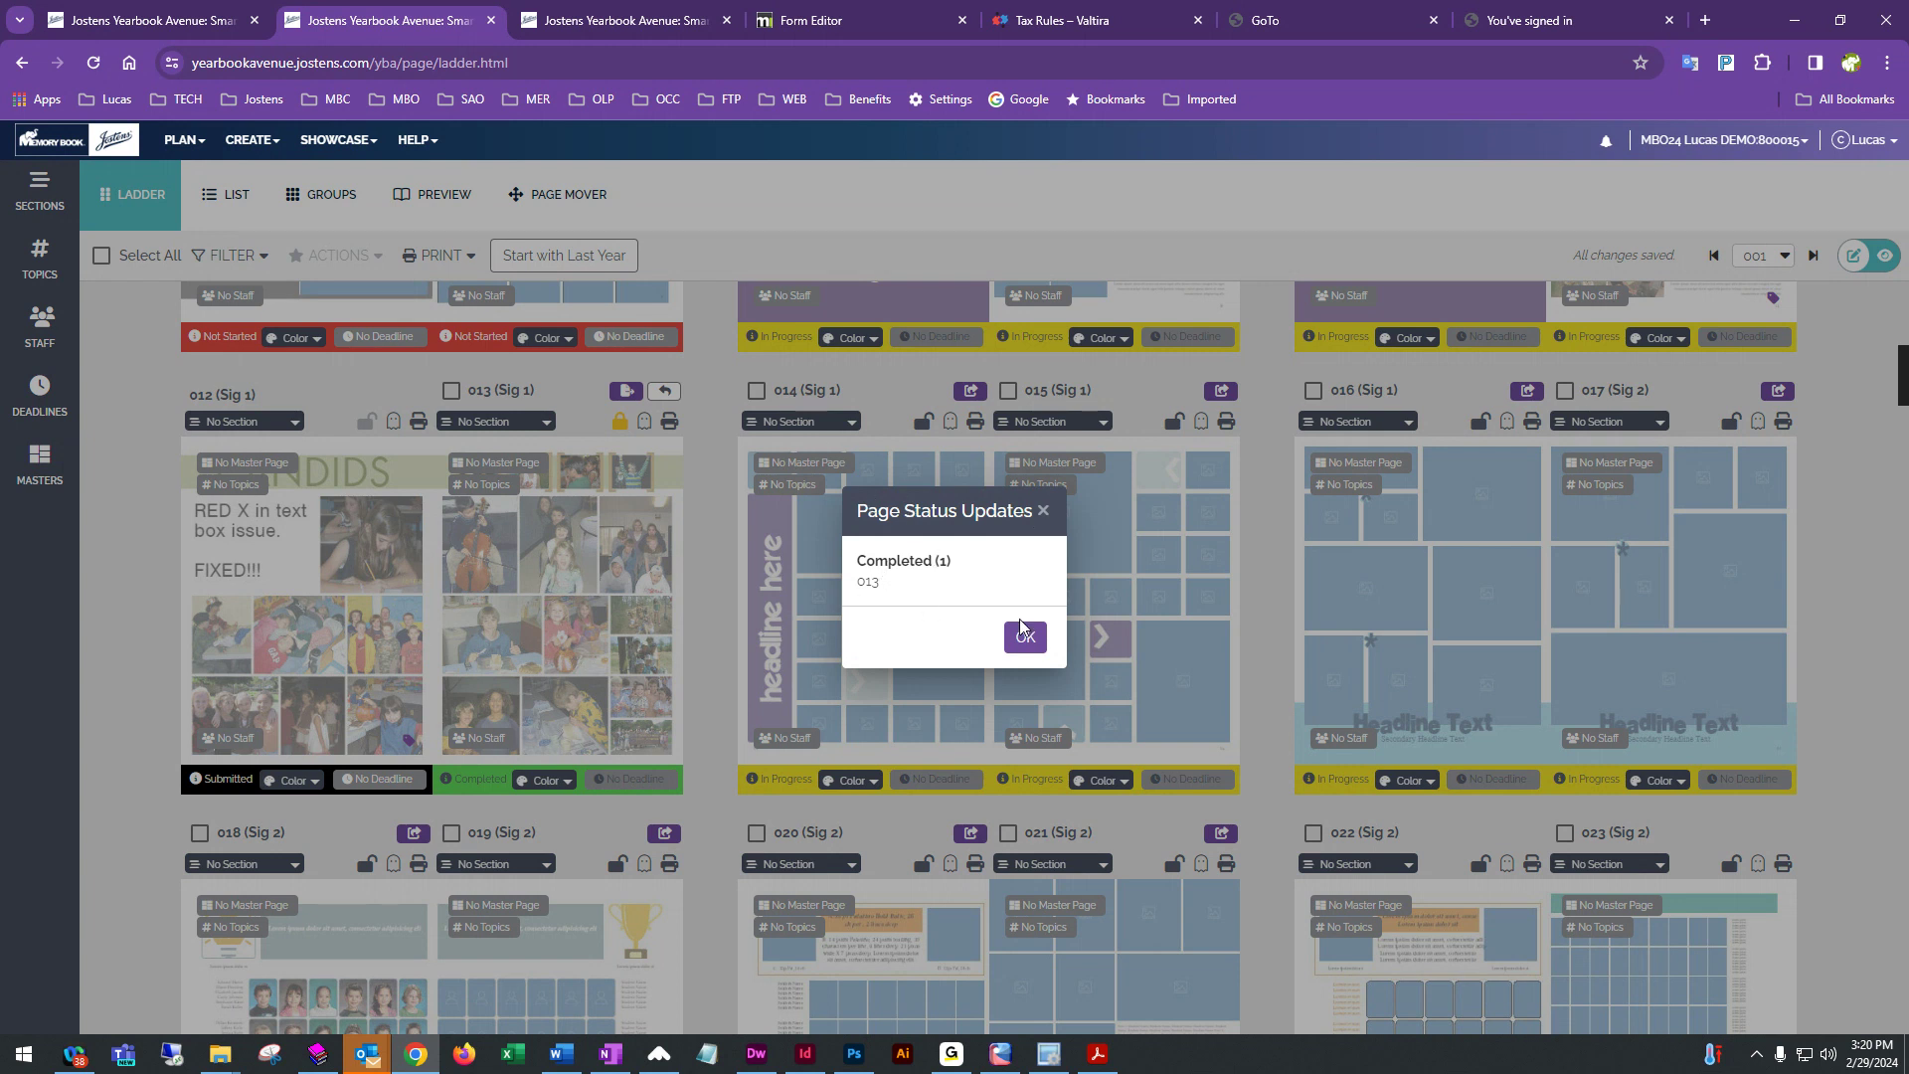
pyautogui.click(1025, 644)
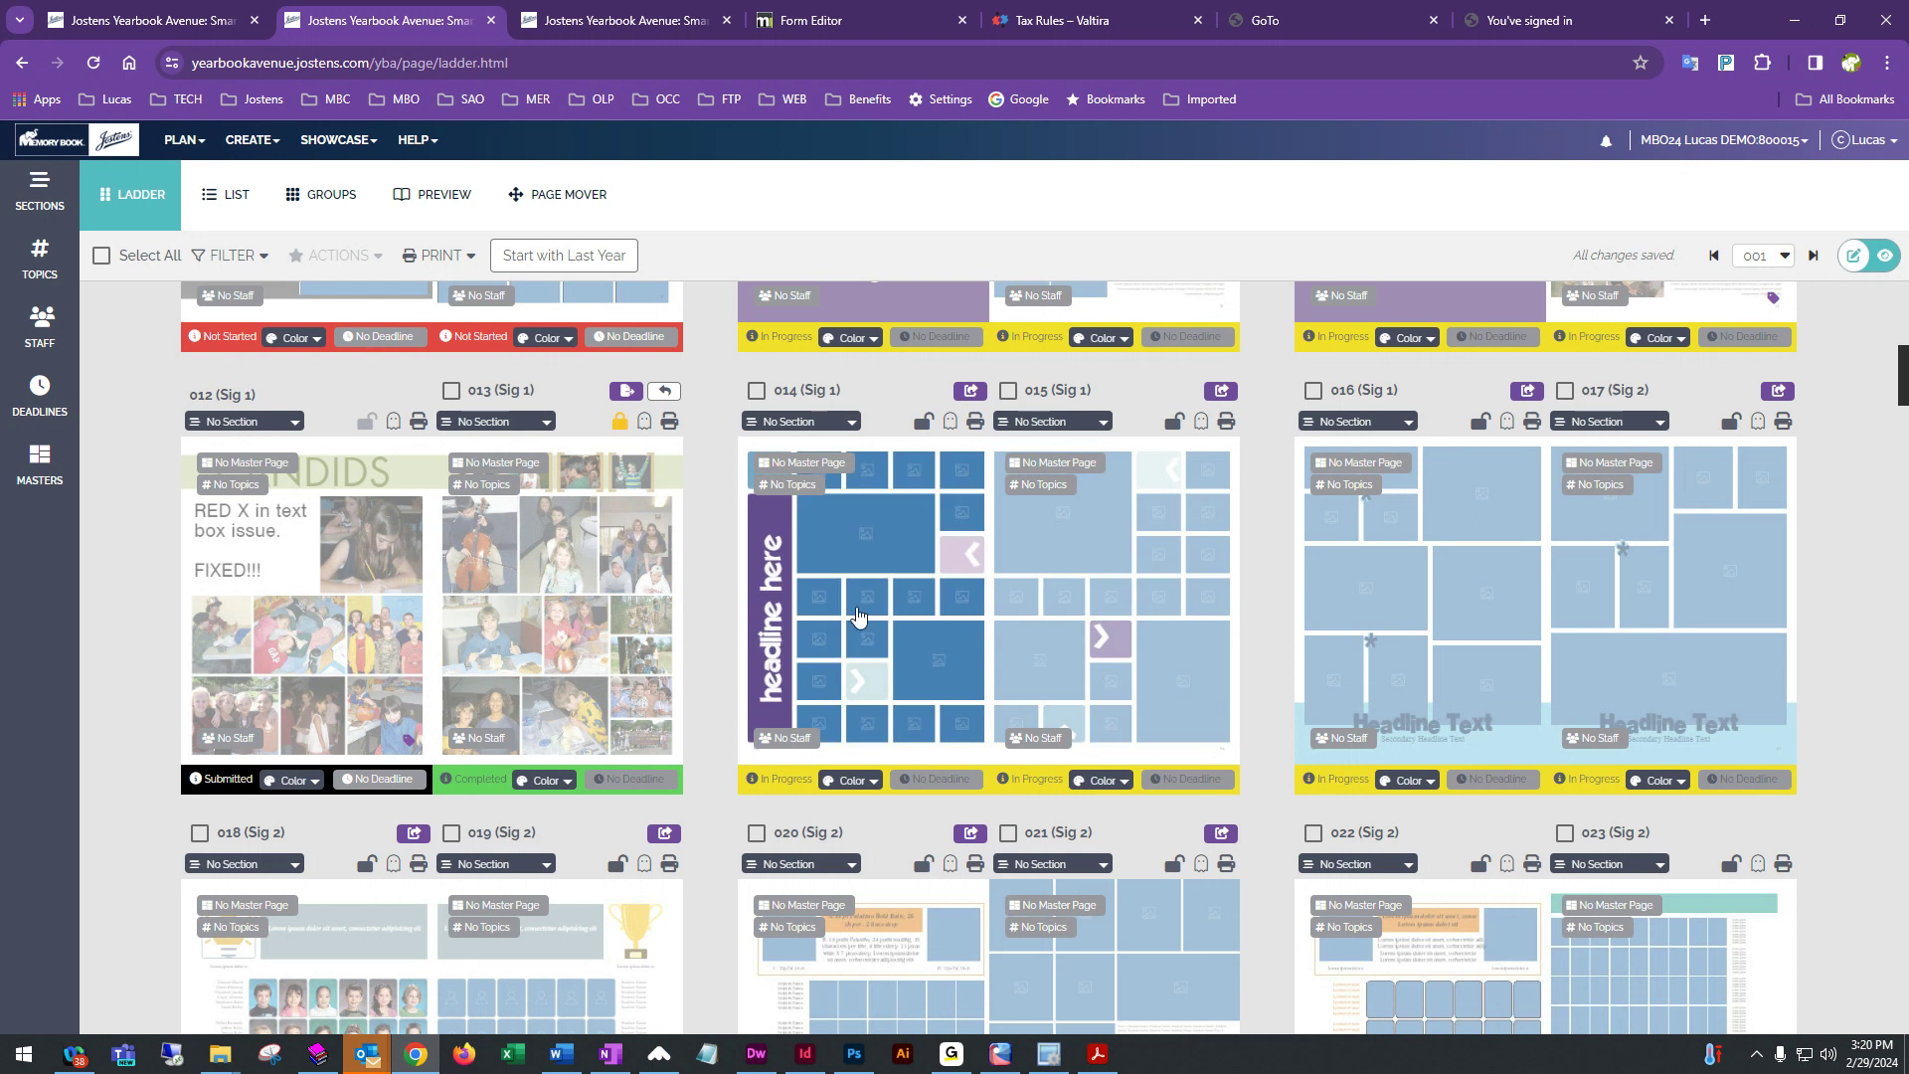
pyautogui.scroll(1, 863, 608)
pyautogui.scroll(3, 863, 608)
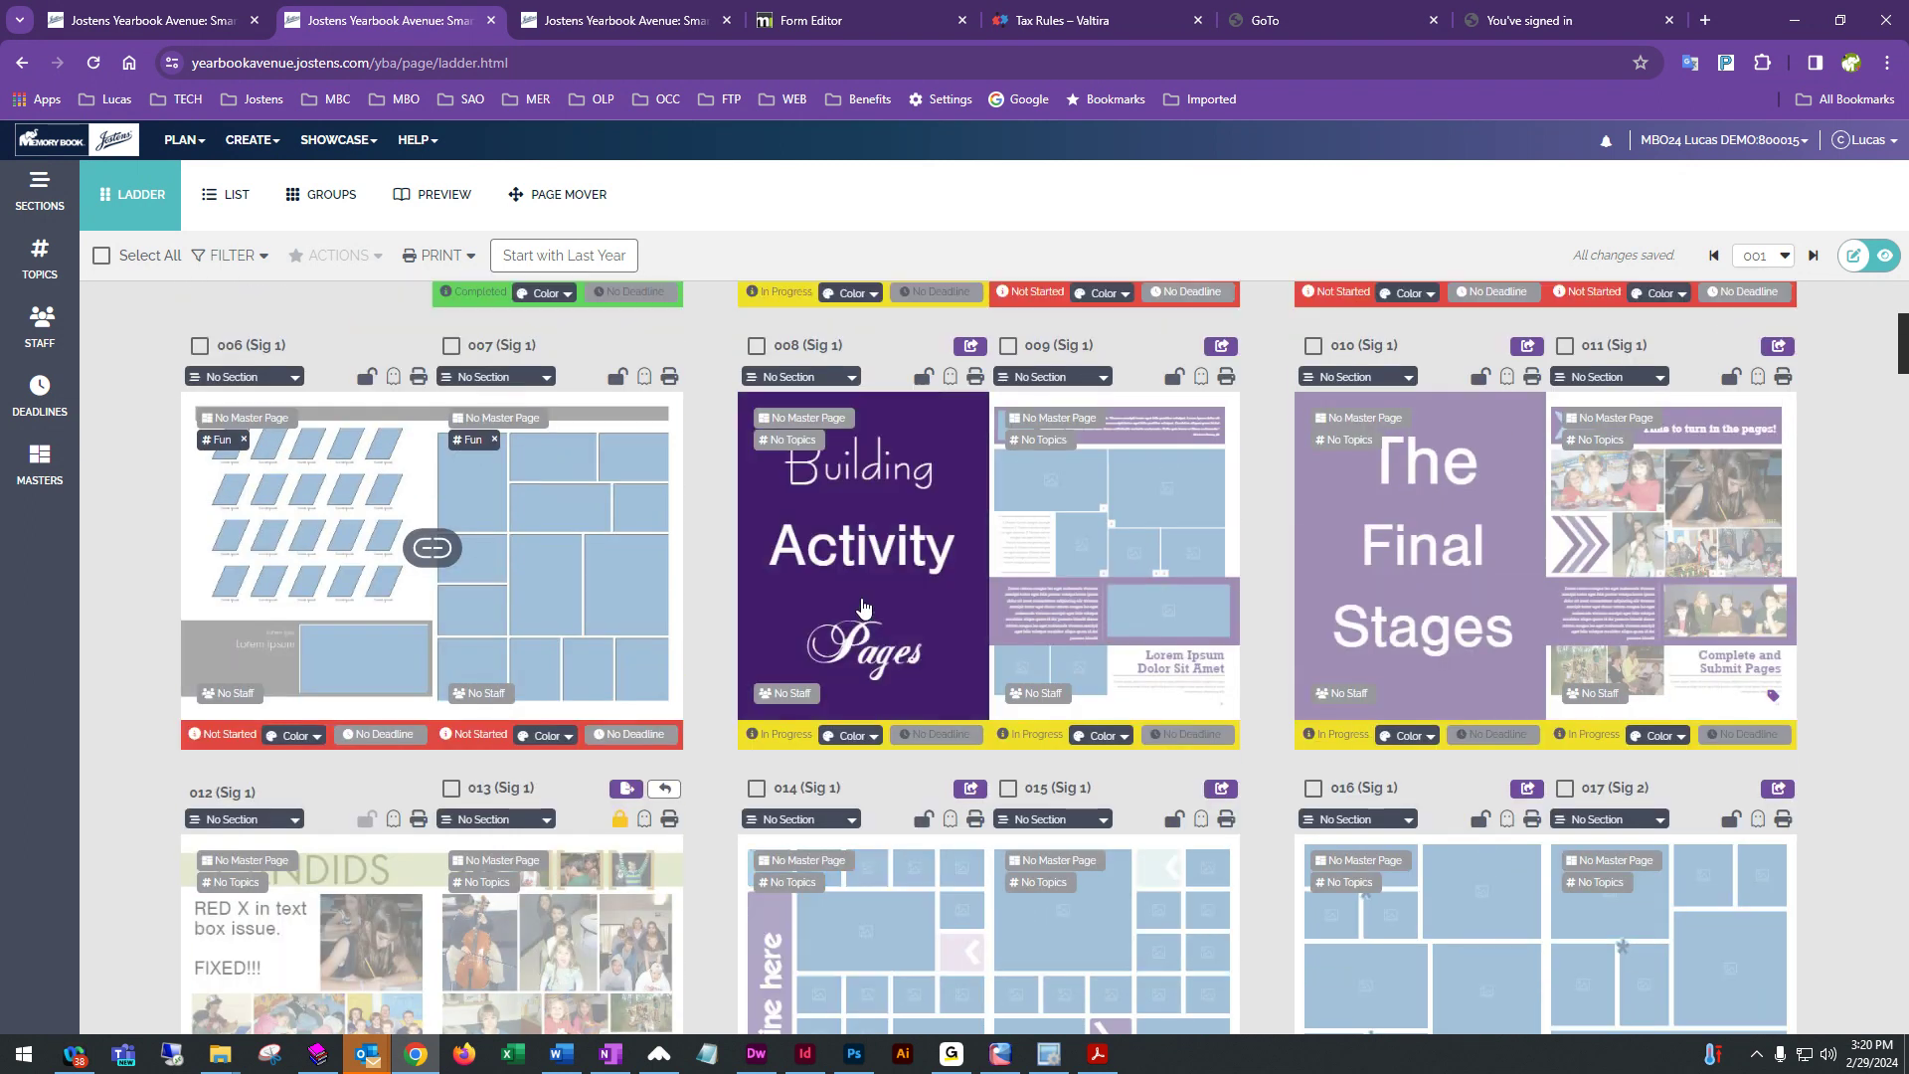
pyautogui.scroll(-4, 863, 608)
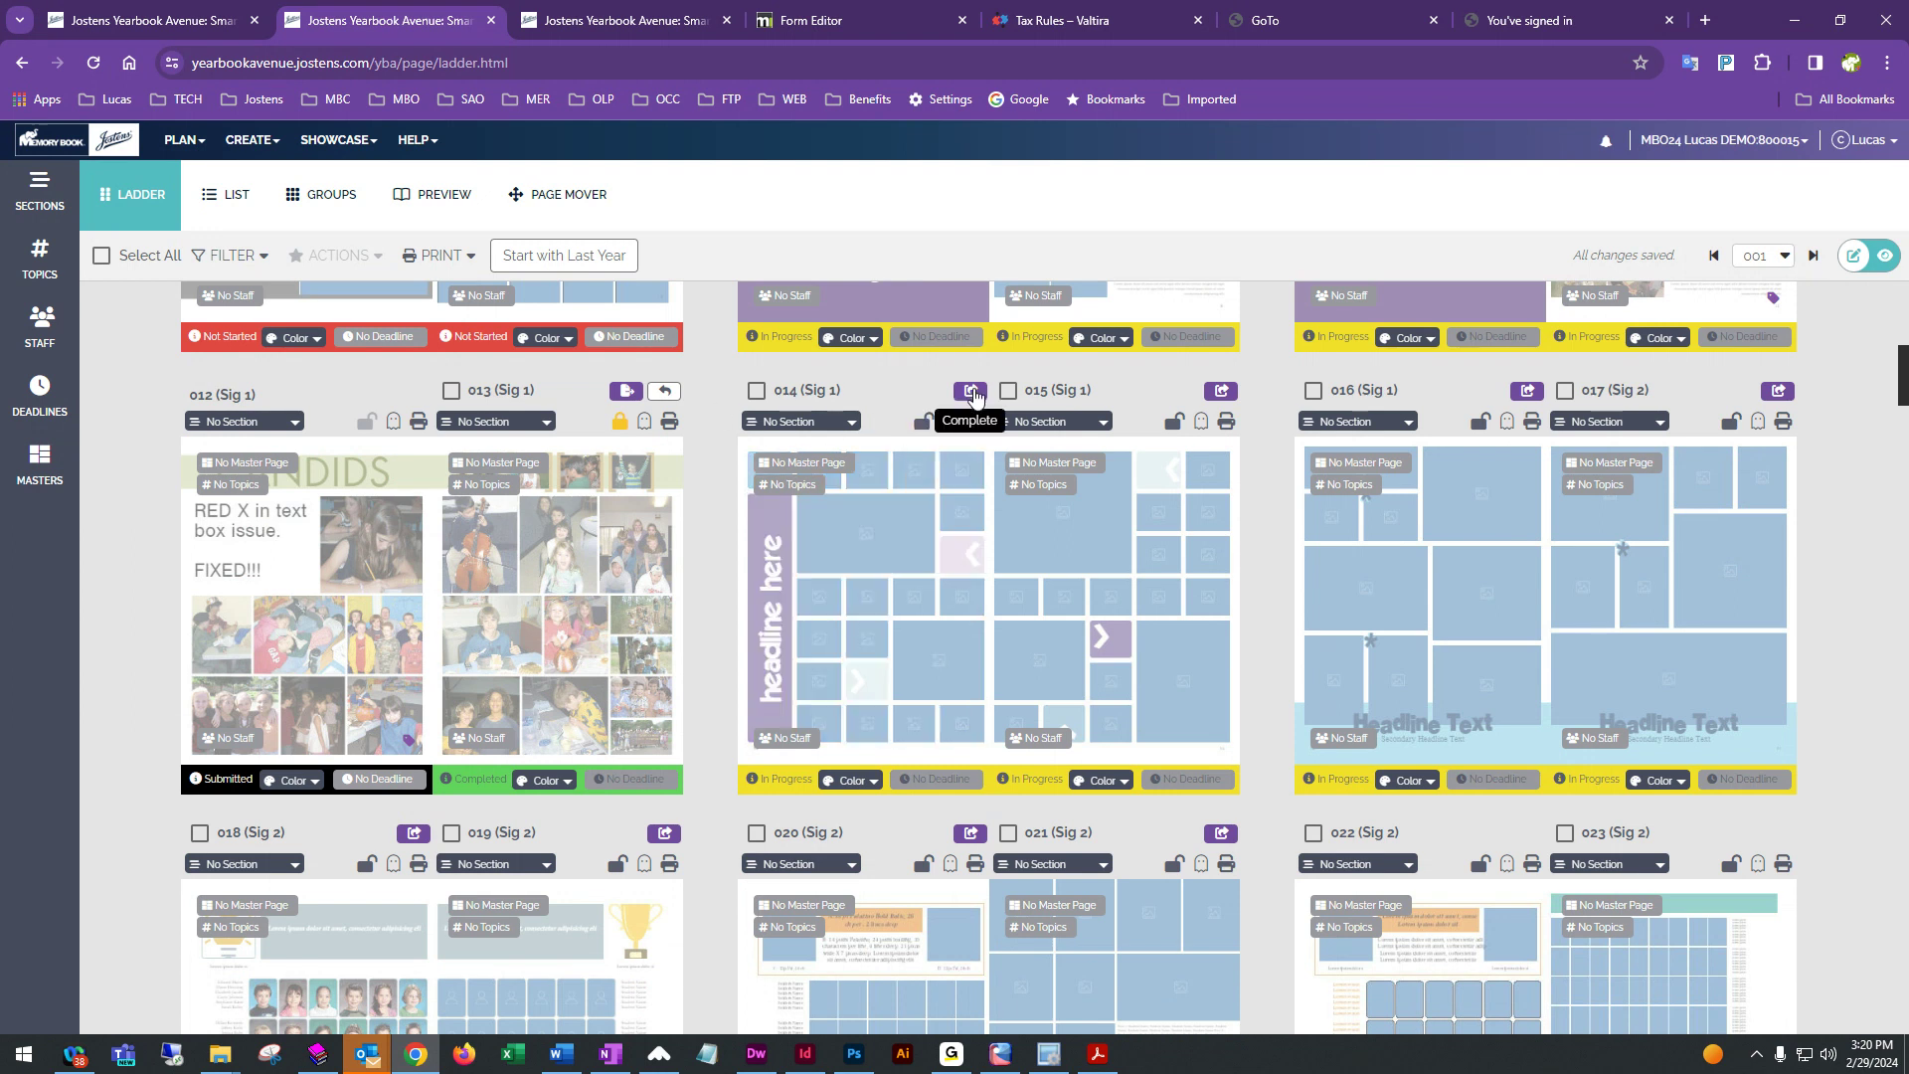
pyautogui.click(971, 390)
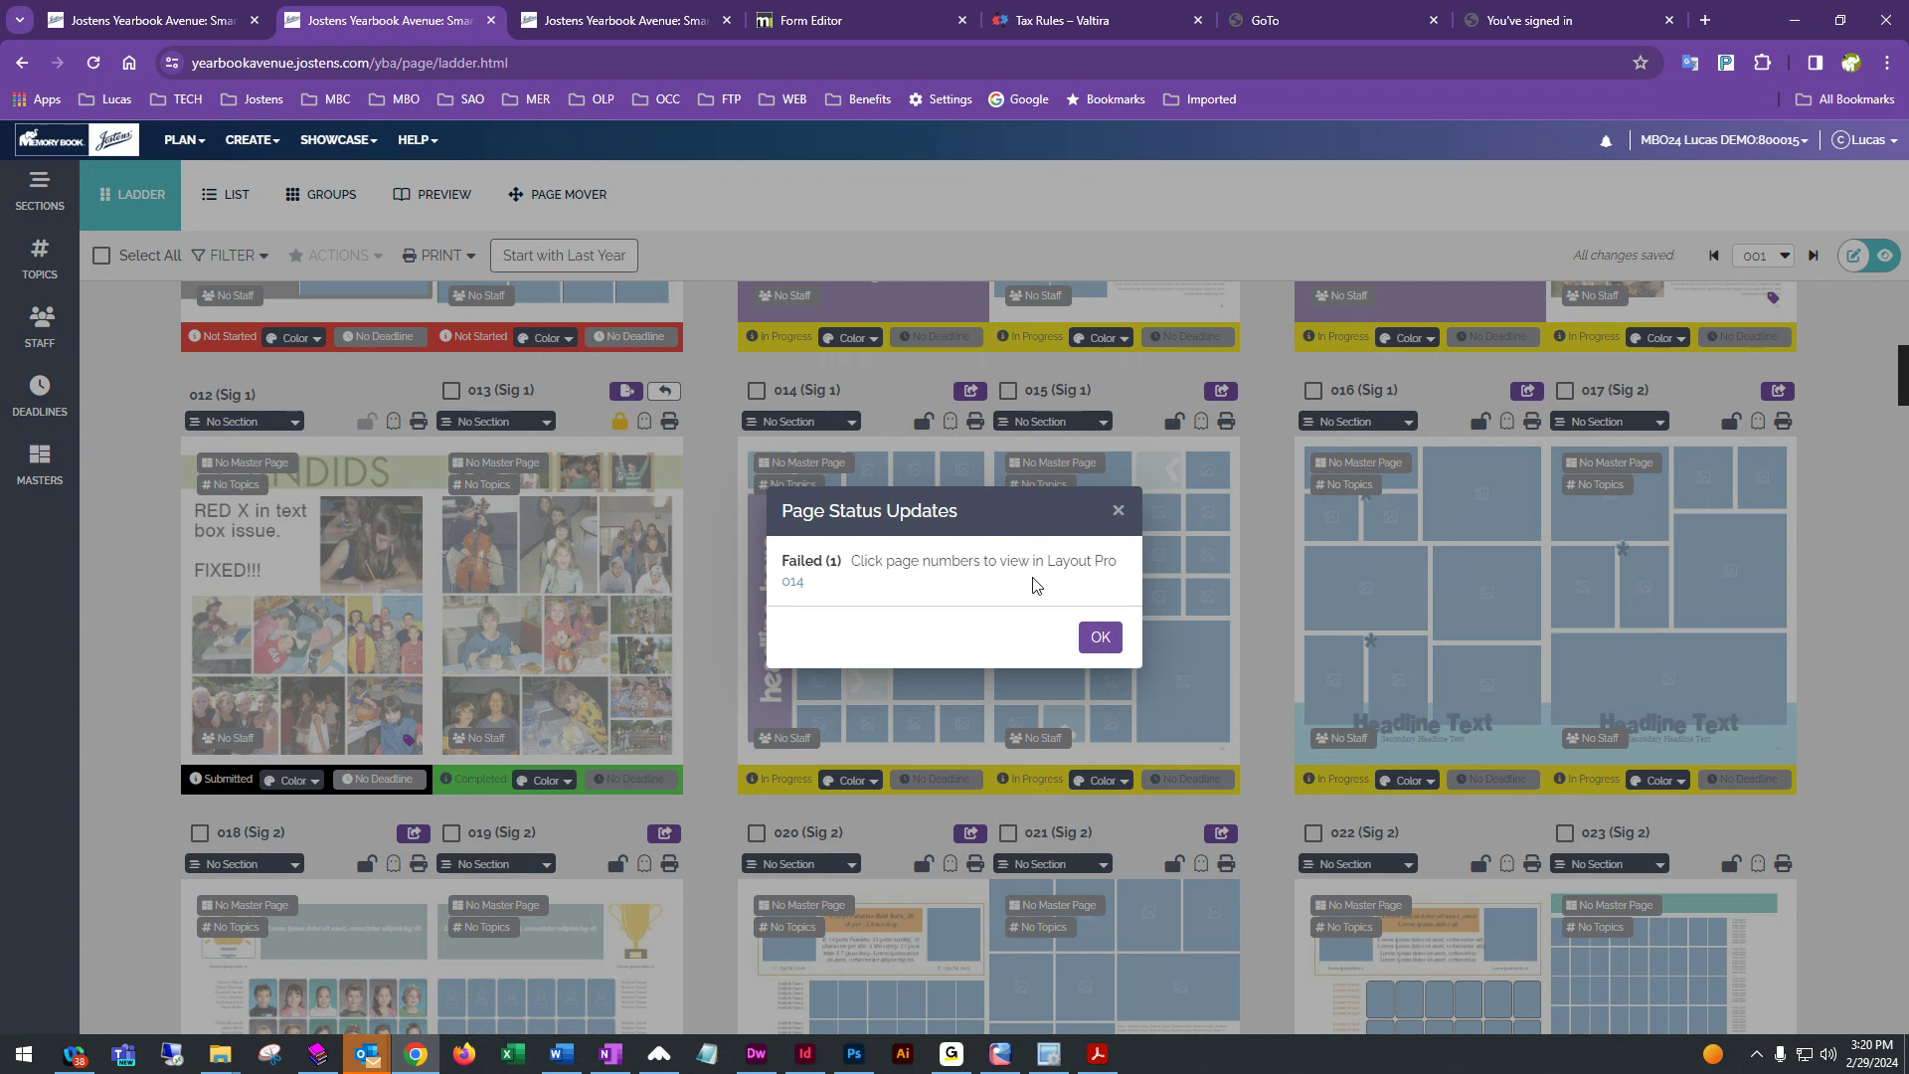
pyautogui.click(1098, 638)
# - Mark page 008, the "Building Activity Pages" page, as complete
pyautogui.scroll(2, 927, 552)
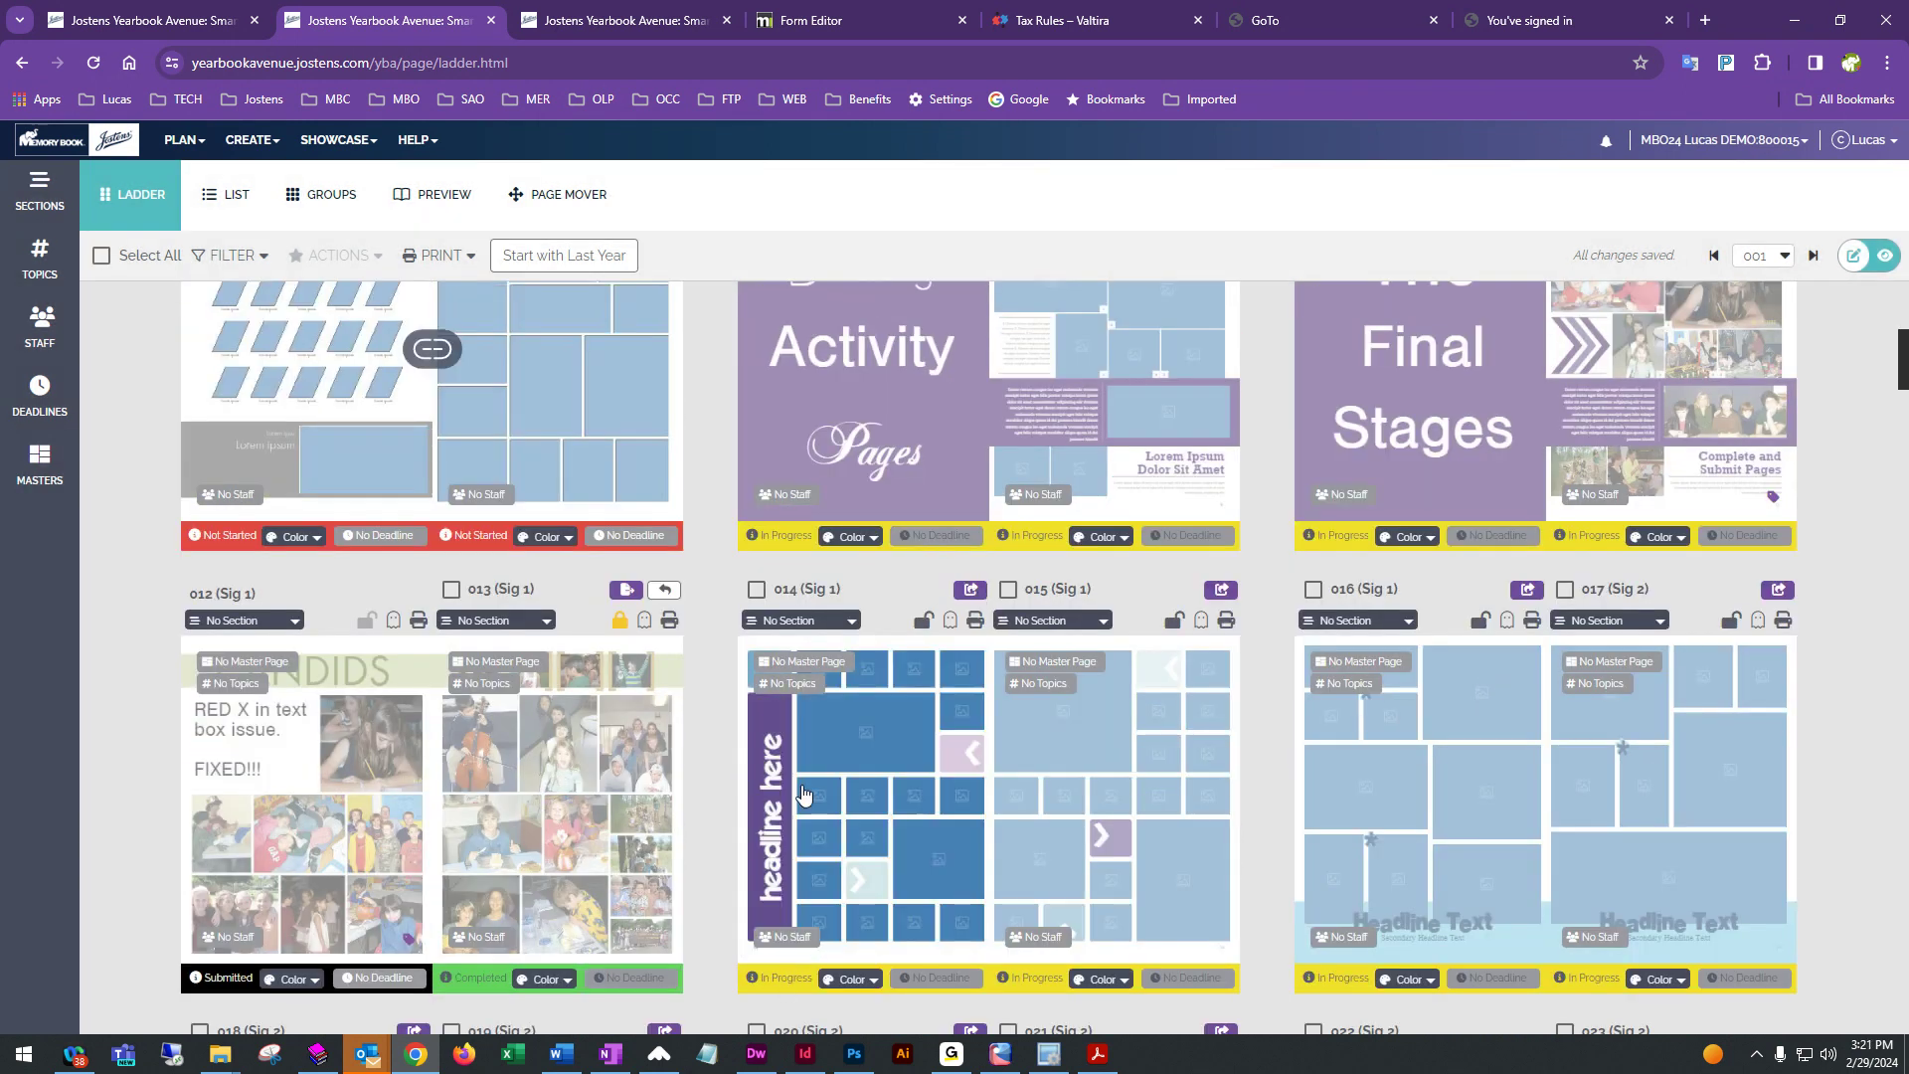
pyautogui.scroll(-1, 845, 845)
pyautogui.scroll(5, 966, 569)
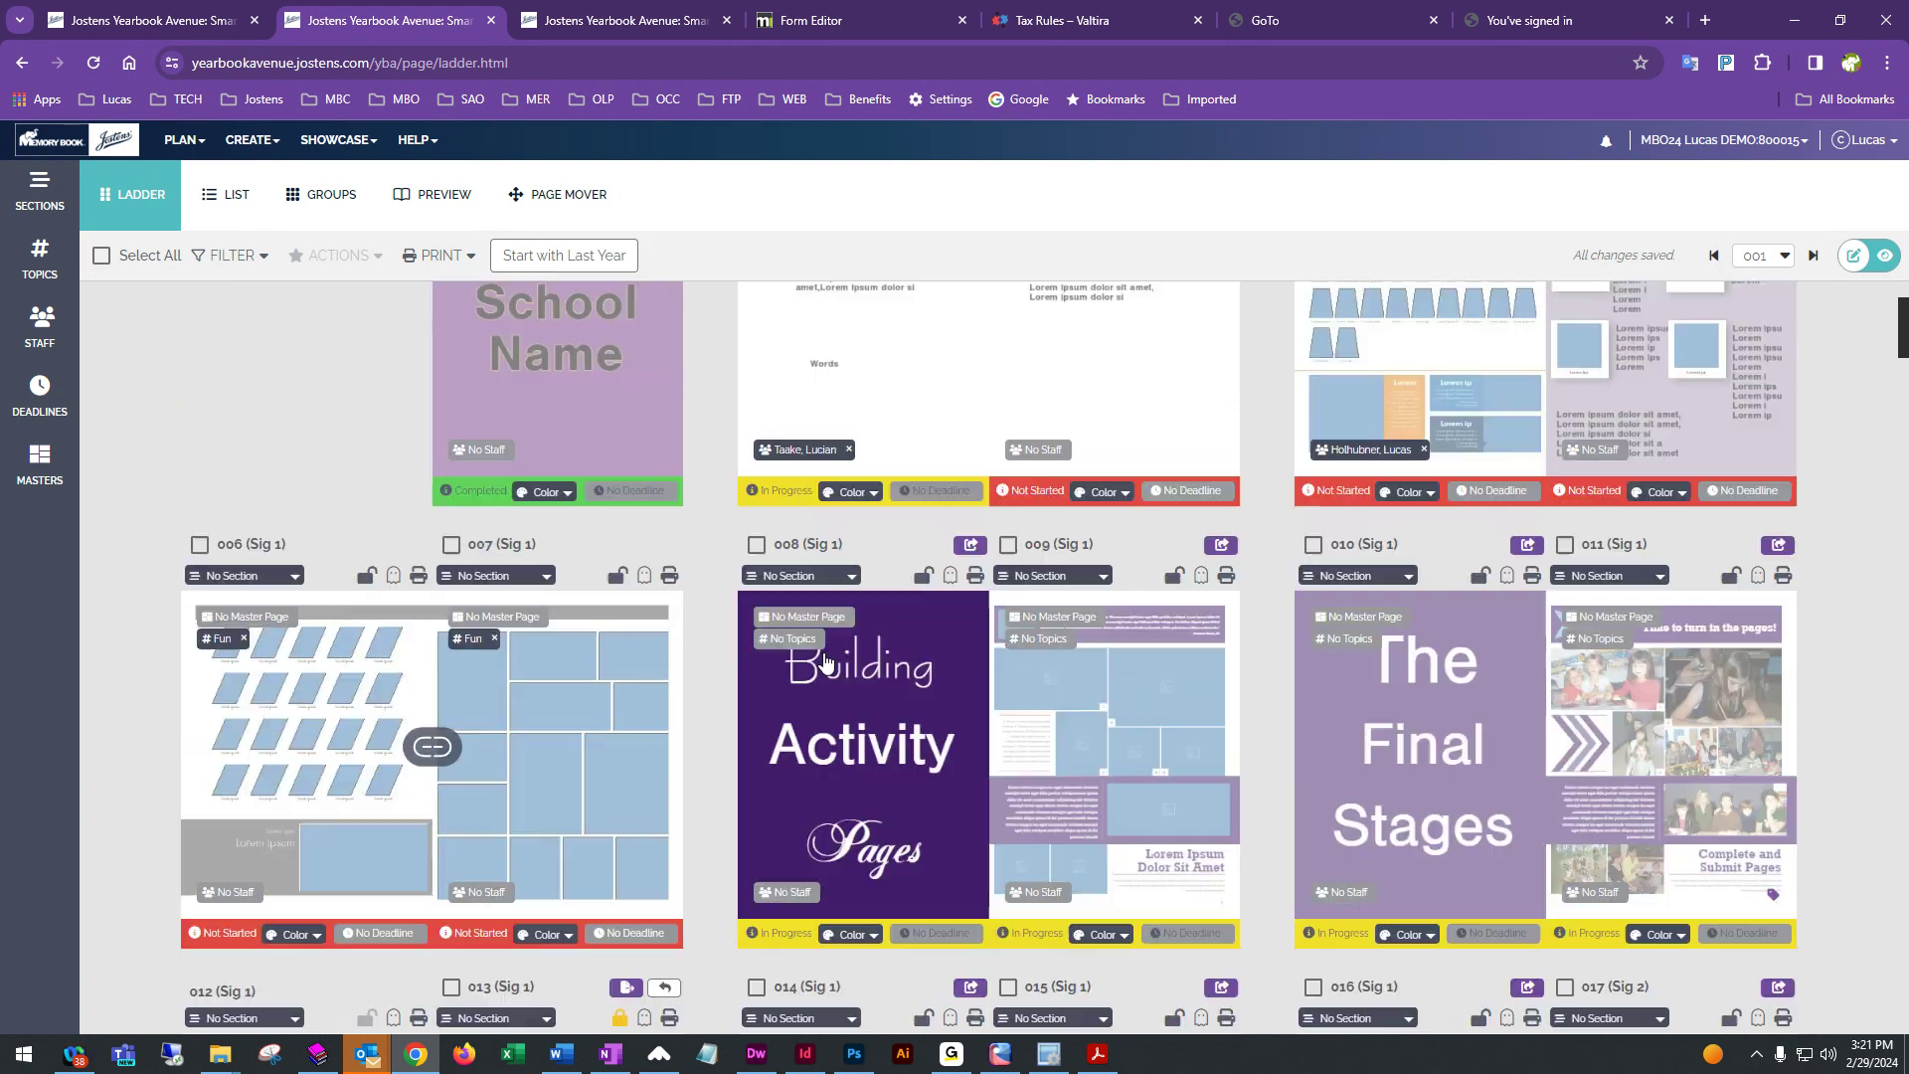
pyautogui.click(972, 574)
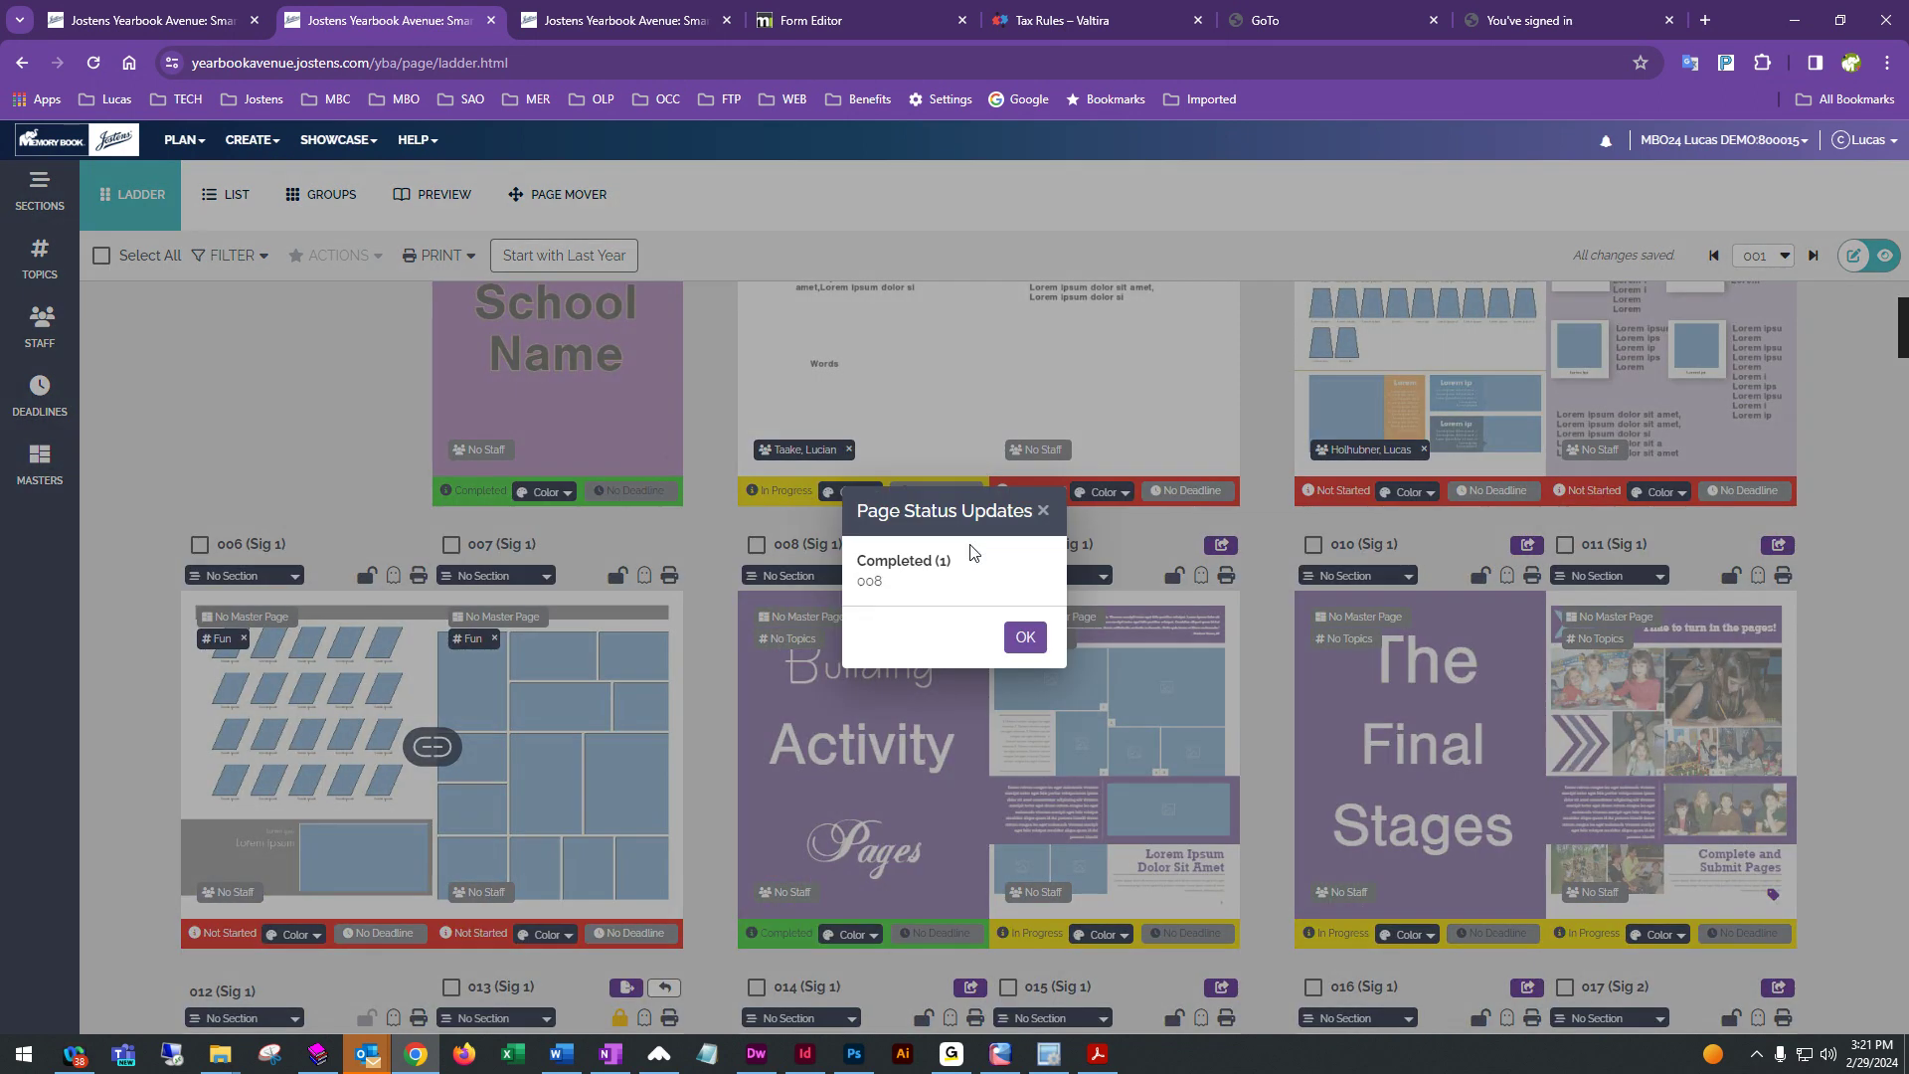
pyautogui.click(1025, 637)
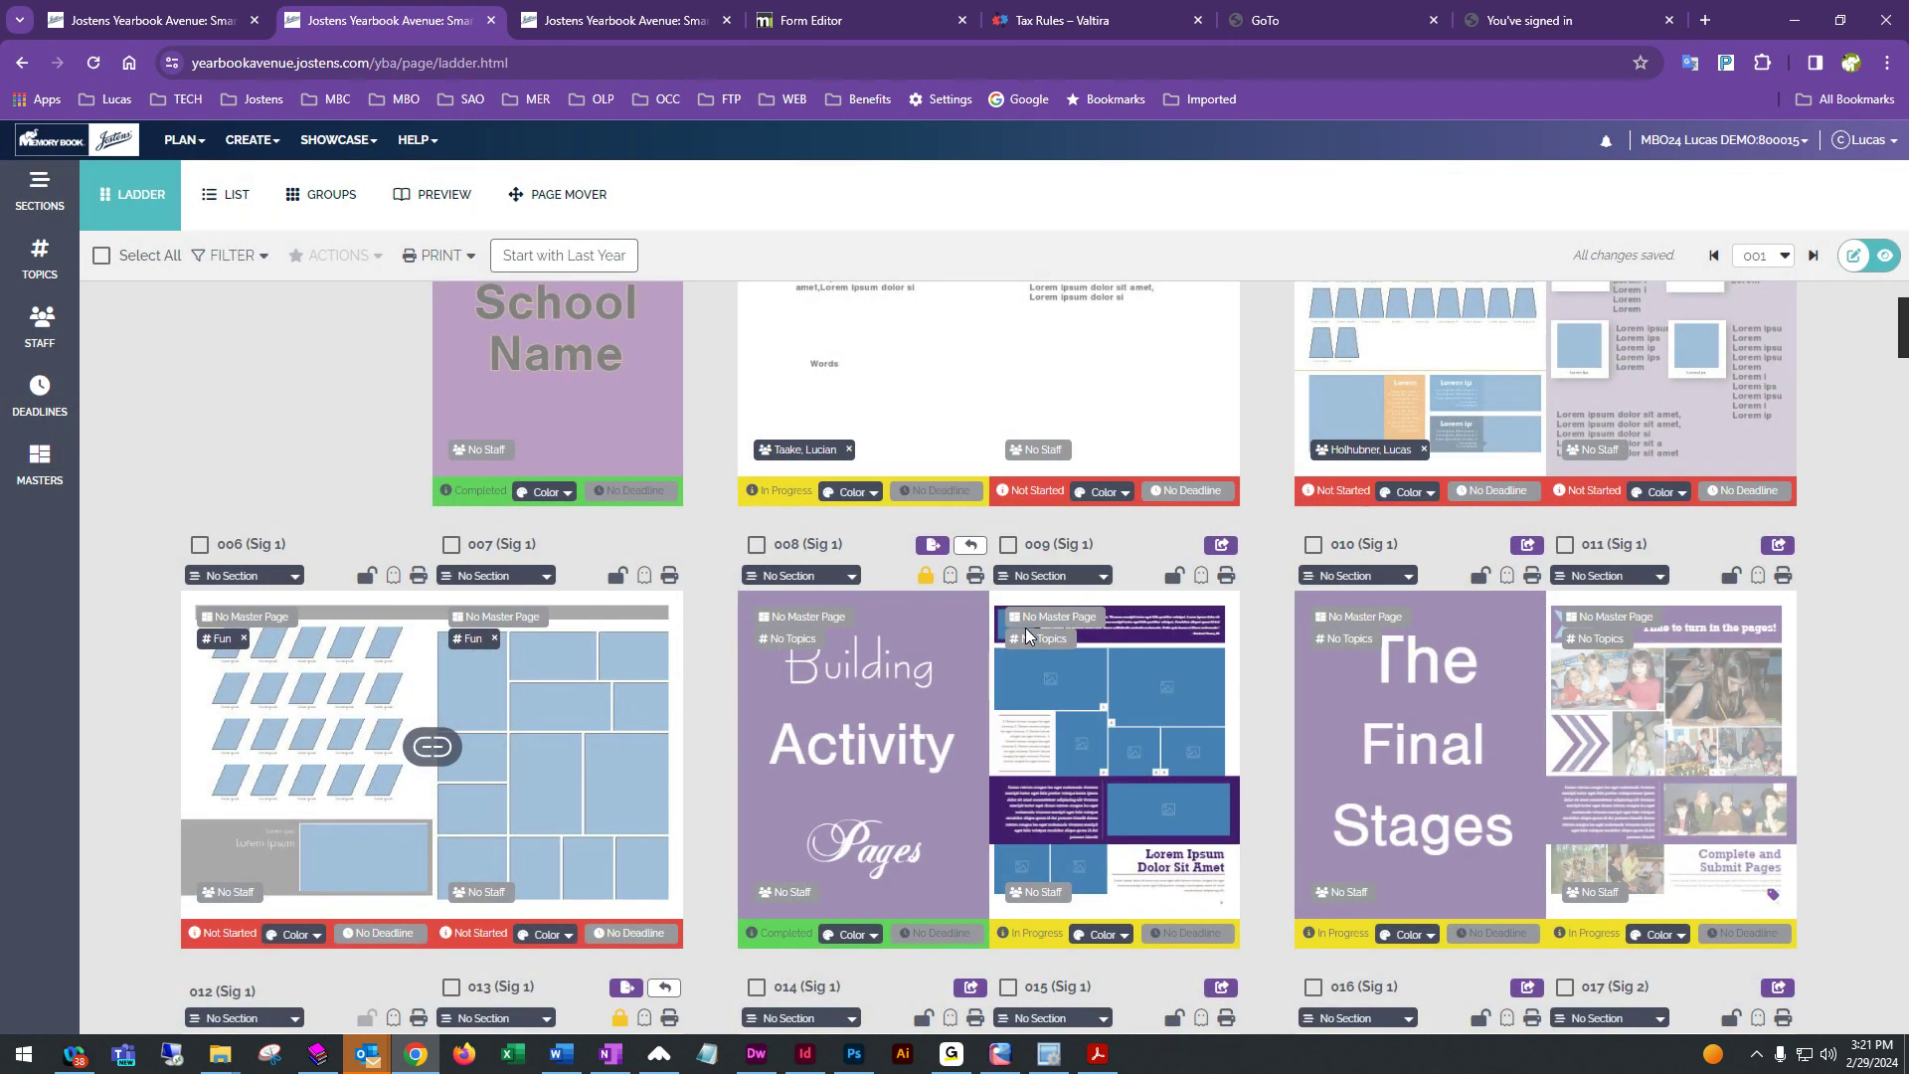
# - Try to mark page 009 as complete, check its preflight issues in Layout Pro, and return to the ladder
pyautogui.click(1223, 545)
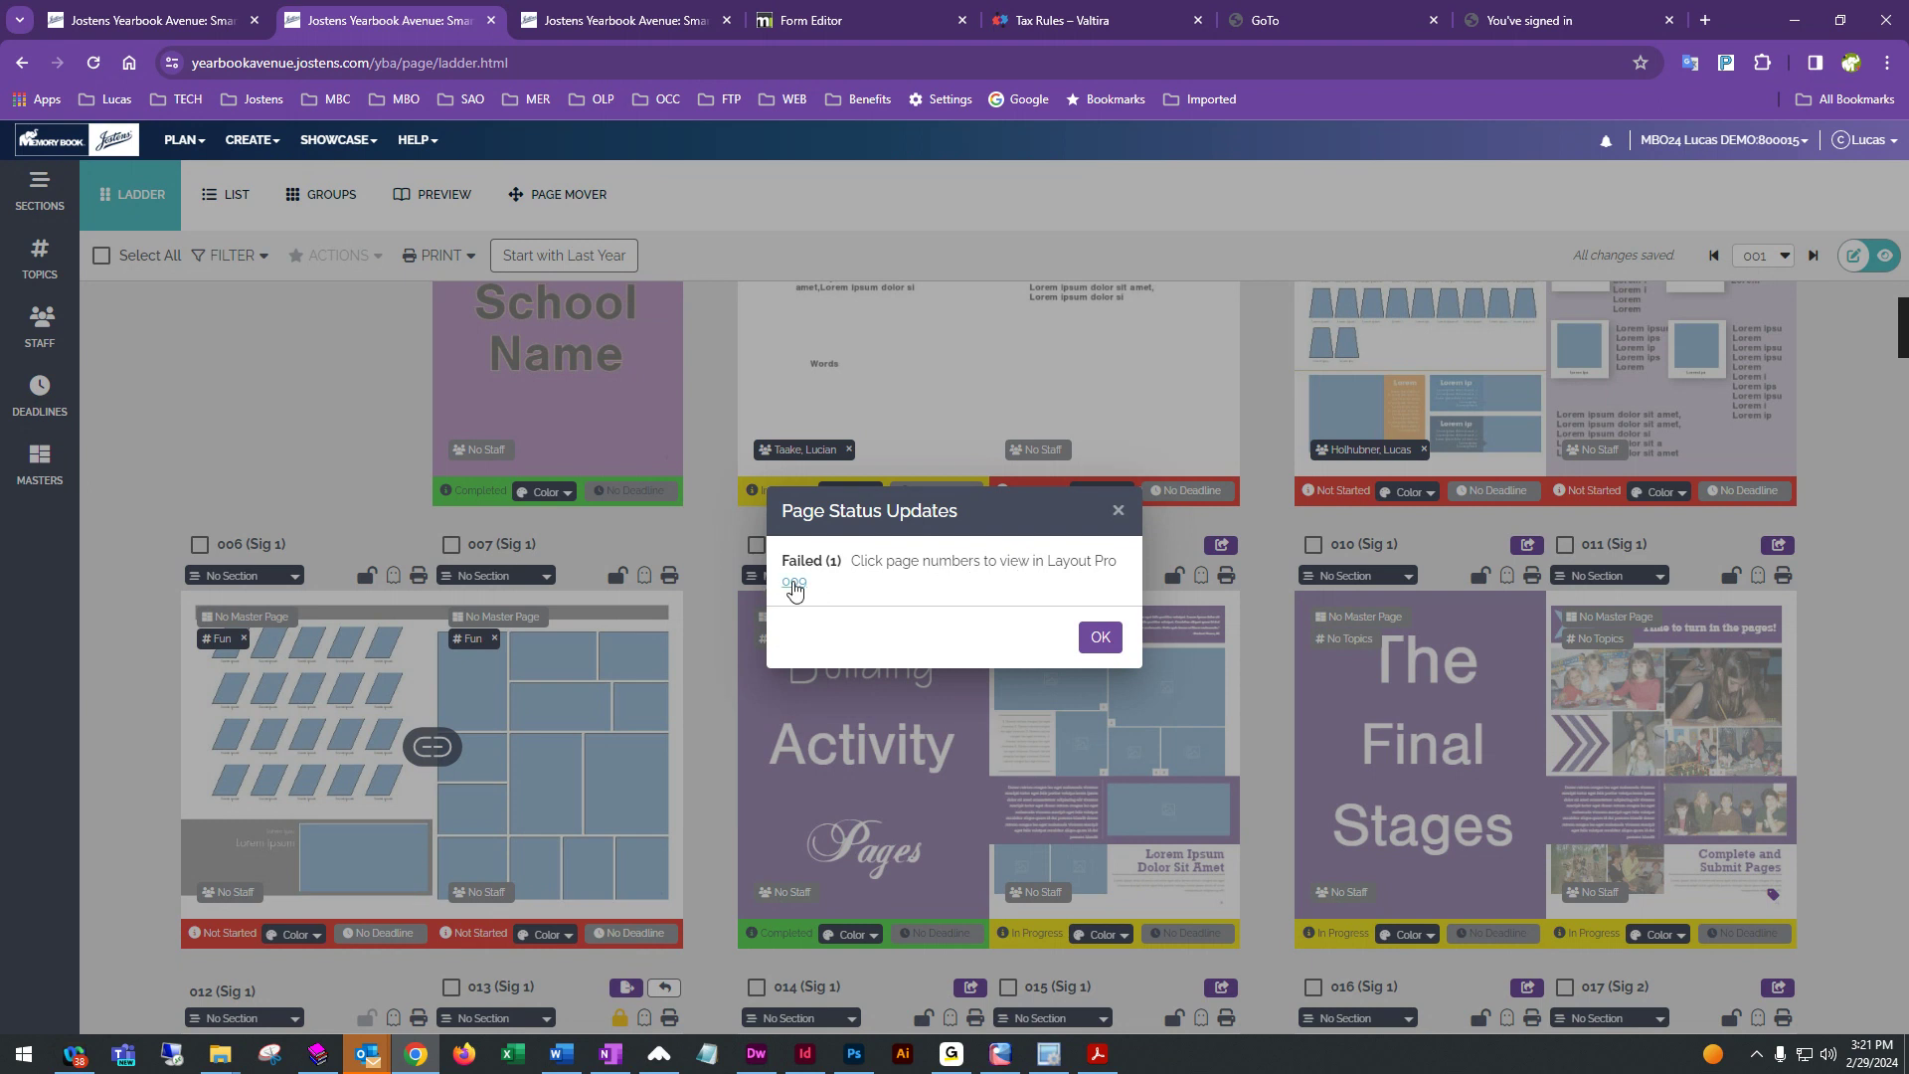
pyautogui.click(793, 582)
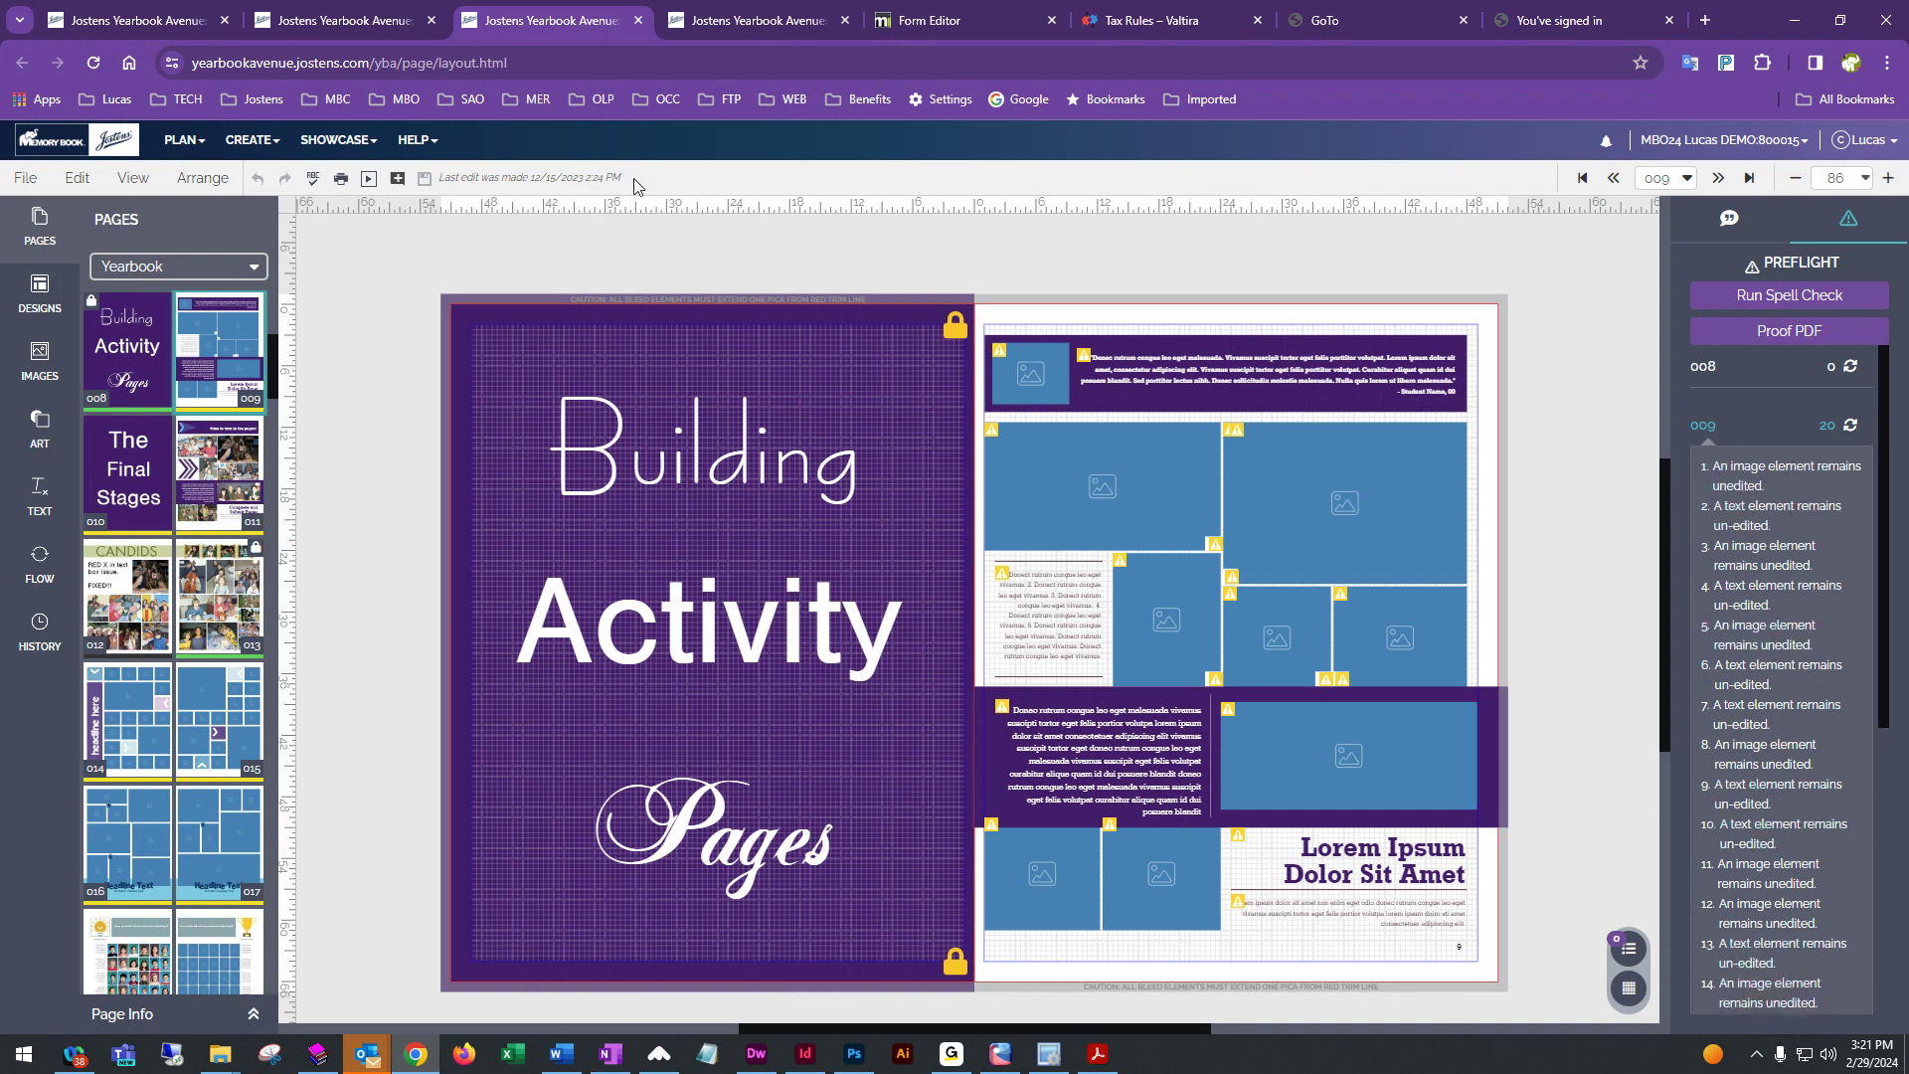
pyautogui.click(638, 20)
pyautogui.click(1100, 641)
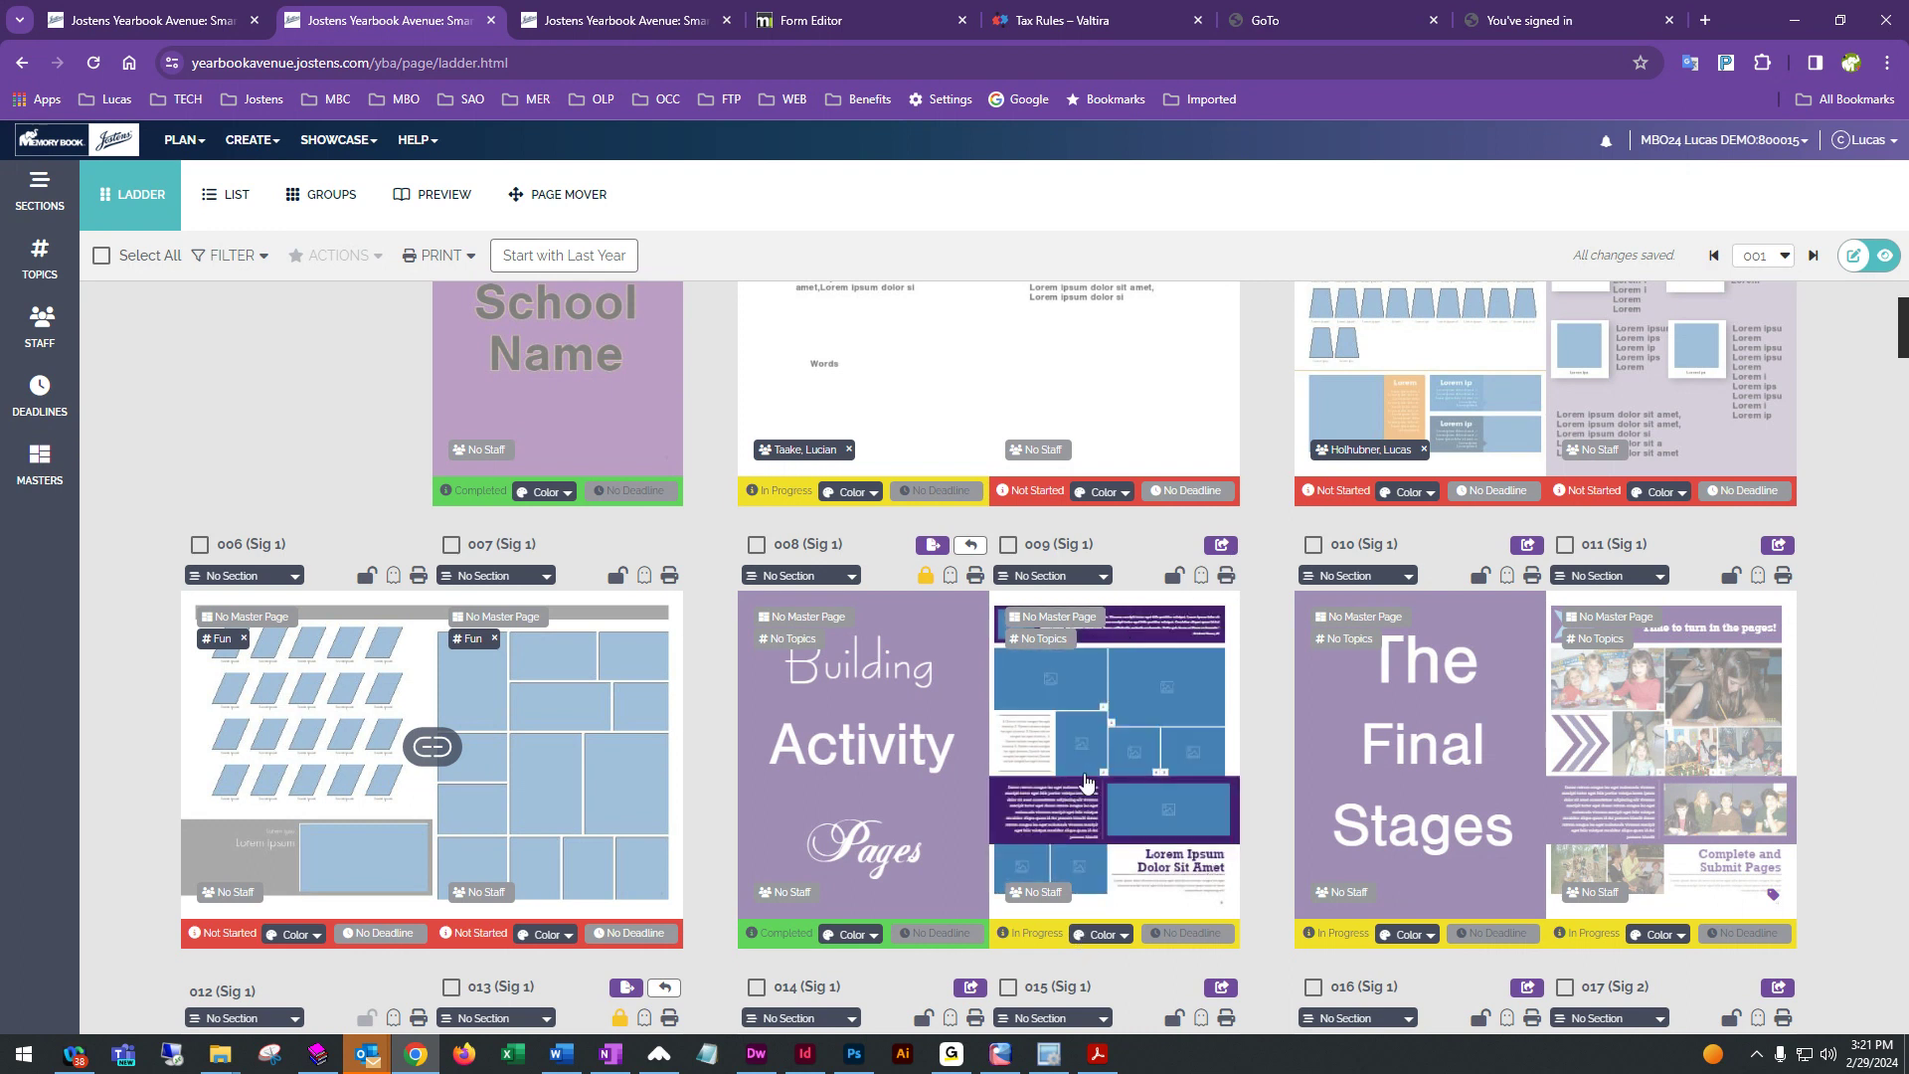
# - Return page 013 from its completed status, and mark it as complete again
pyautogui.scroll(-1, 1138, 815)
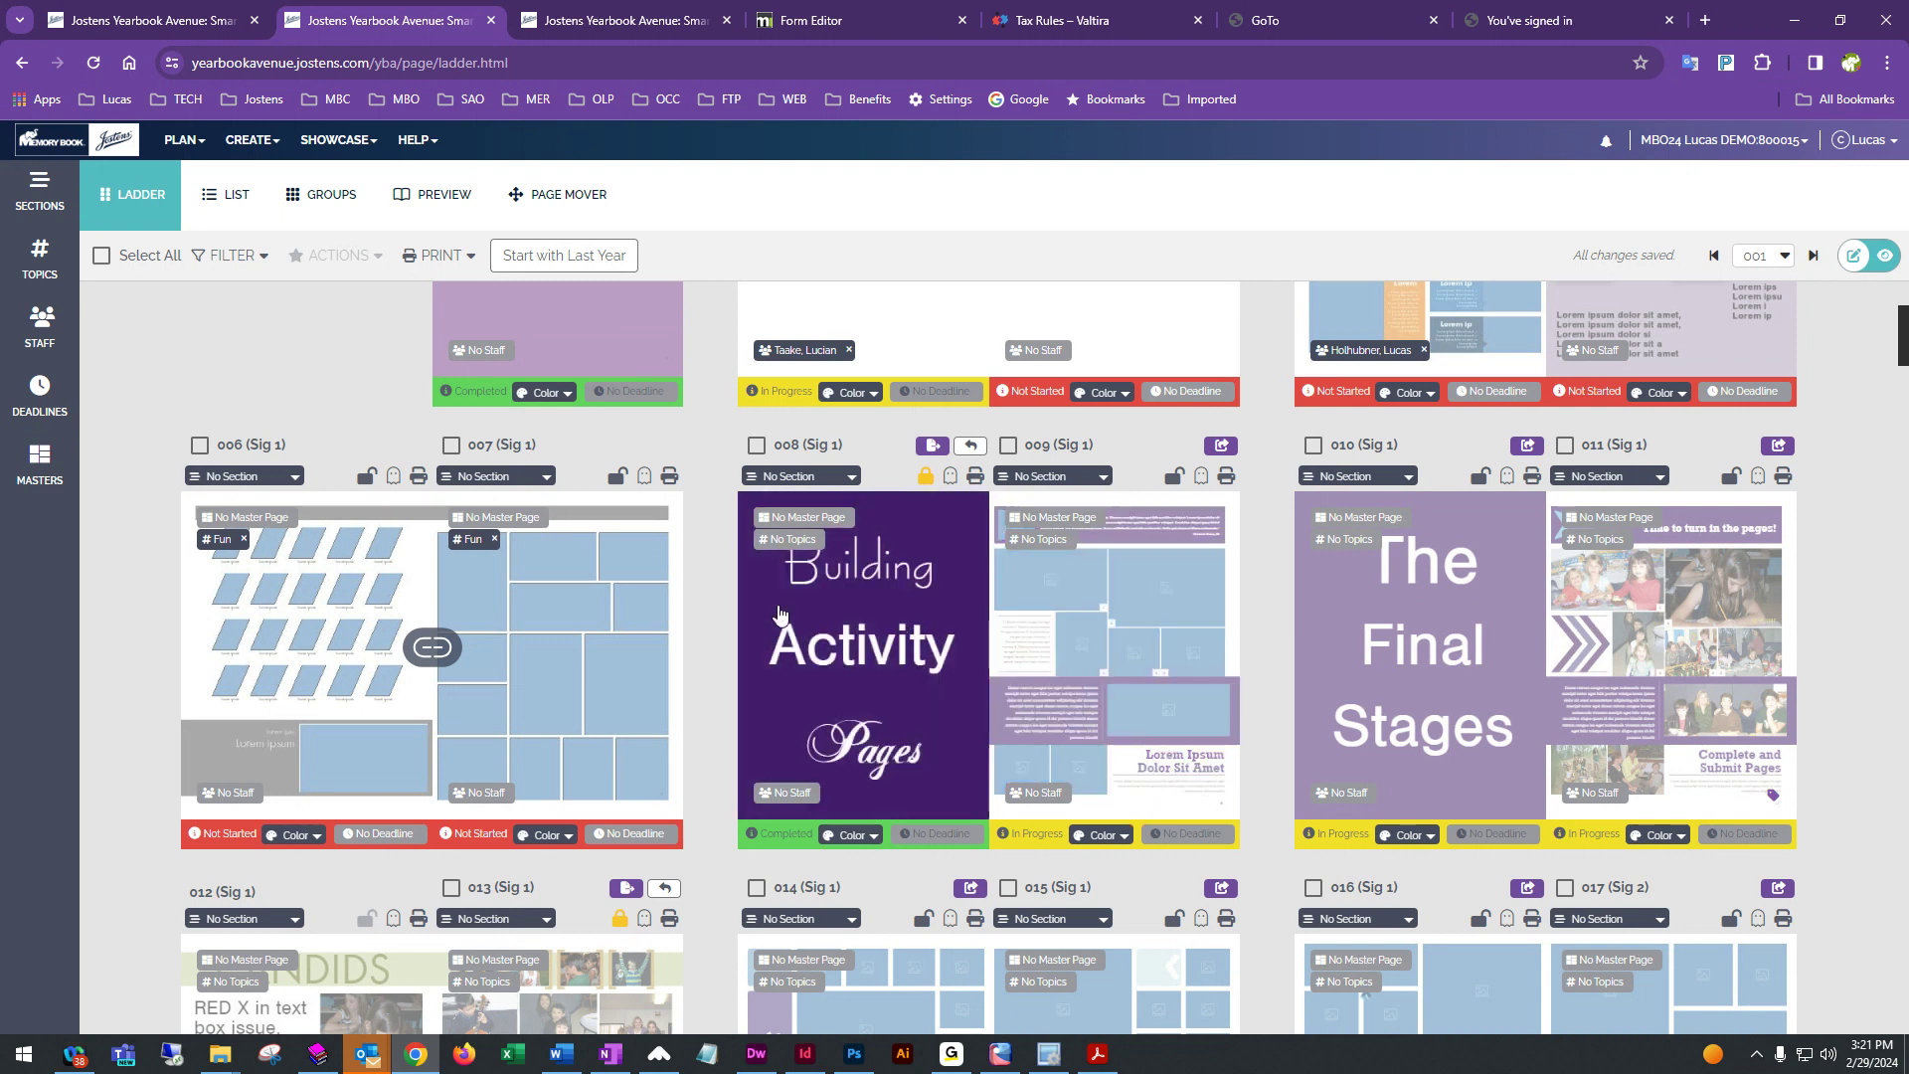
pyautogui.scroll(-4, 831, 644)
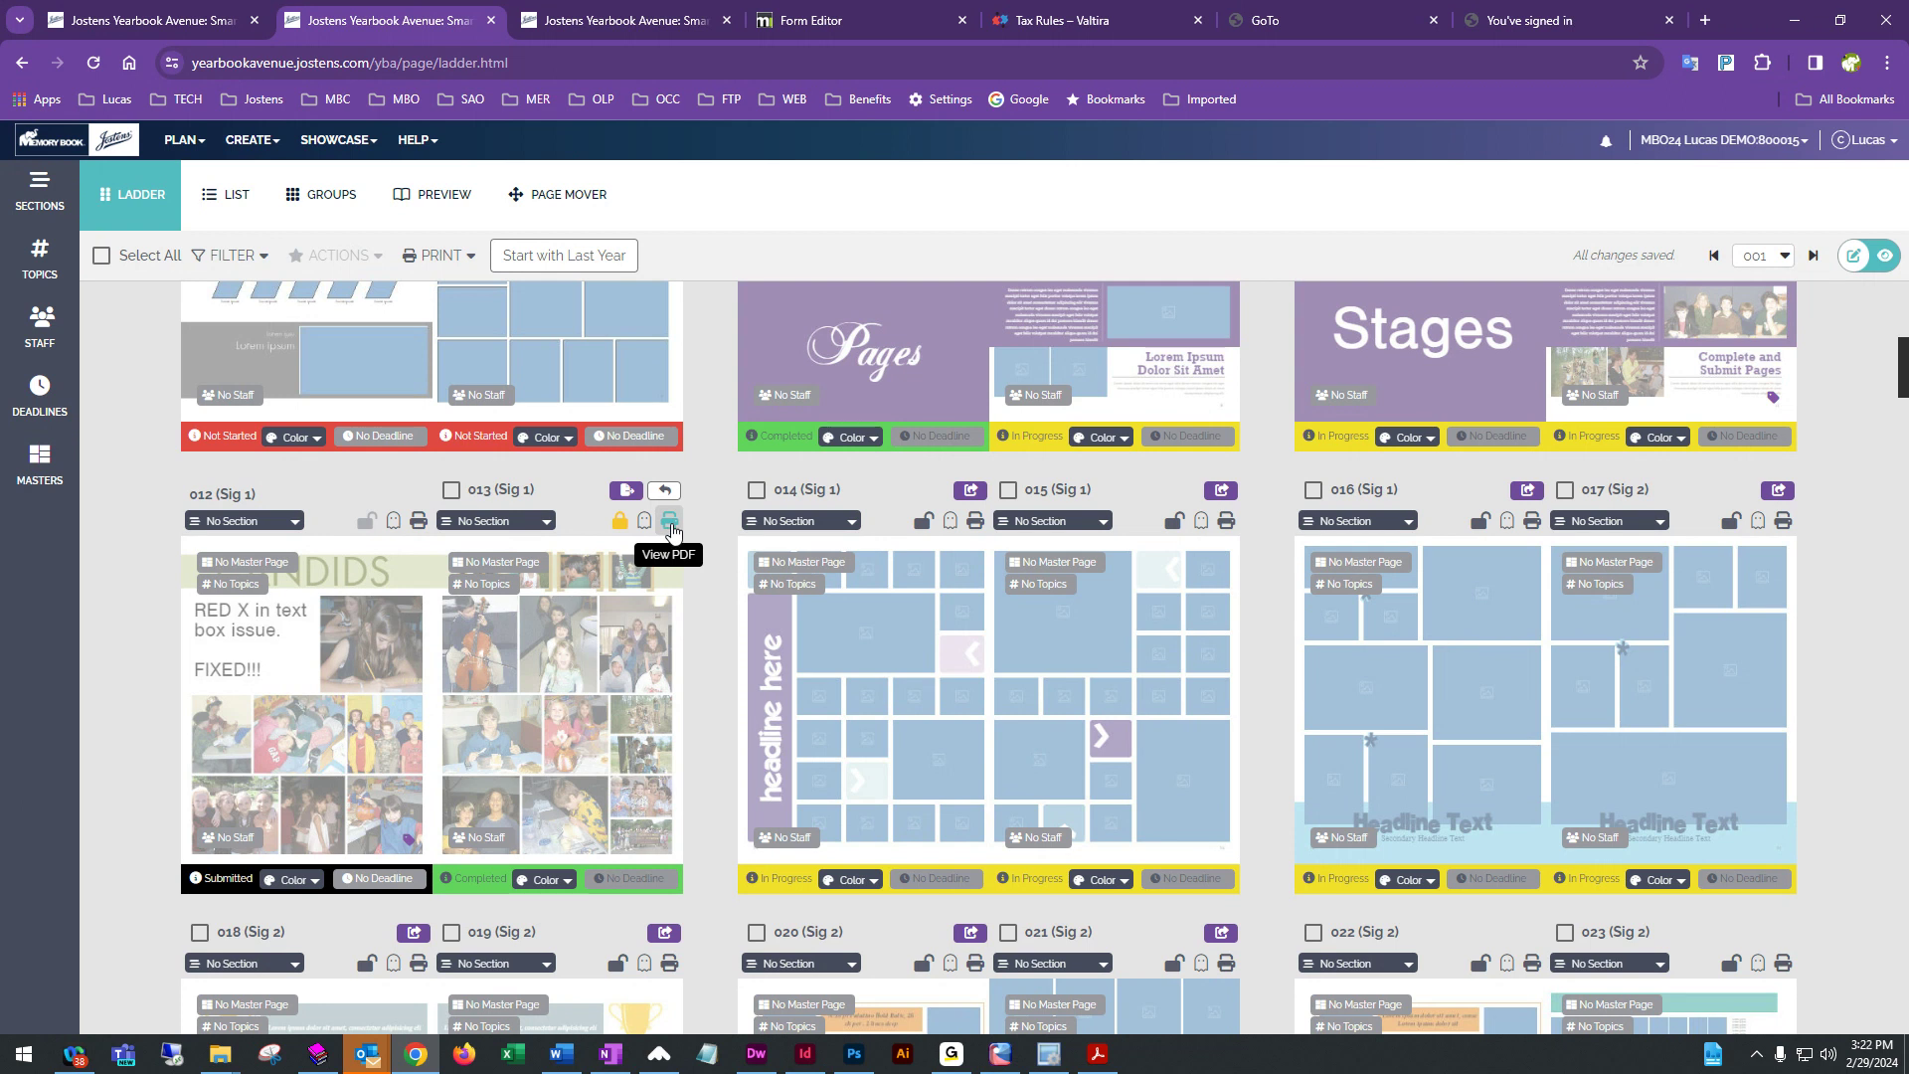
pyautogui.click(665, 490)
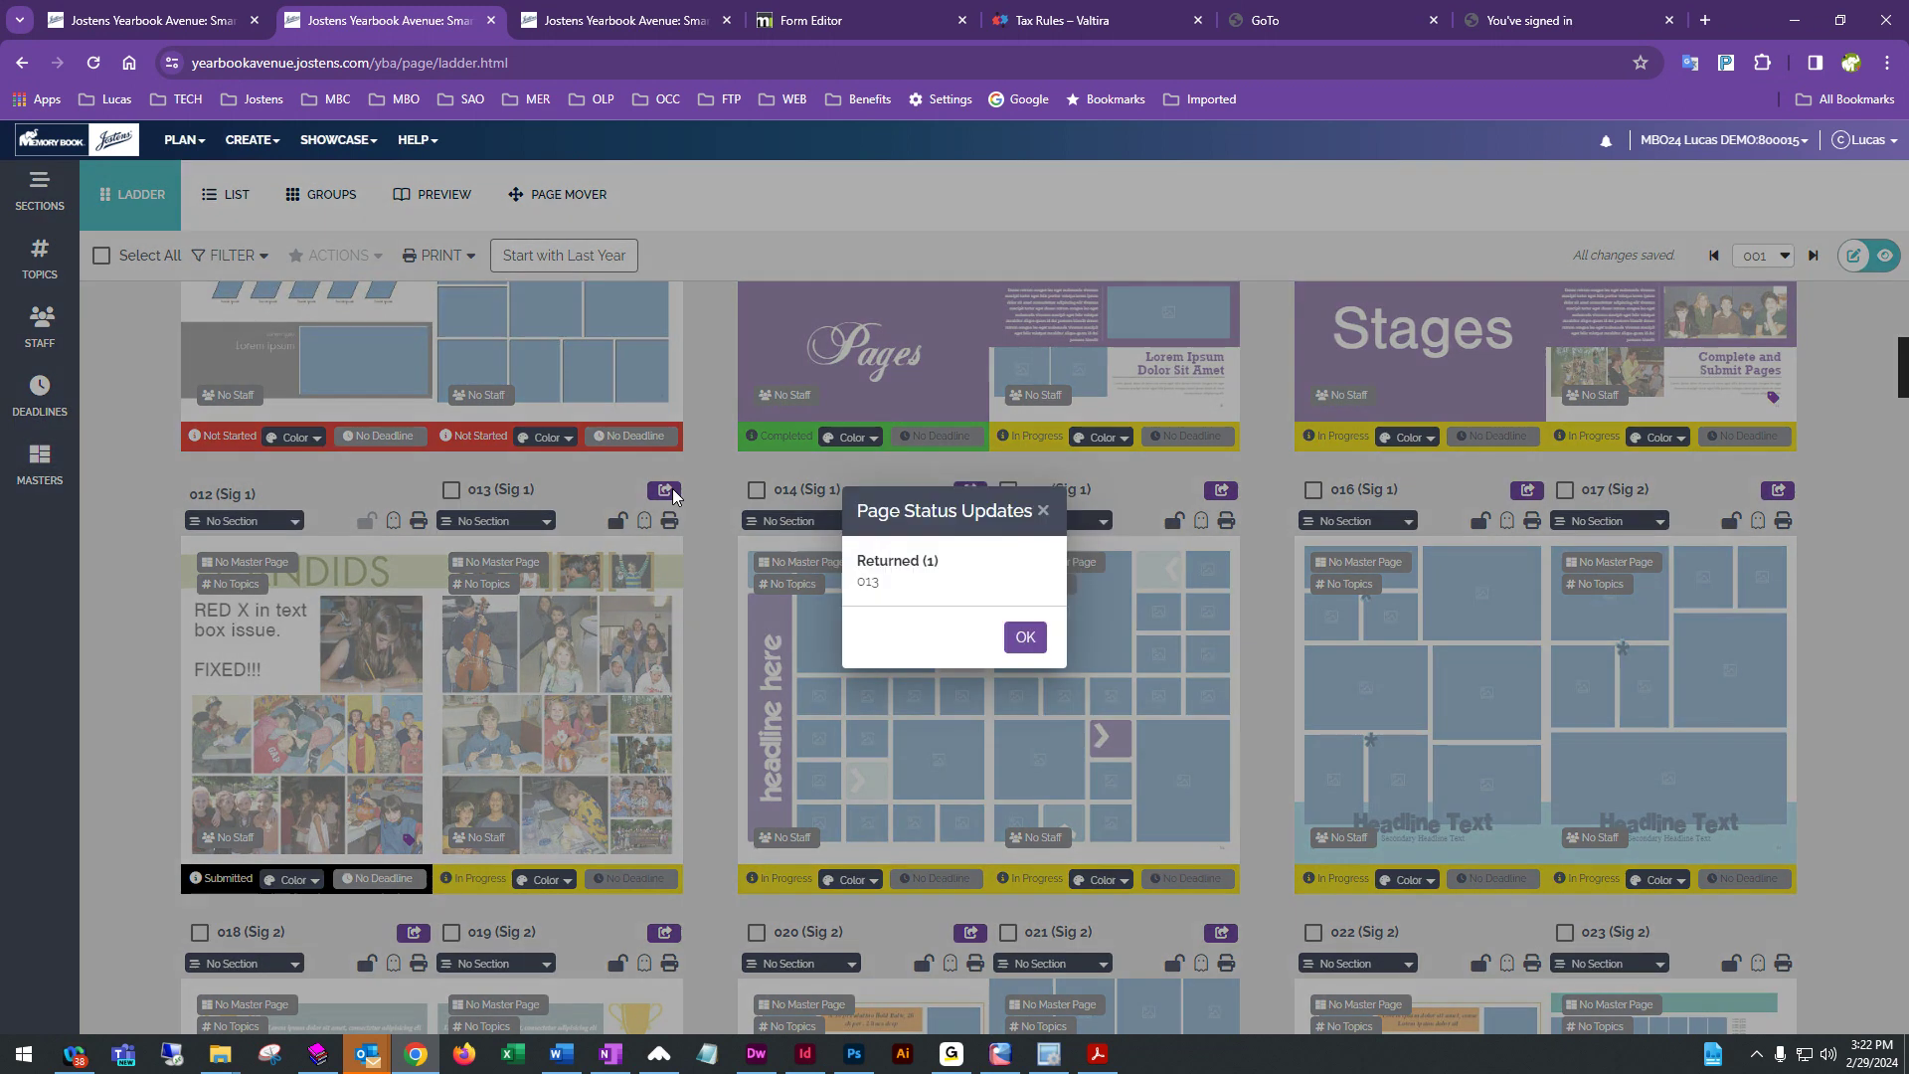
pyautogui.click(1024, 637)
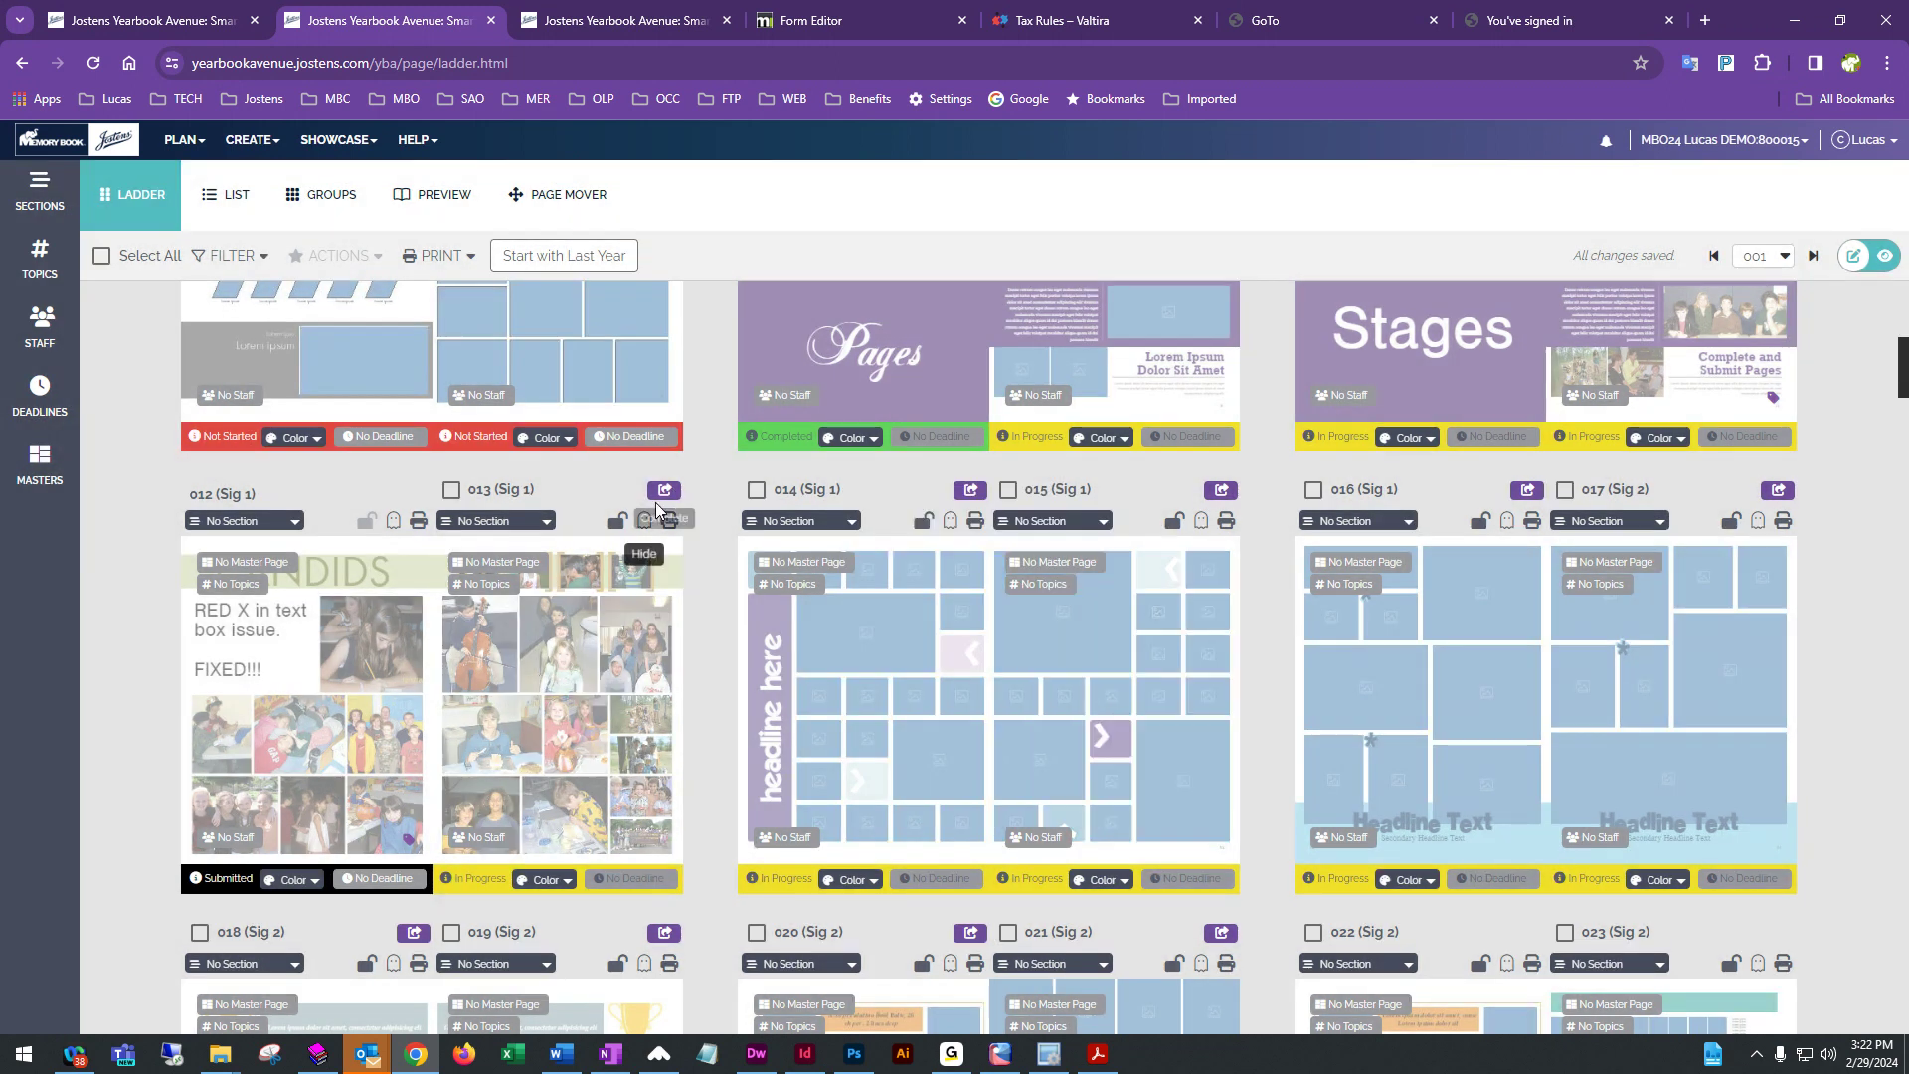
pyautogui.click(663, 491)
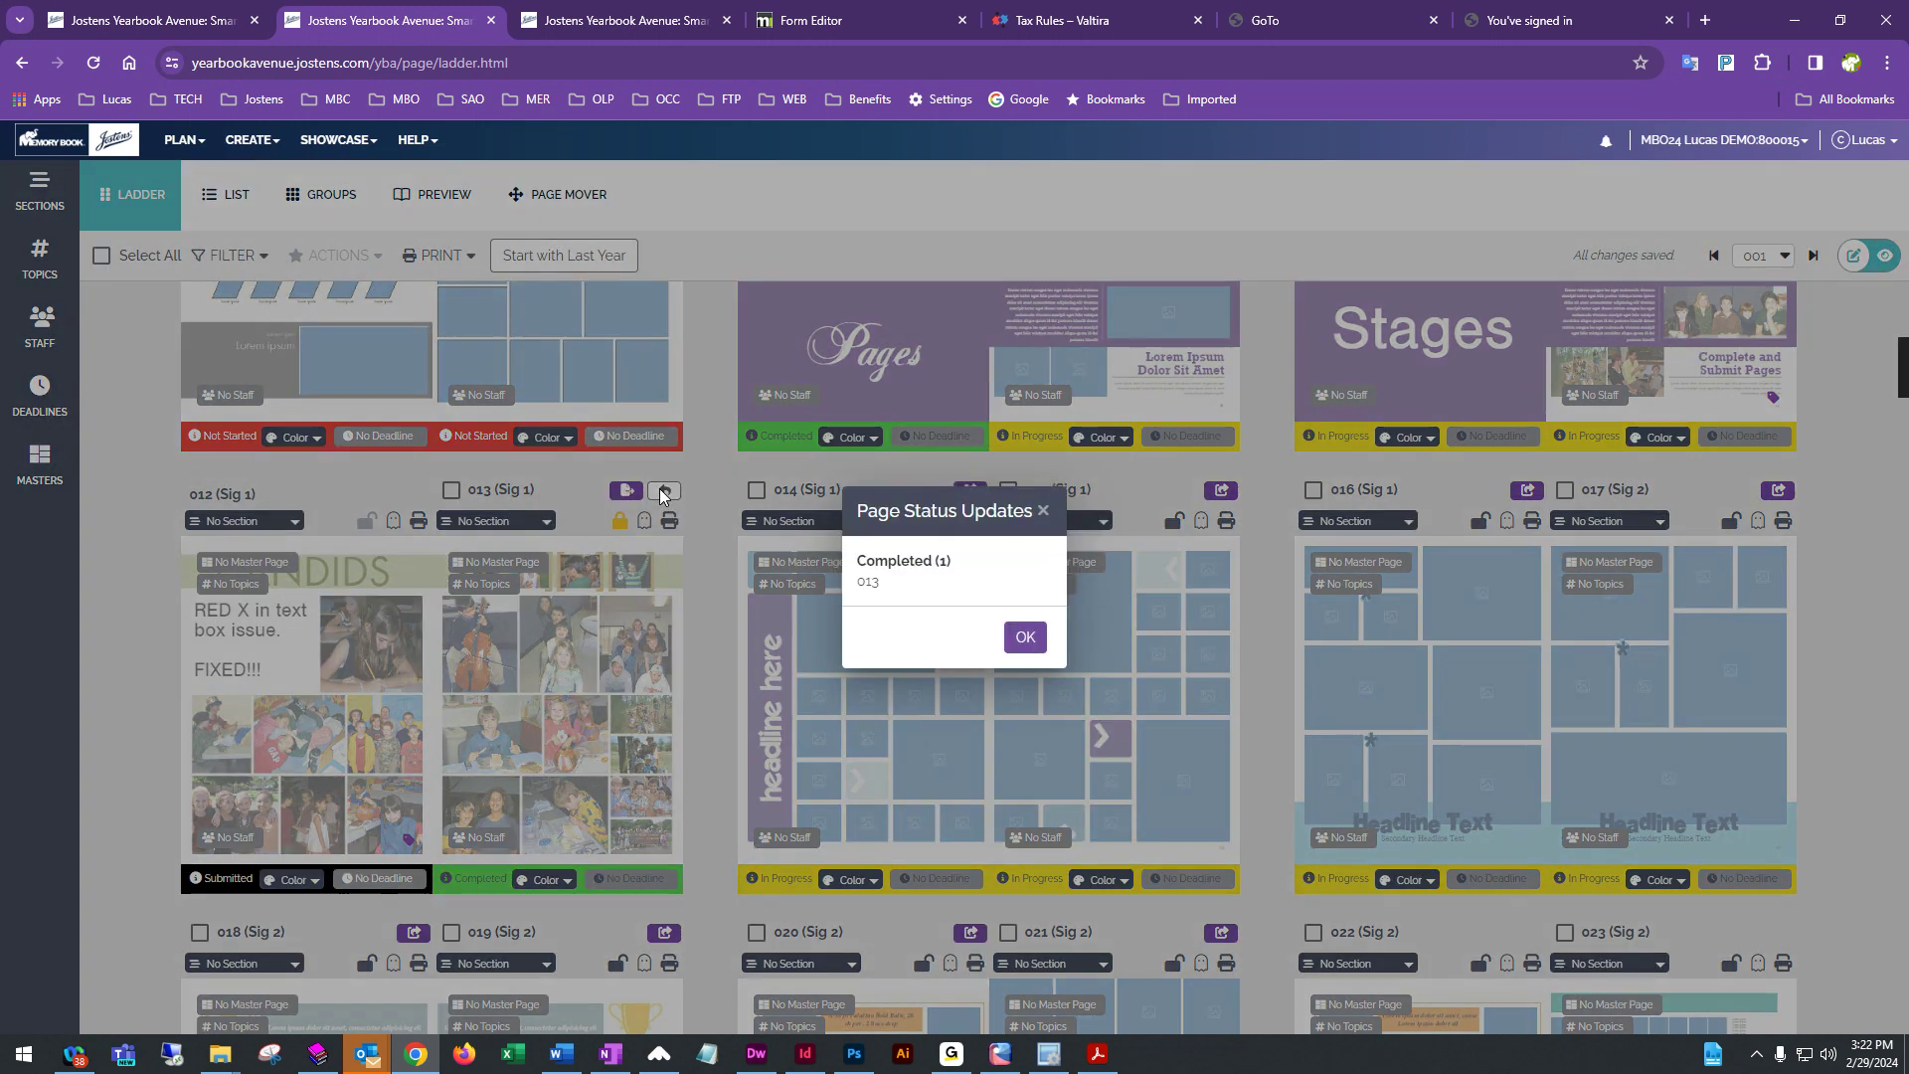
pyautogui.click(1026, 639)
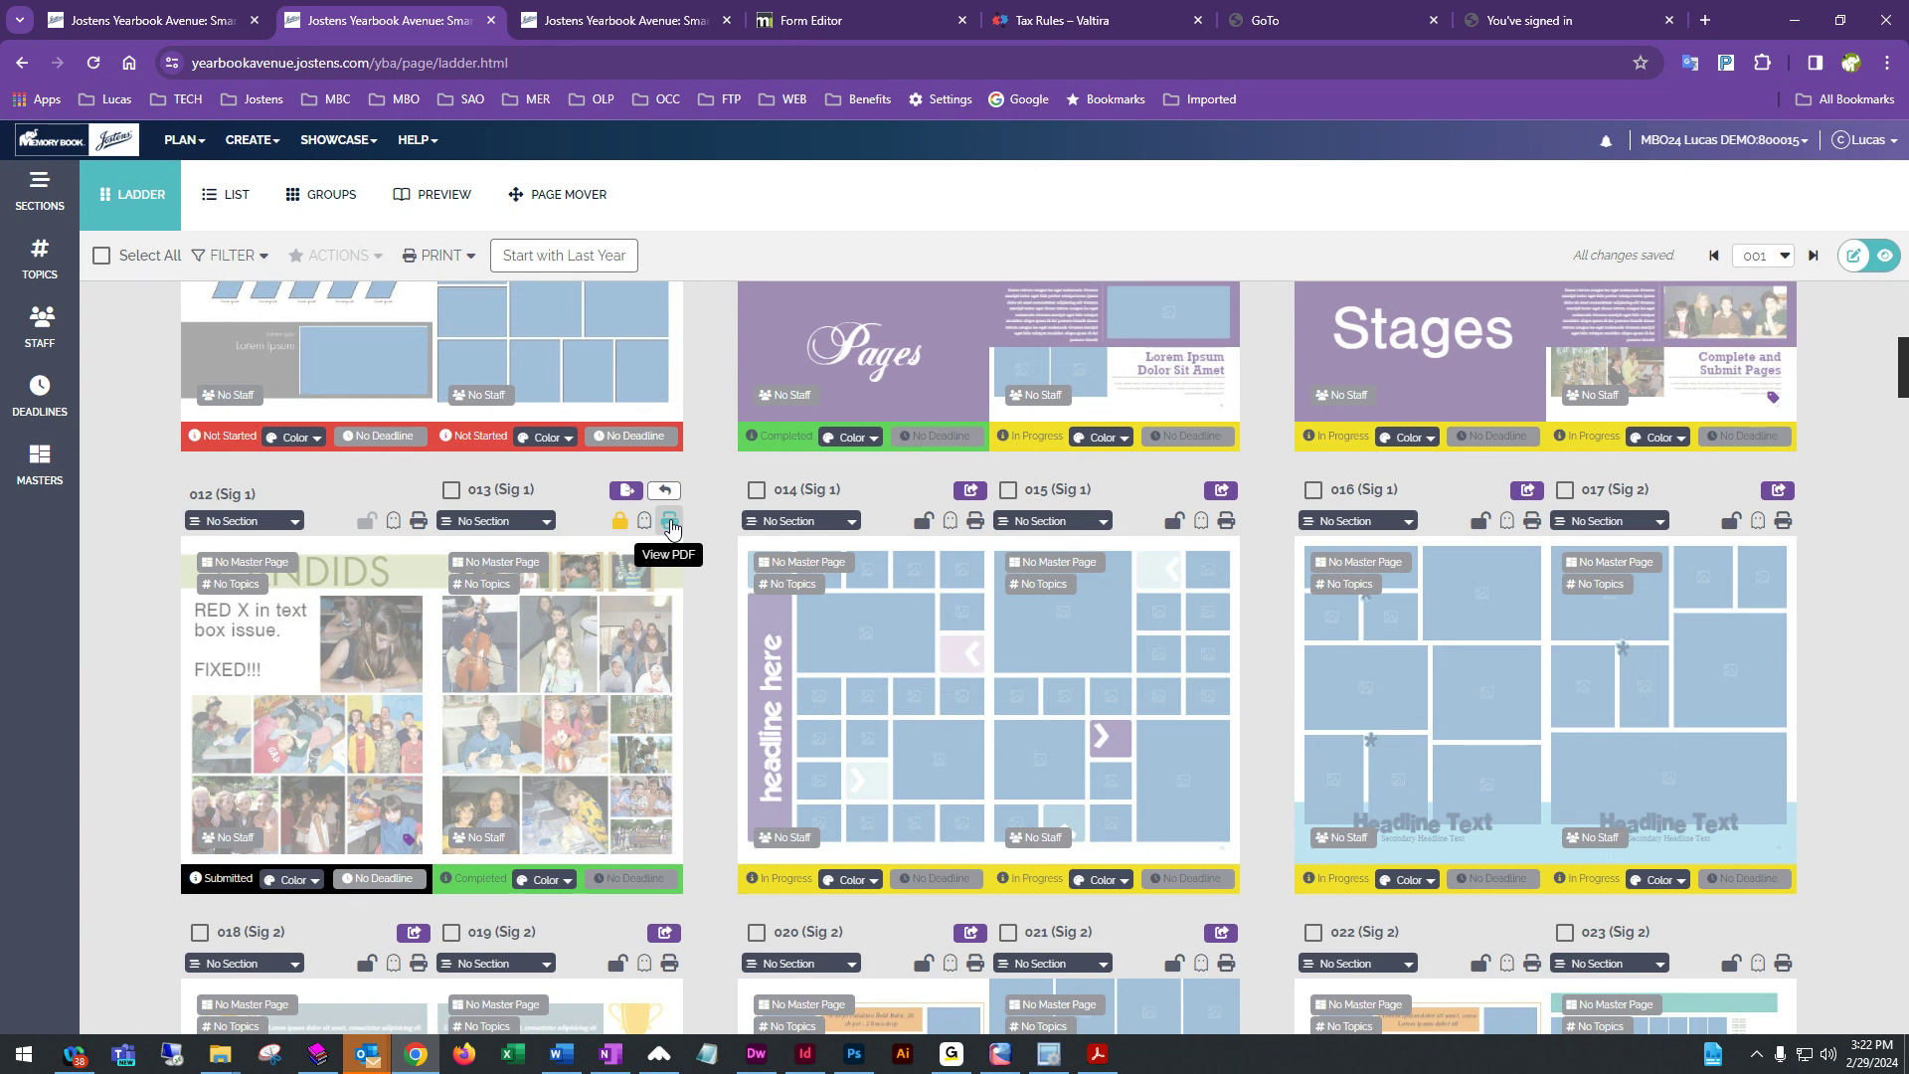
# - View the PDF proof of page 013 and close it to return to the ladder
pyautogui.click(670, 523)
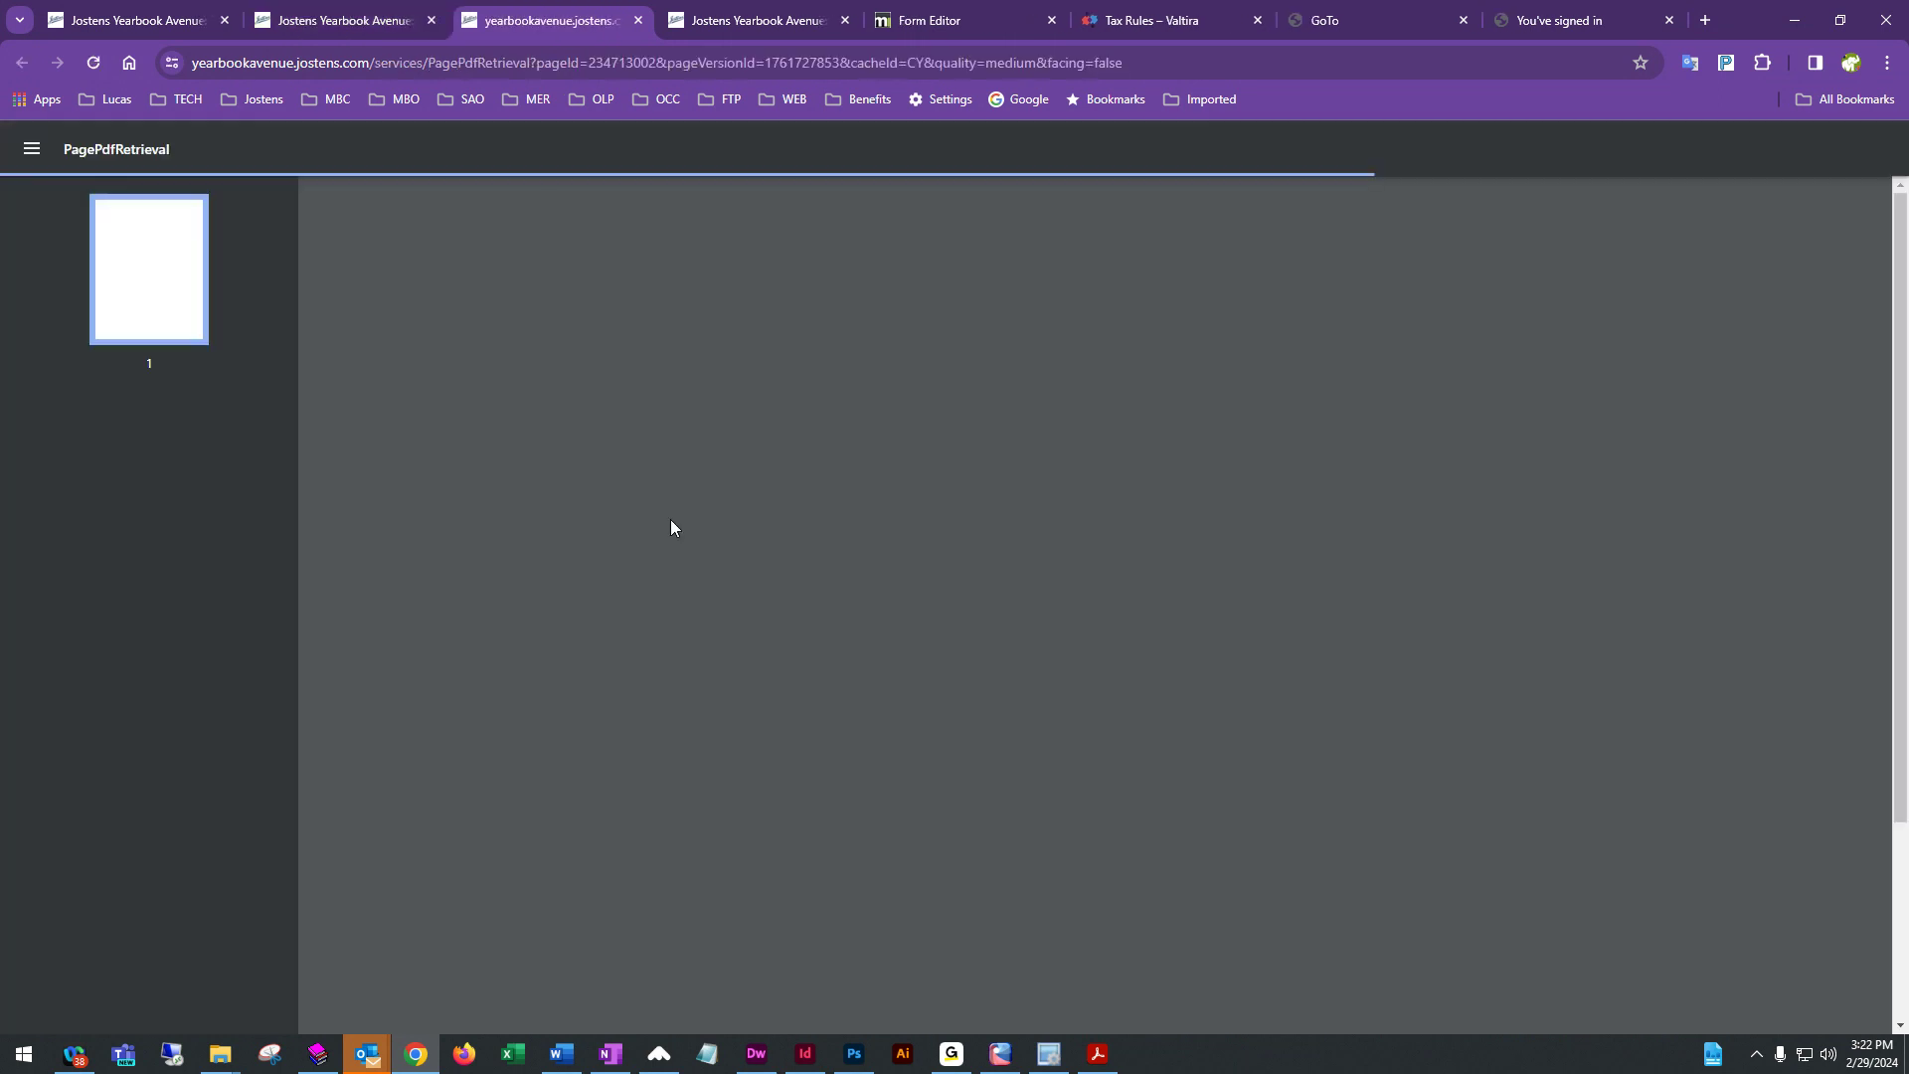
pyautogui.scroll(-3, 1236, 445)
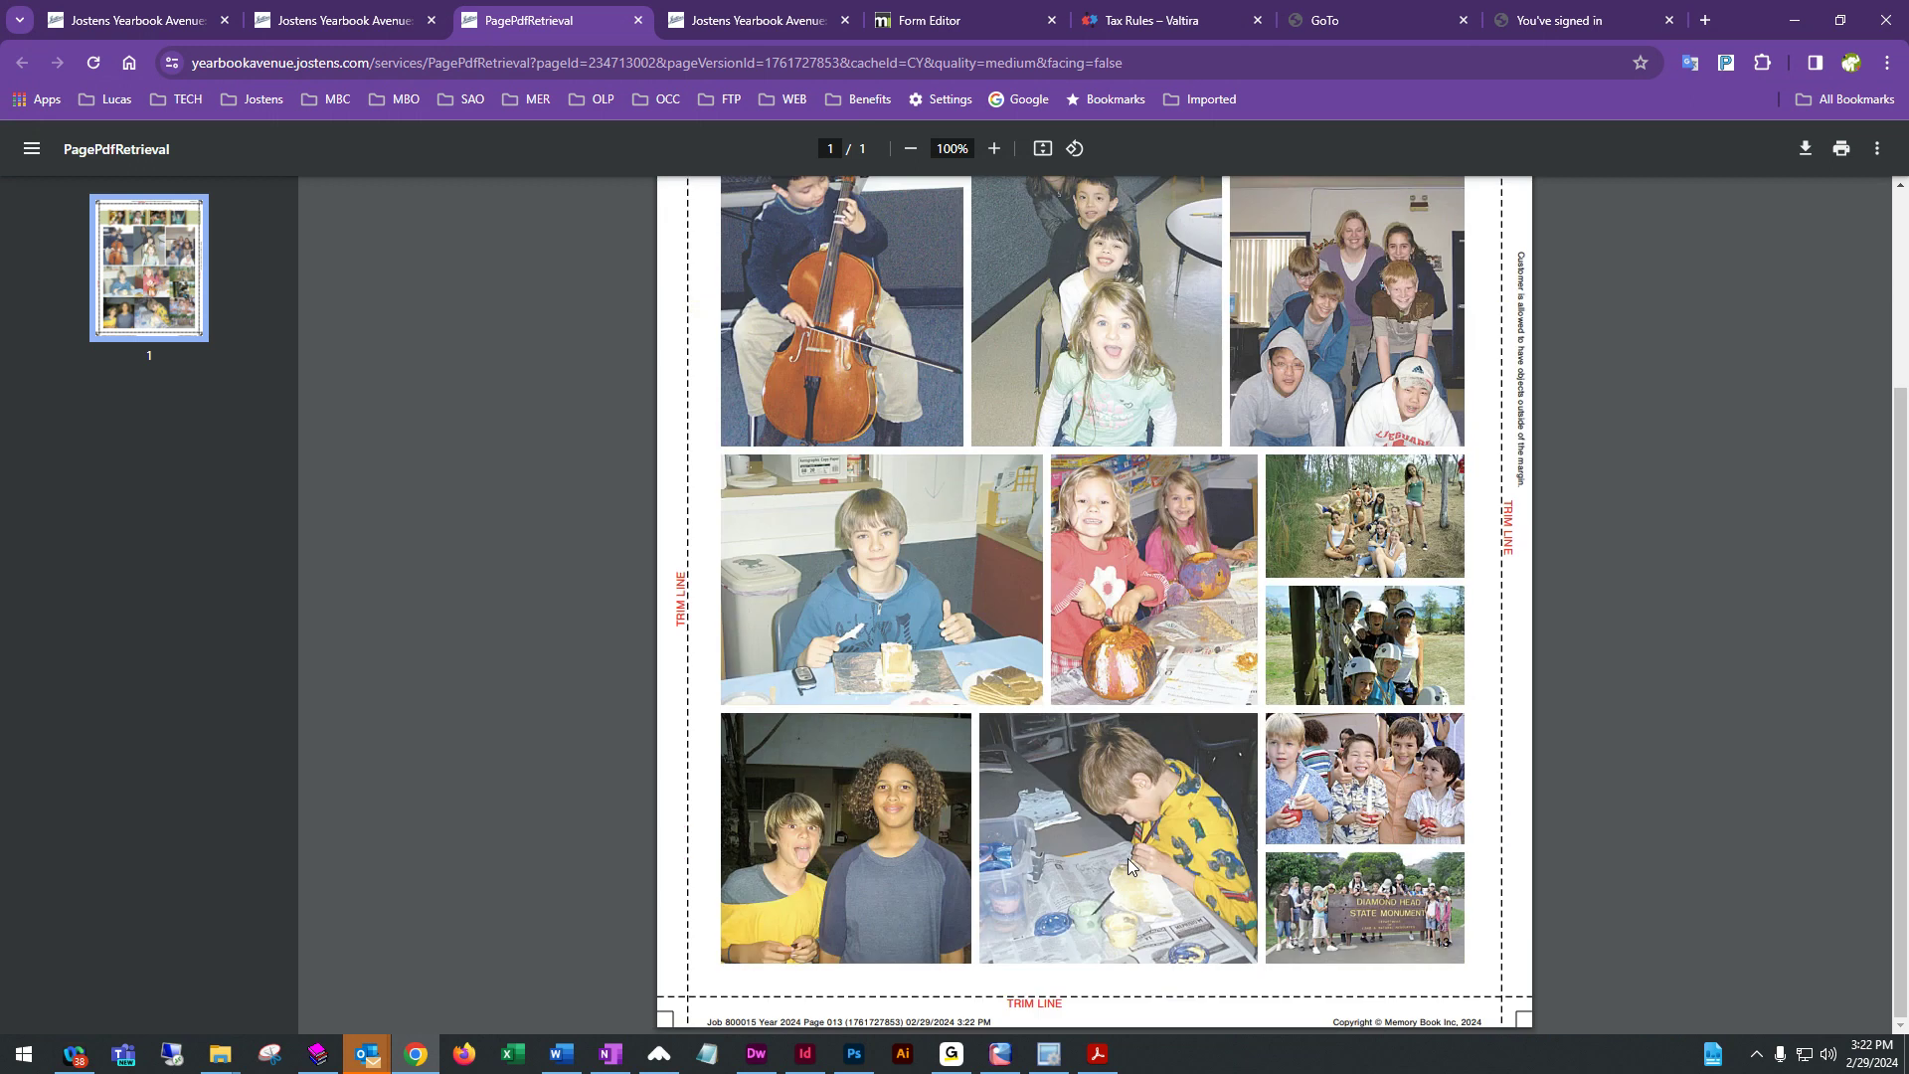
pyautogui.click(639, 20)
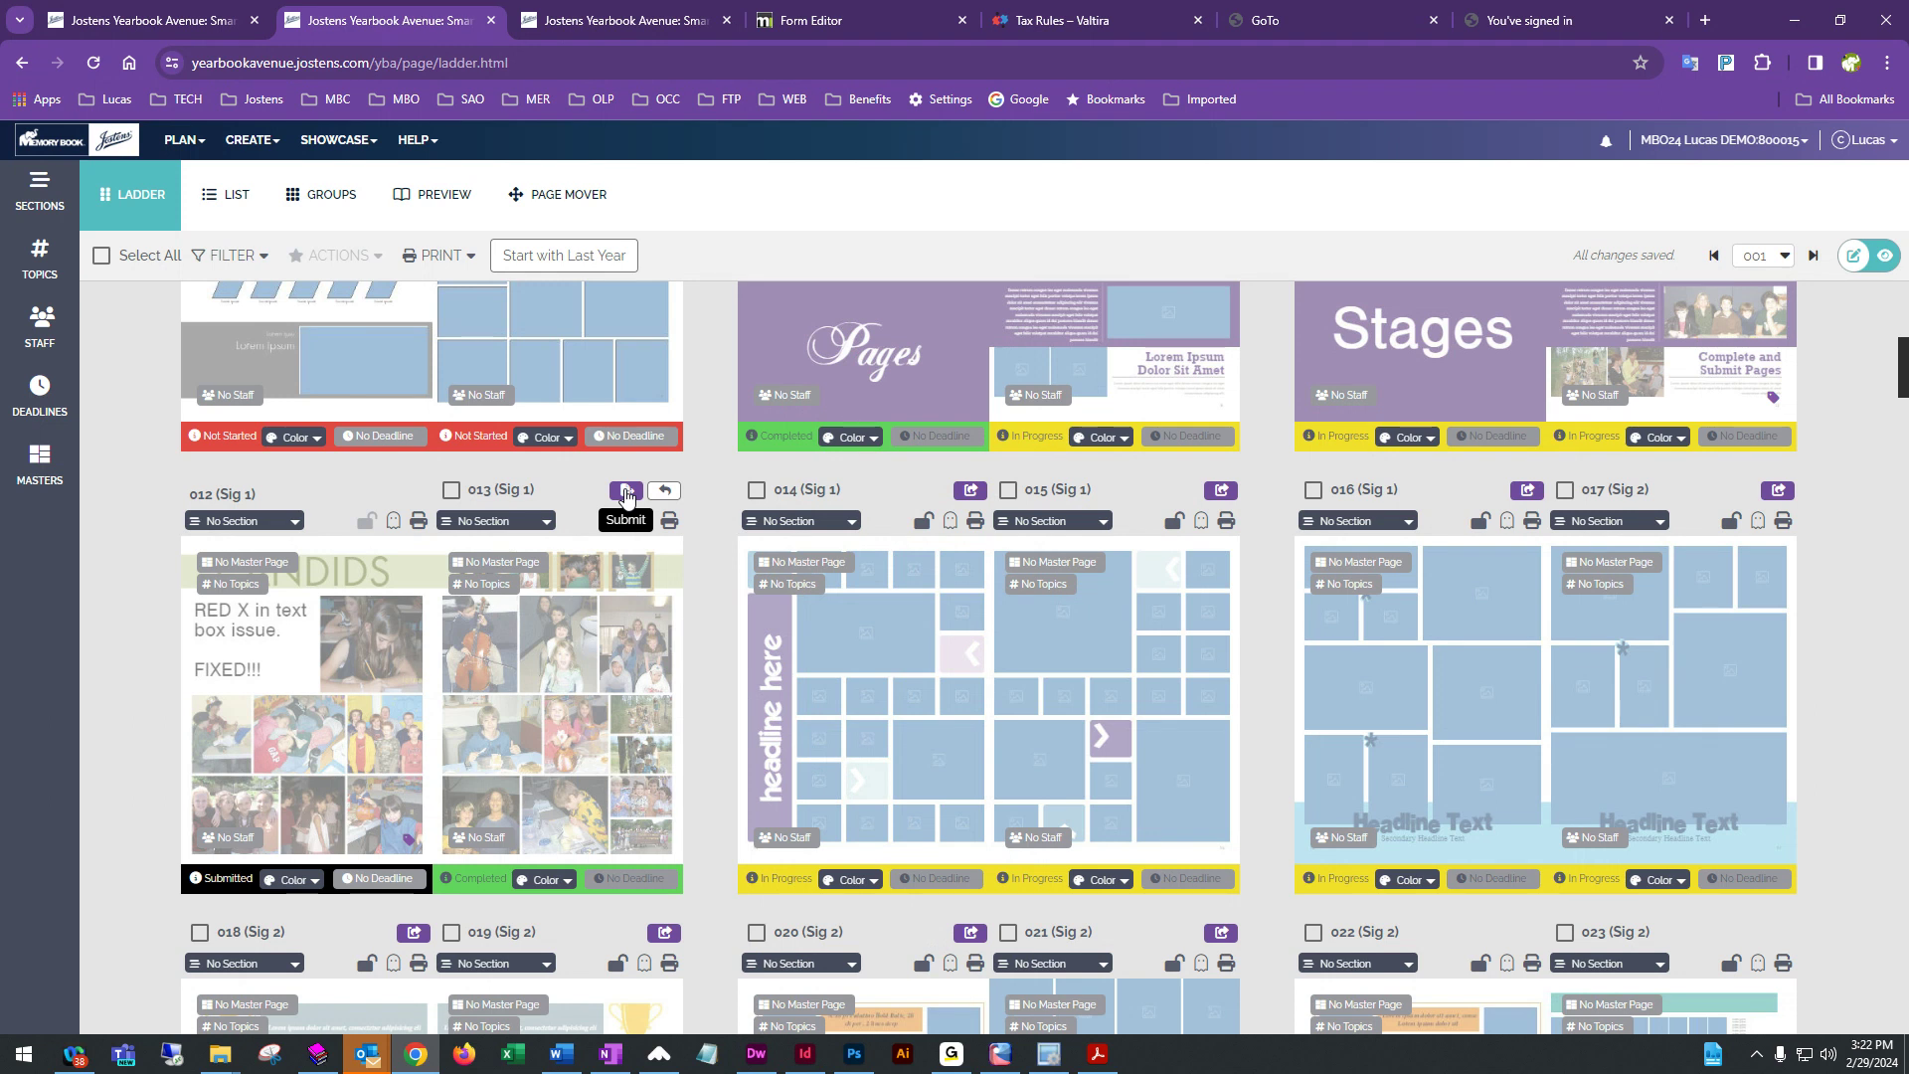
pyautogui.click(627, 494)
# - Select all pages in the ladder and review the available bulk actions, the Remove options and the print options
pyautogui.scroll(-3, 637, 514)
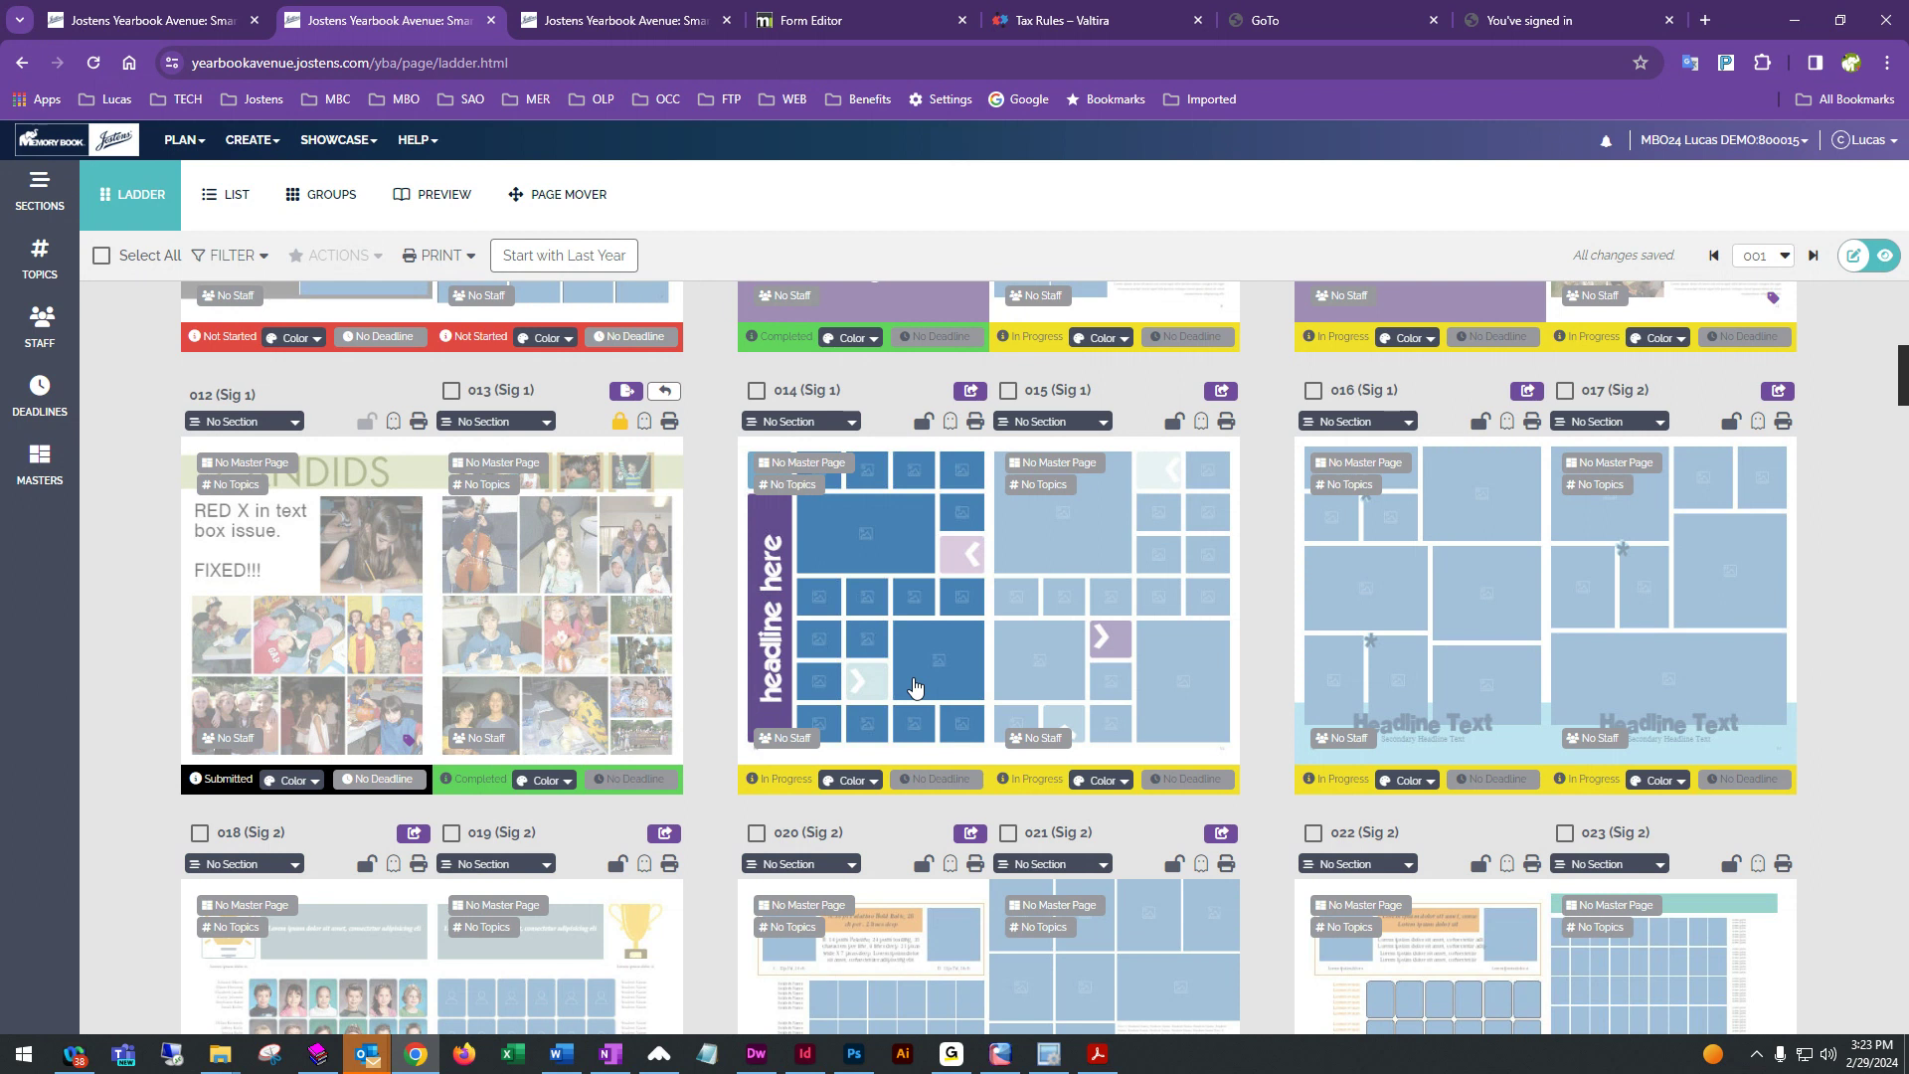
pyautogui.scroll(7, 914, 686)
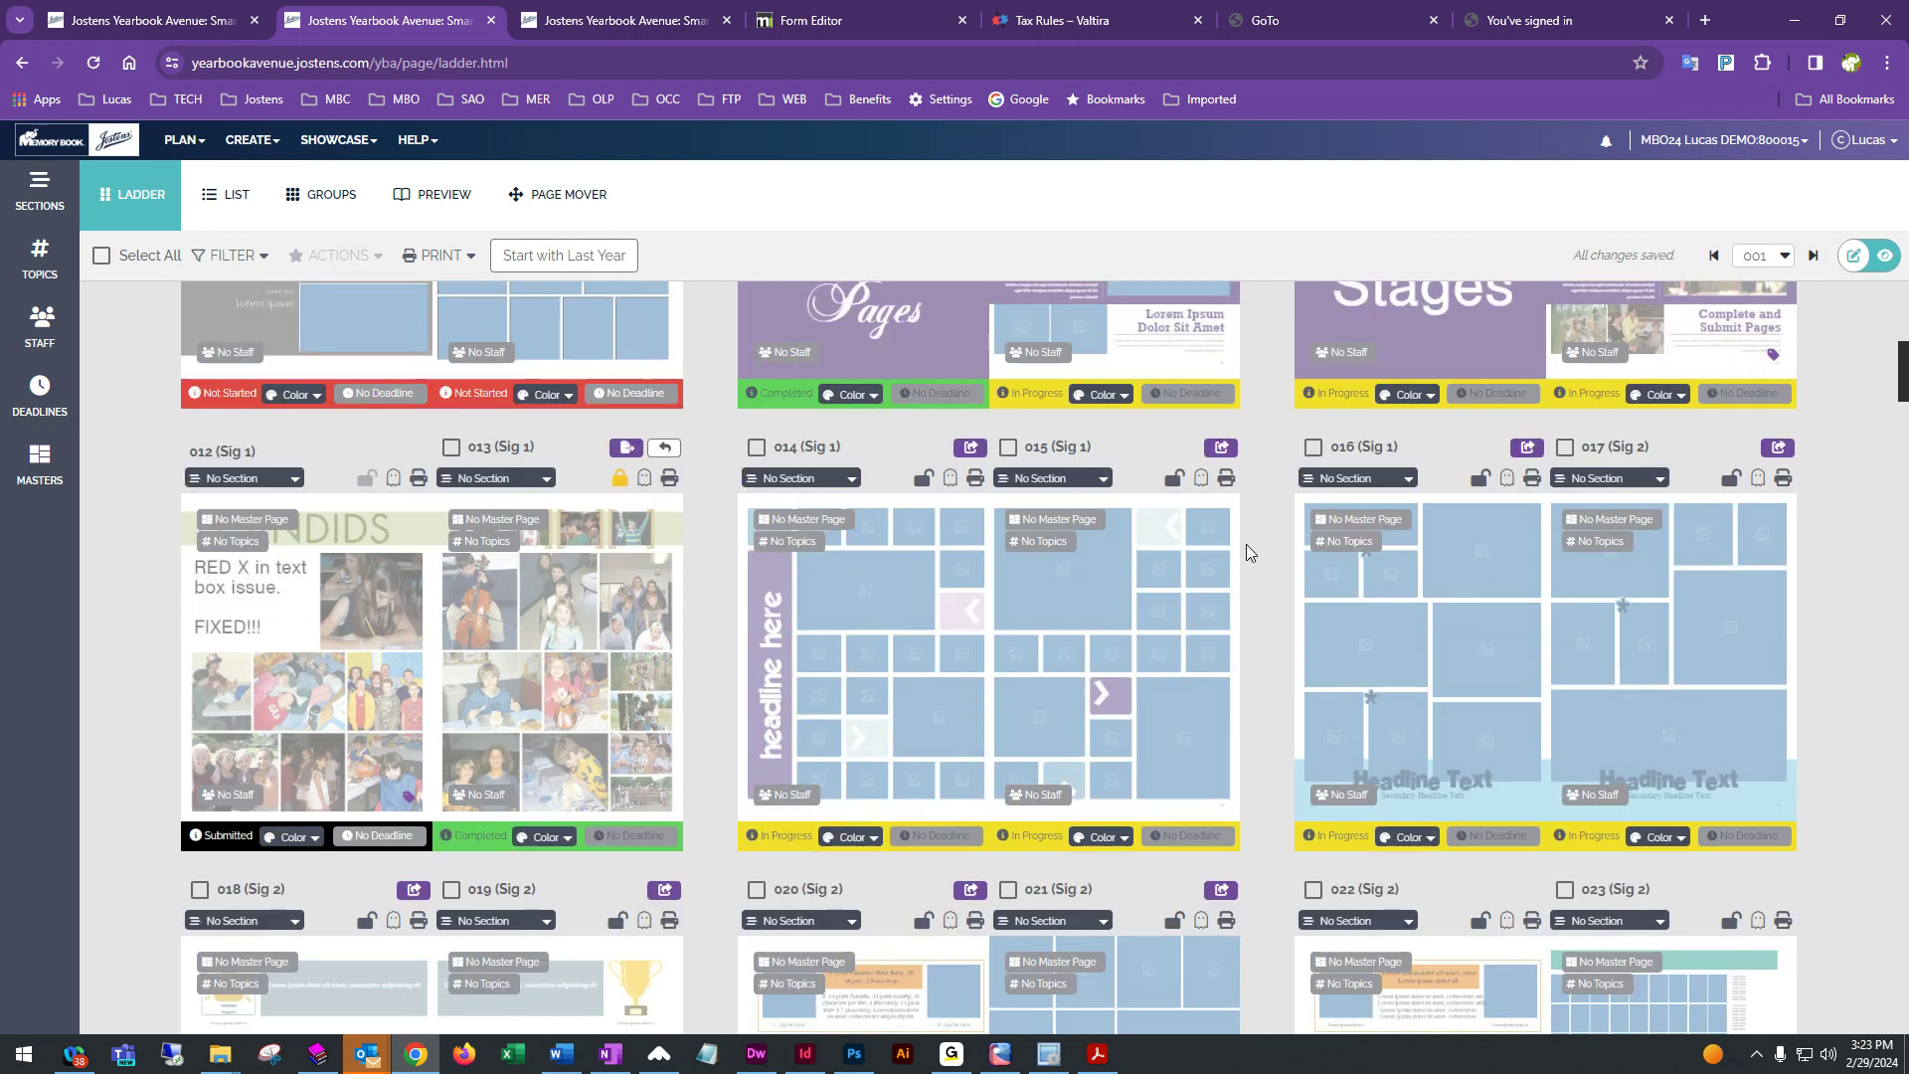
pyautogui.scroll(1, 1178, 707)
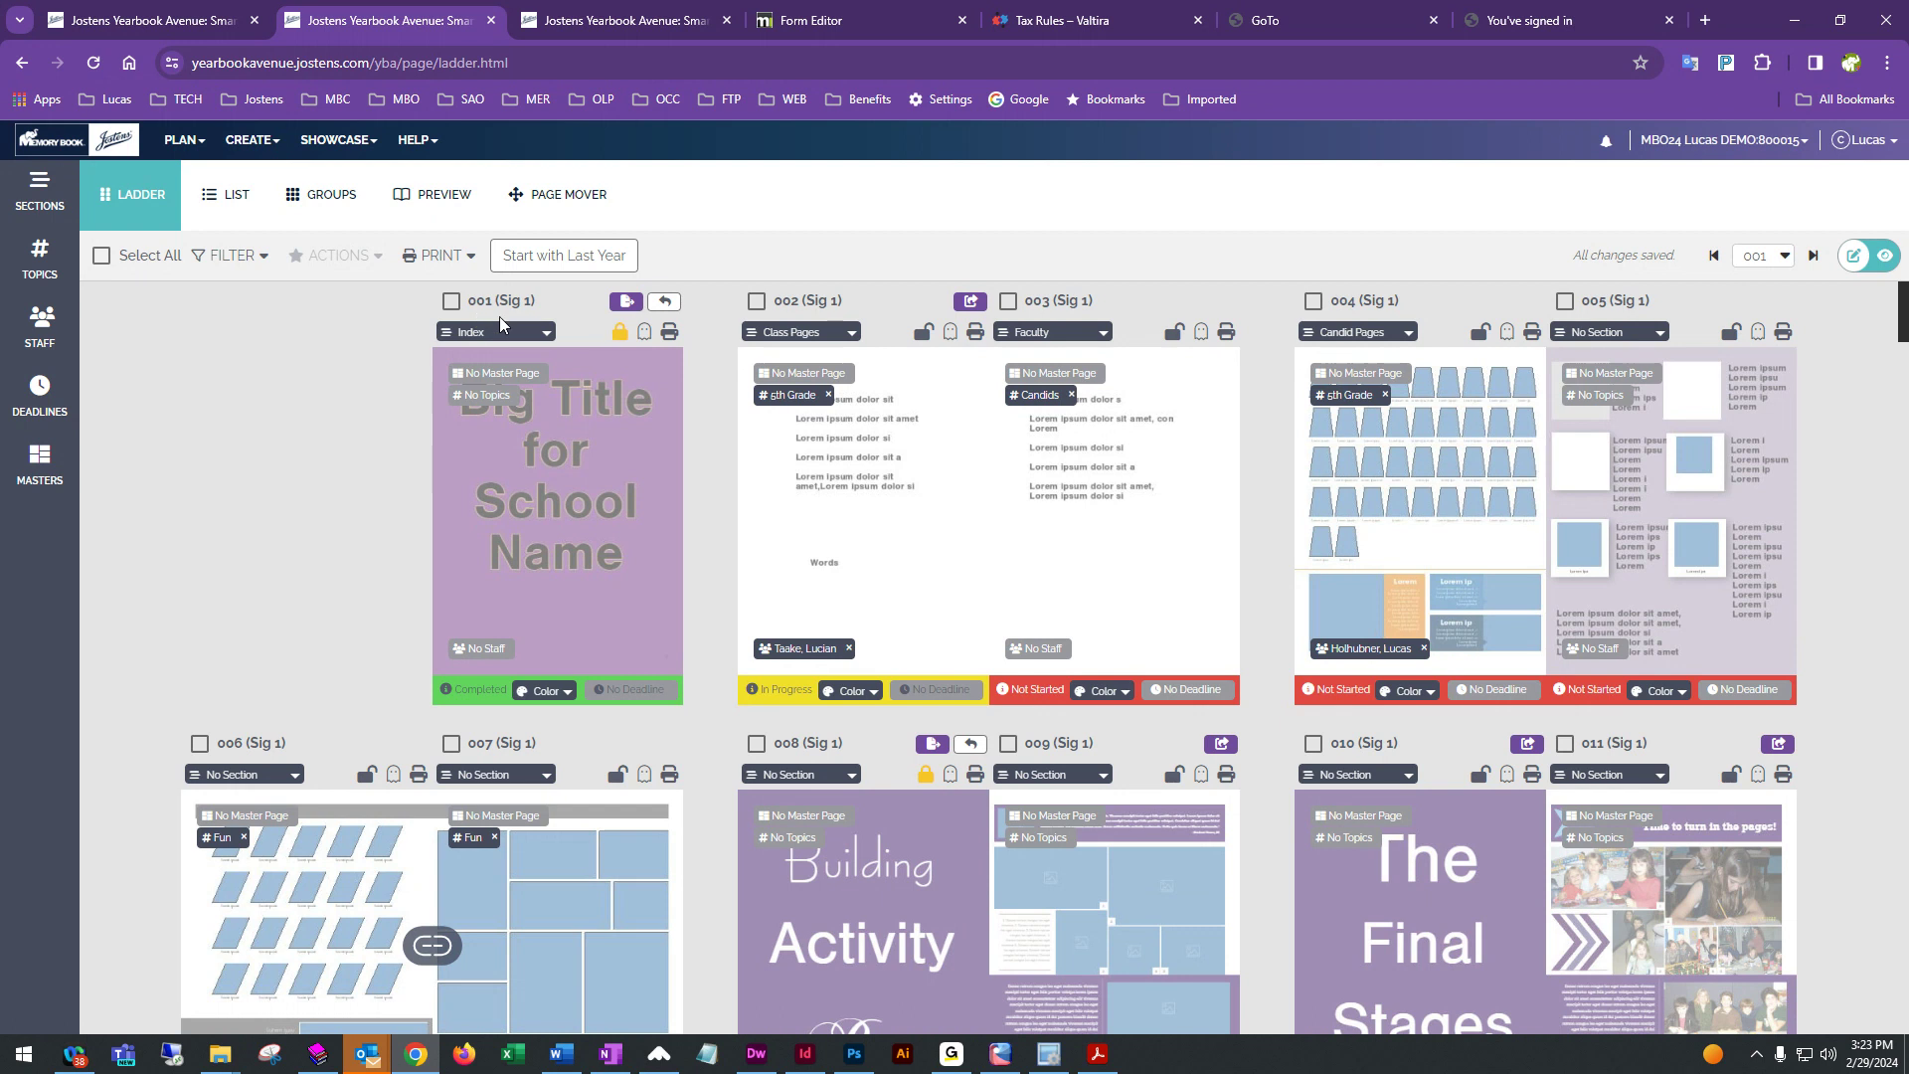
pyautogui.click(102, 256)
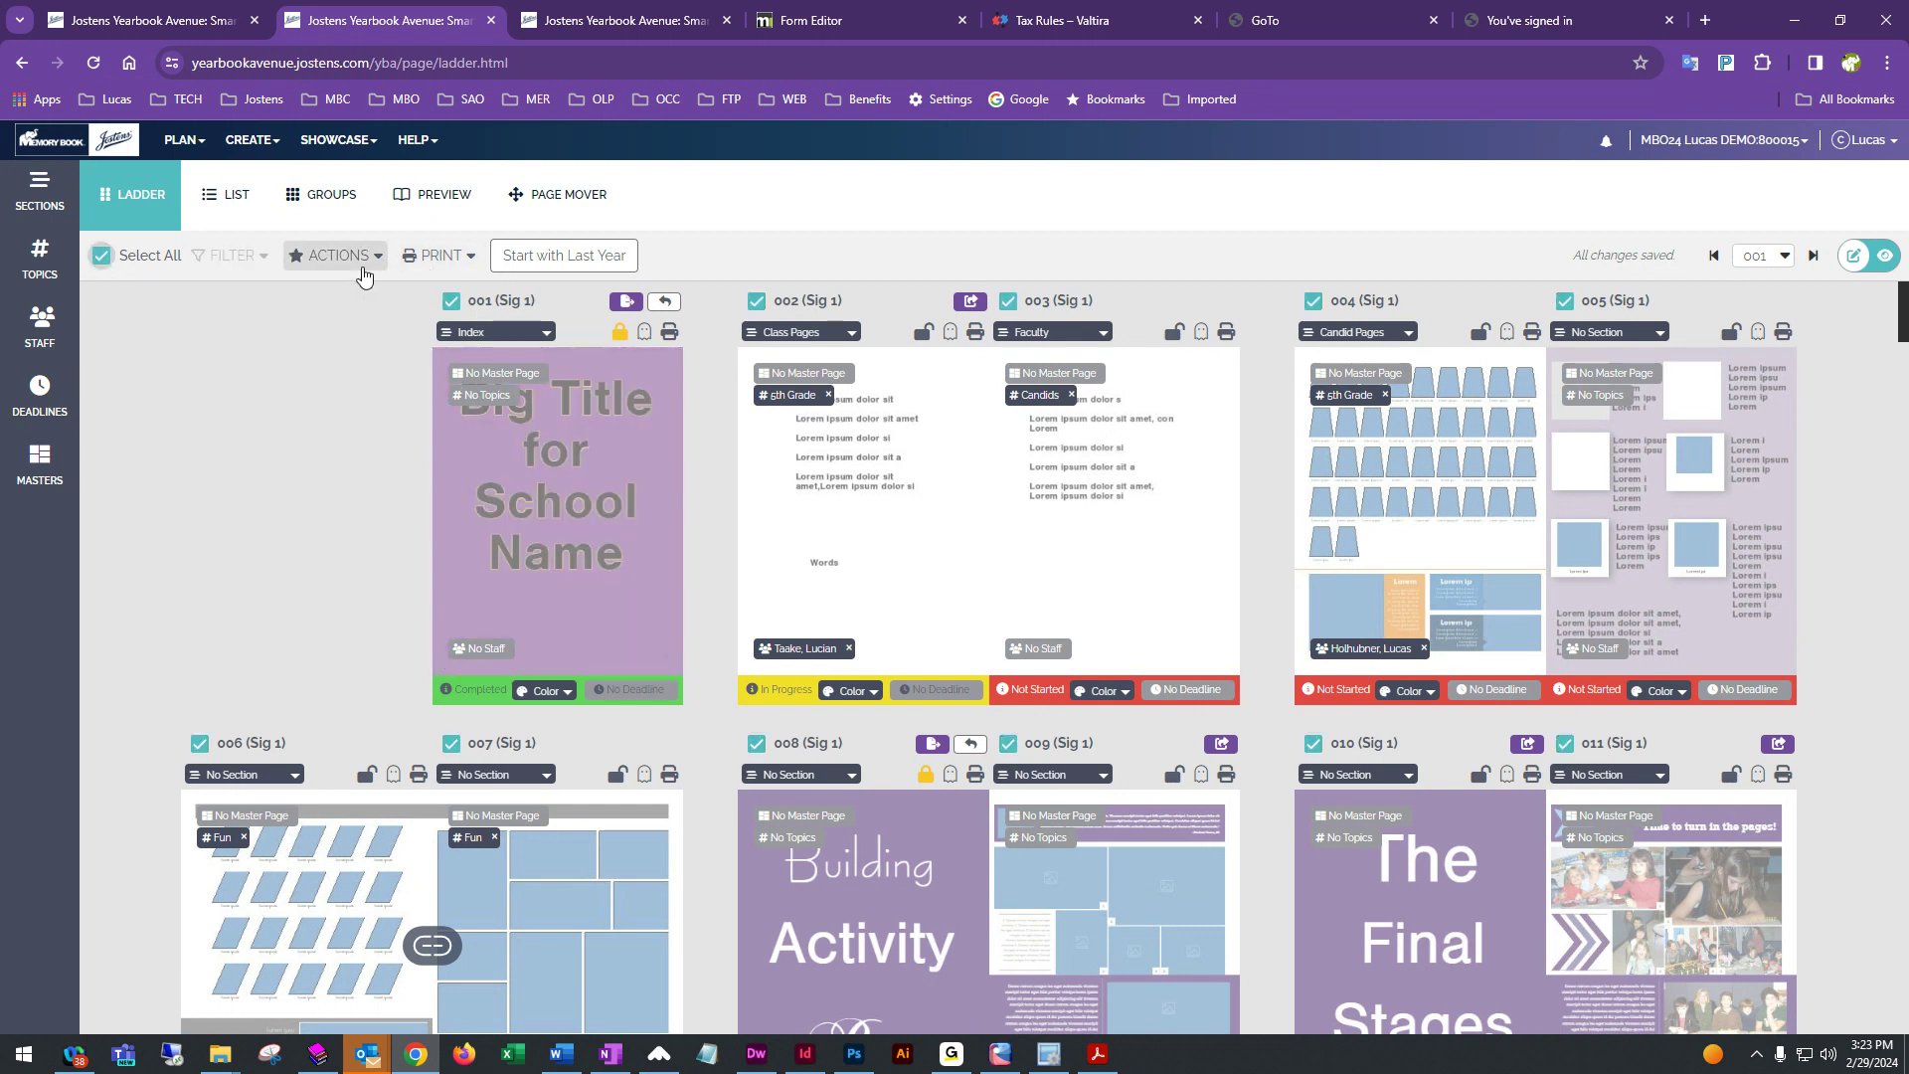
pyautogui.click(341, 260)
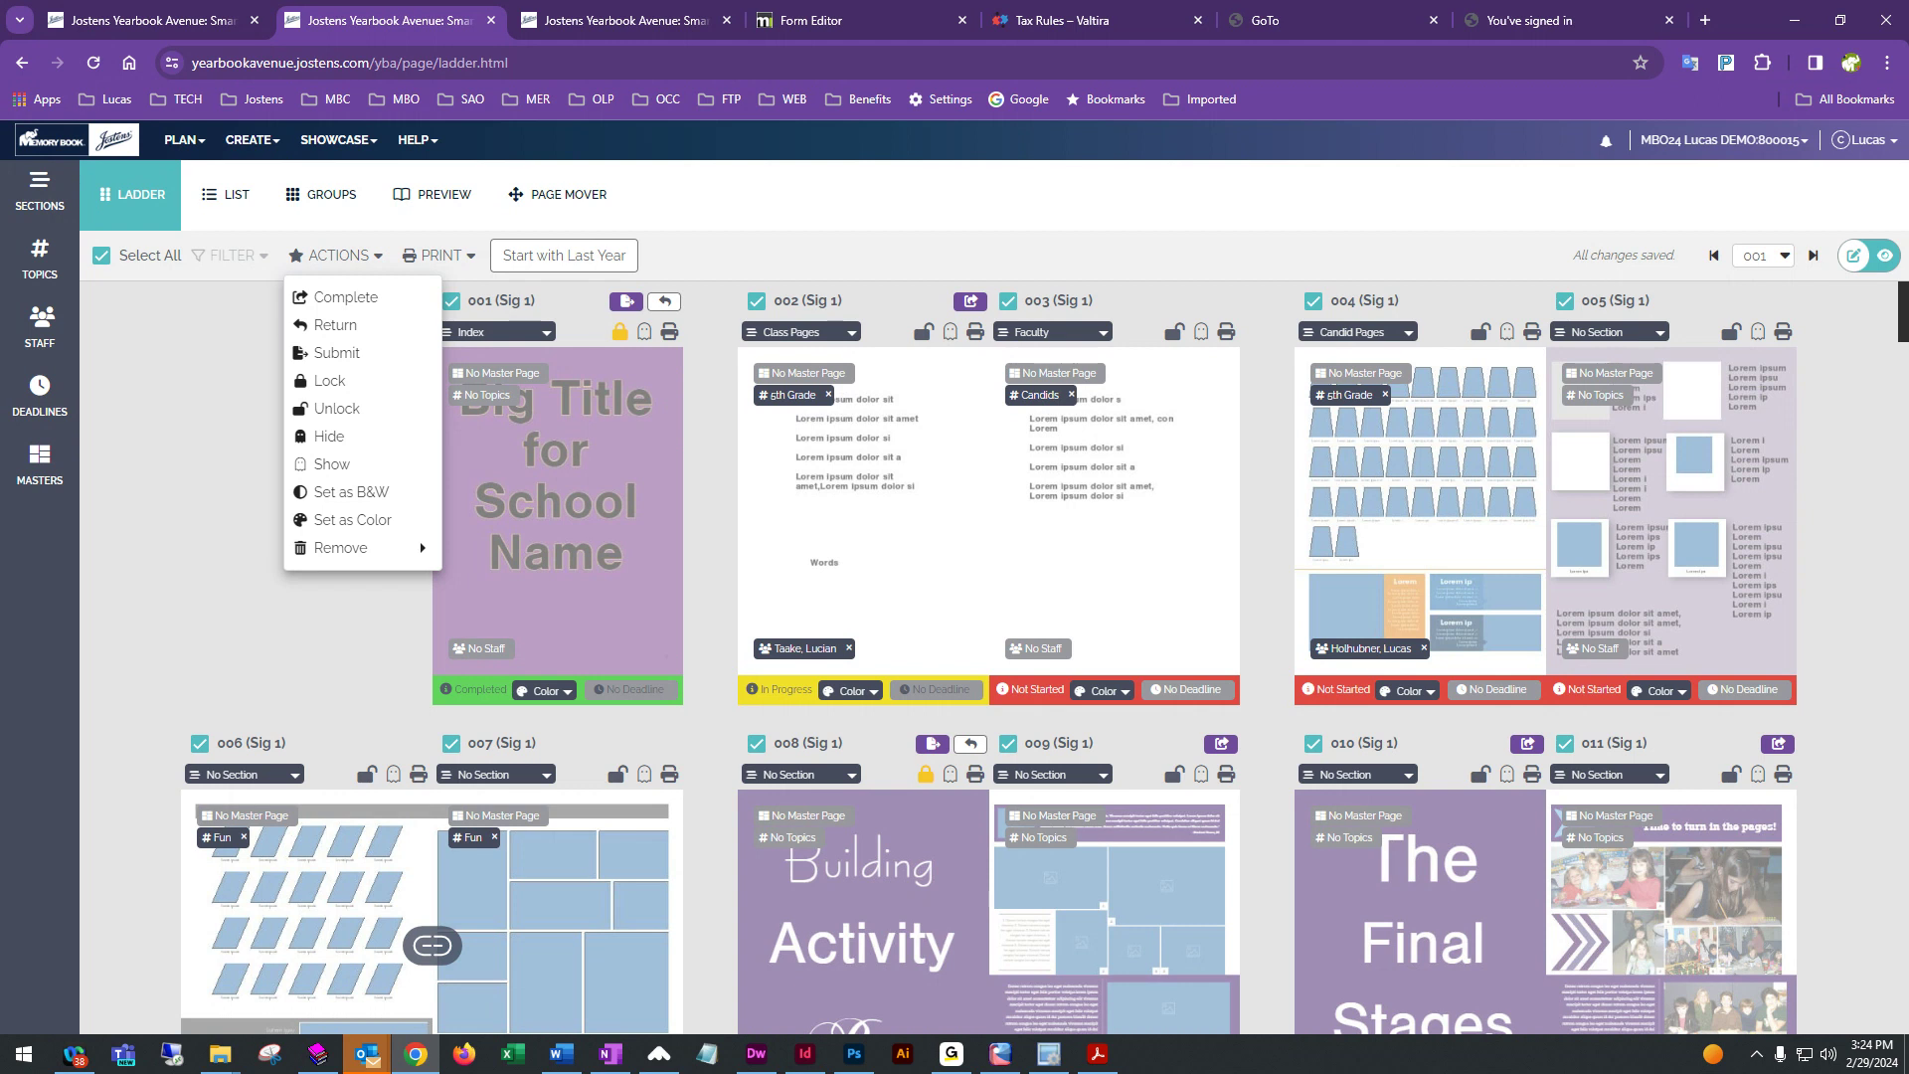
pyautogui.click(340, 548)
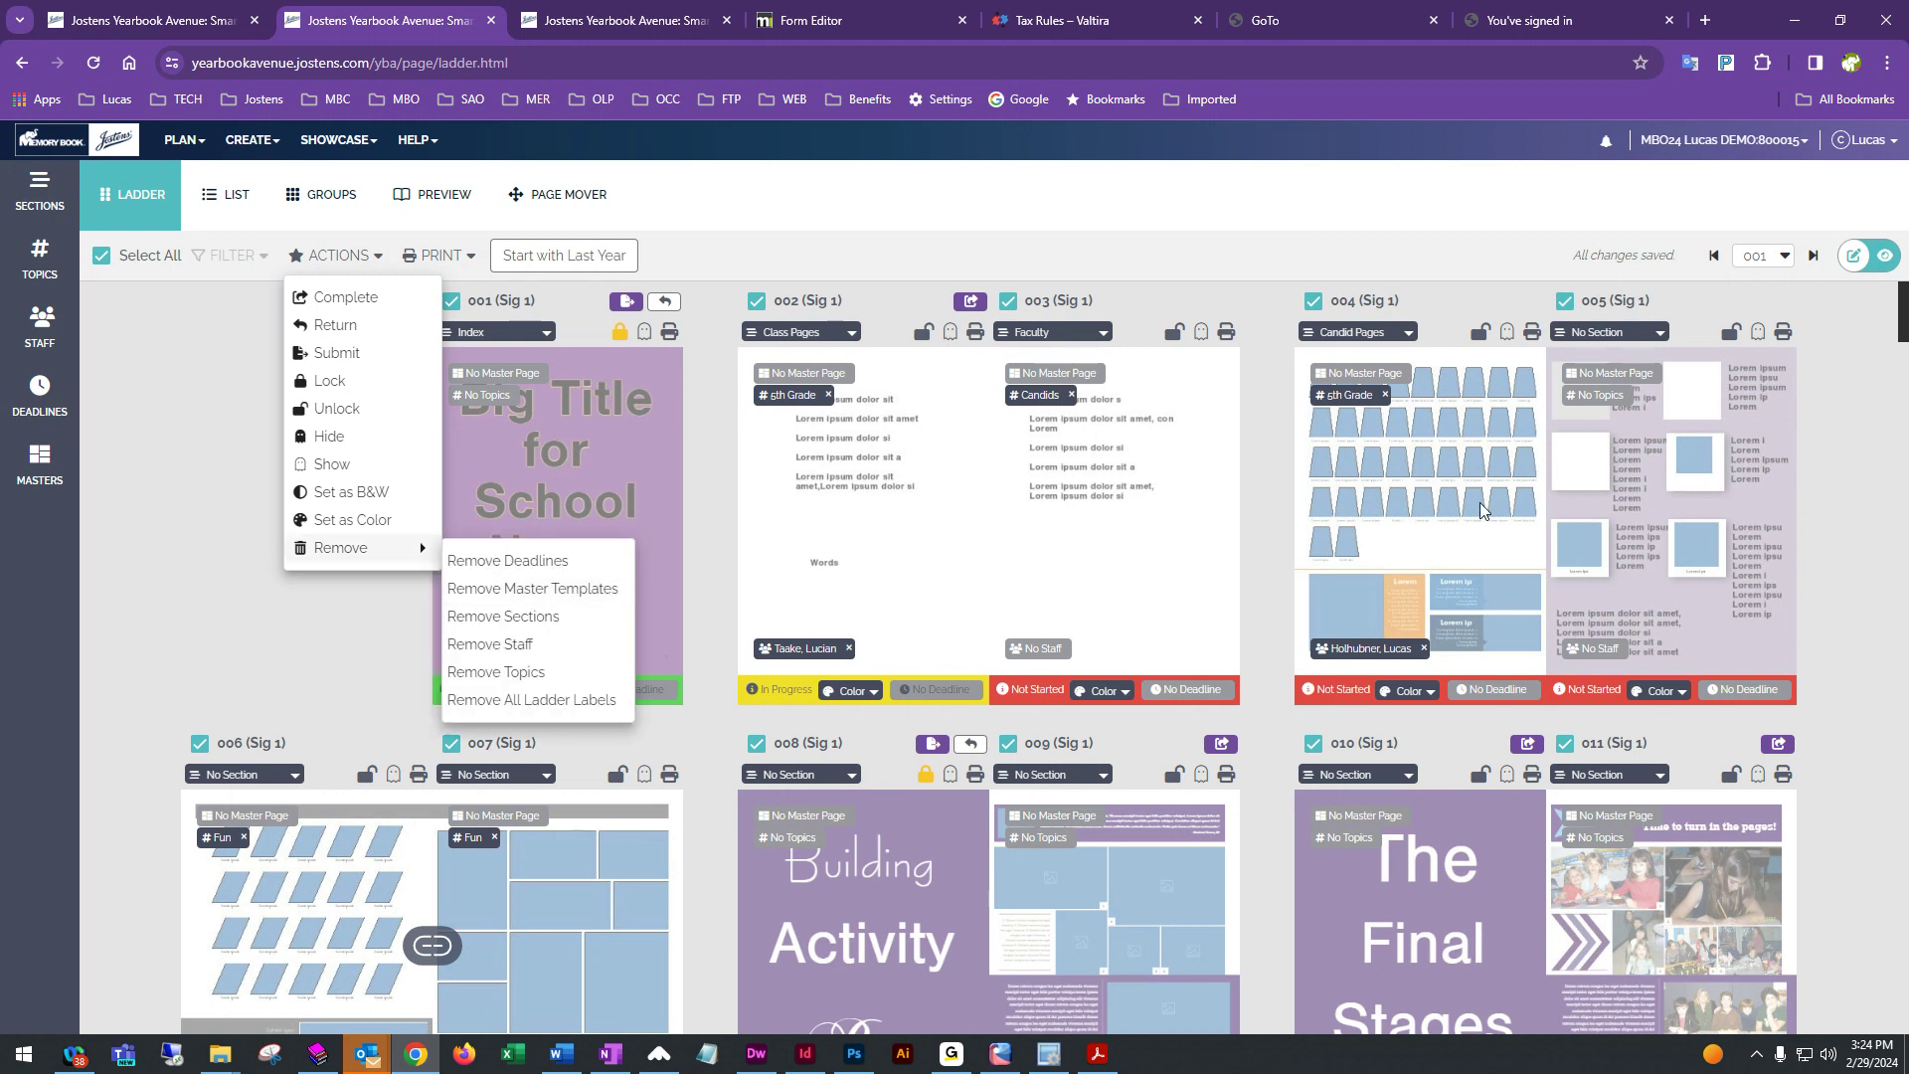
pyautogui.click(1840, 430)
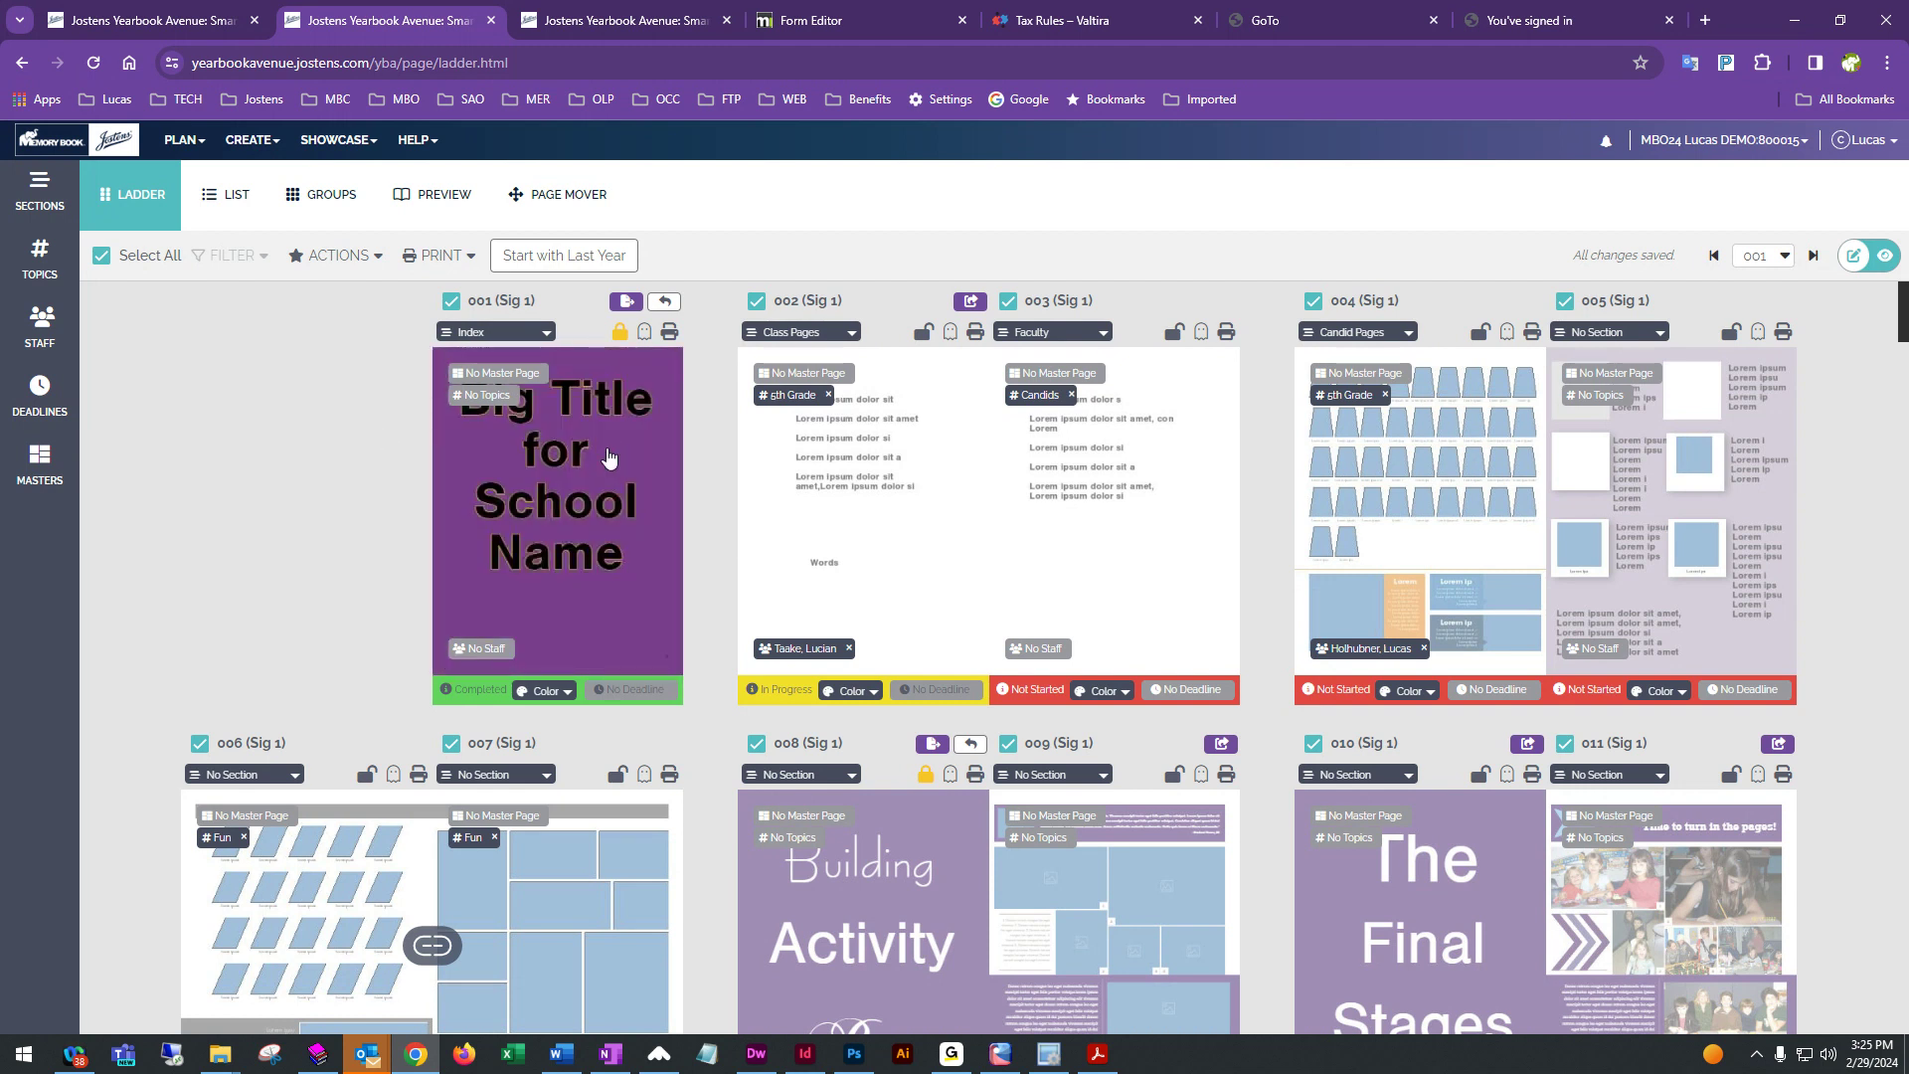
pyautogui.click(432, 261)
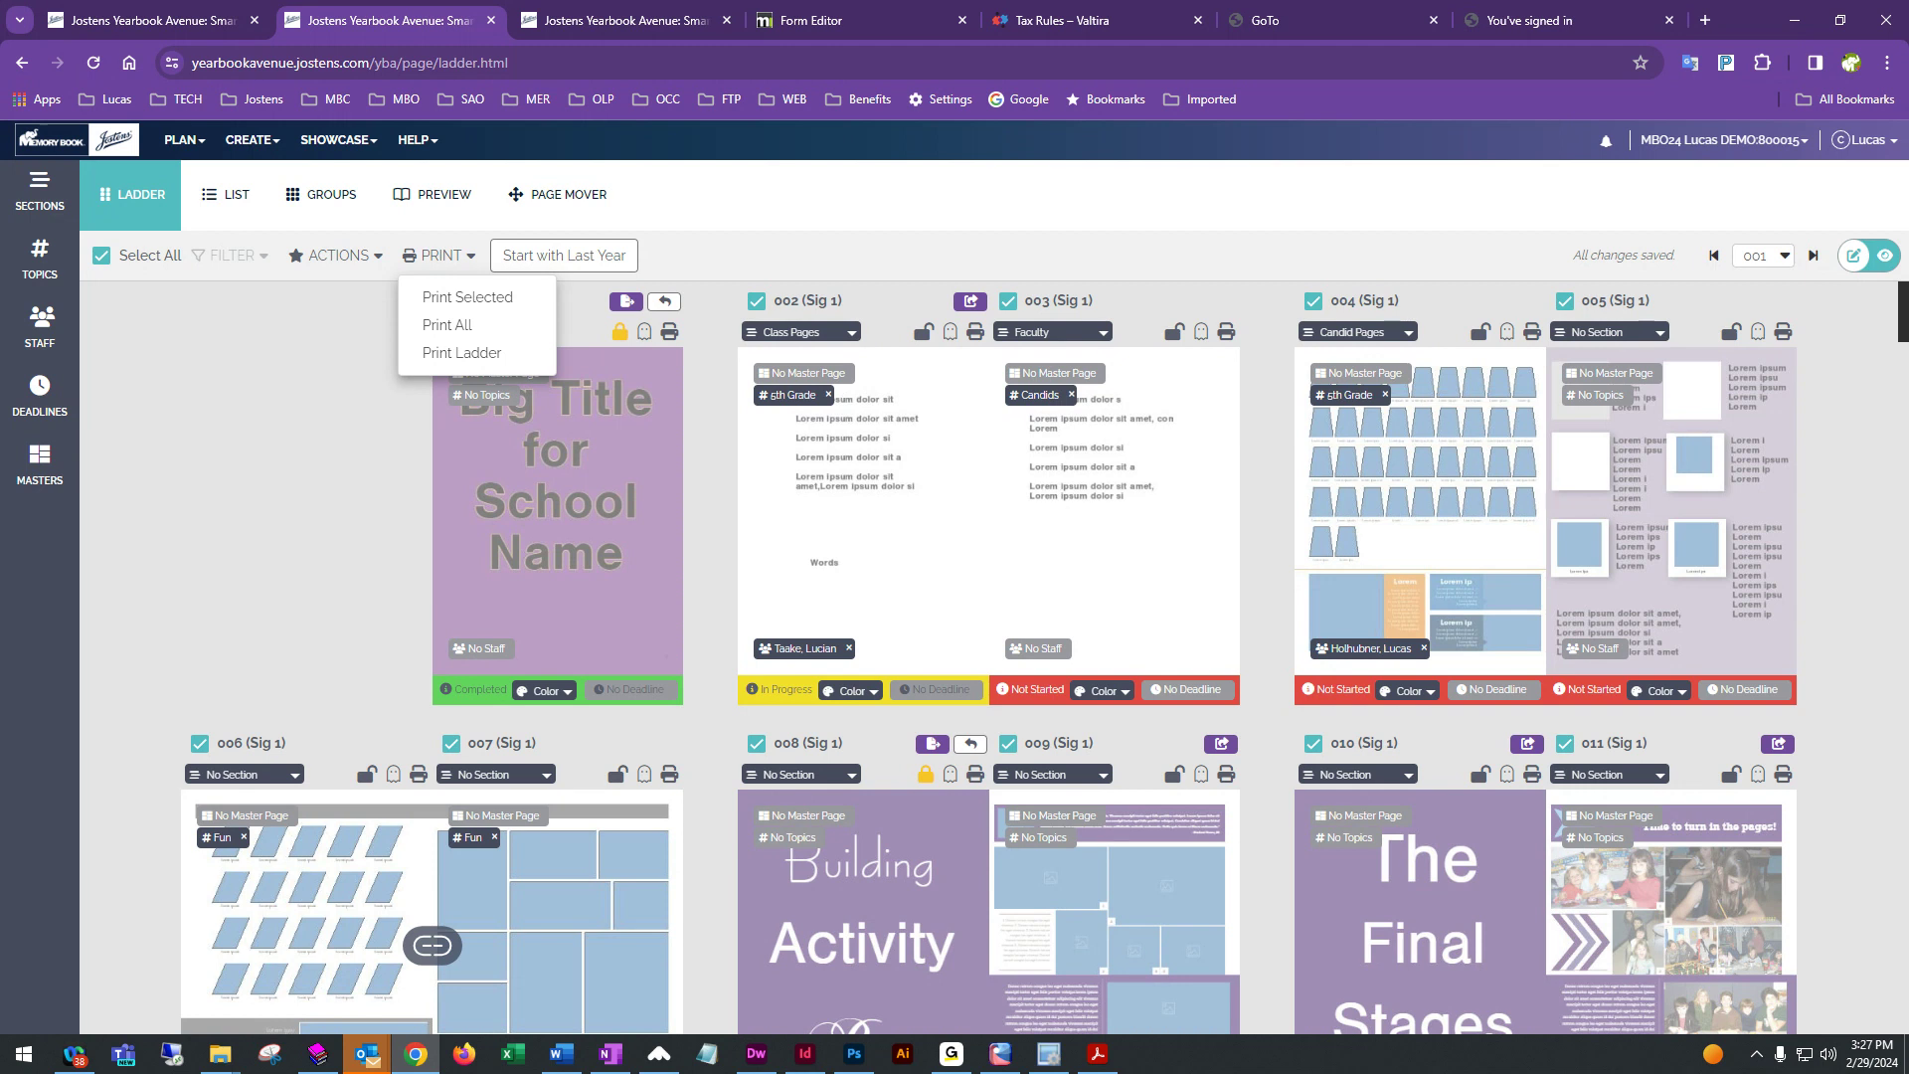
pyautogui.click(831, 562)
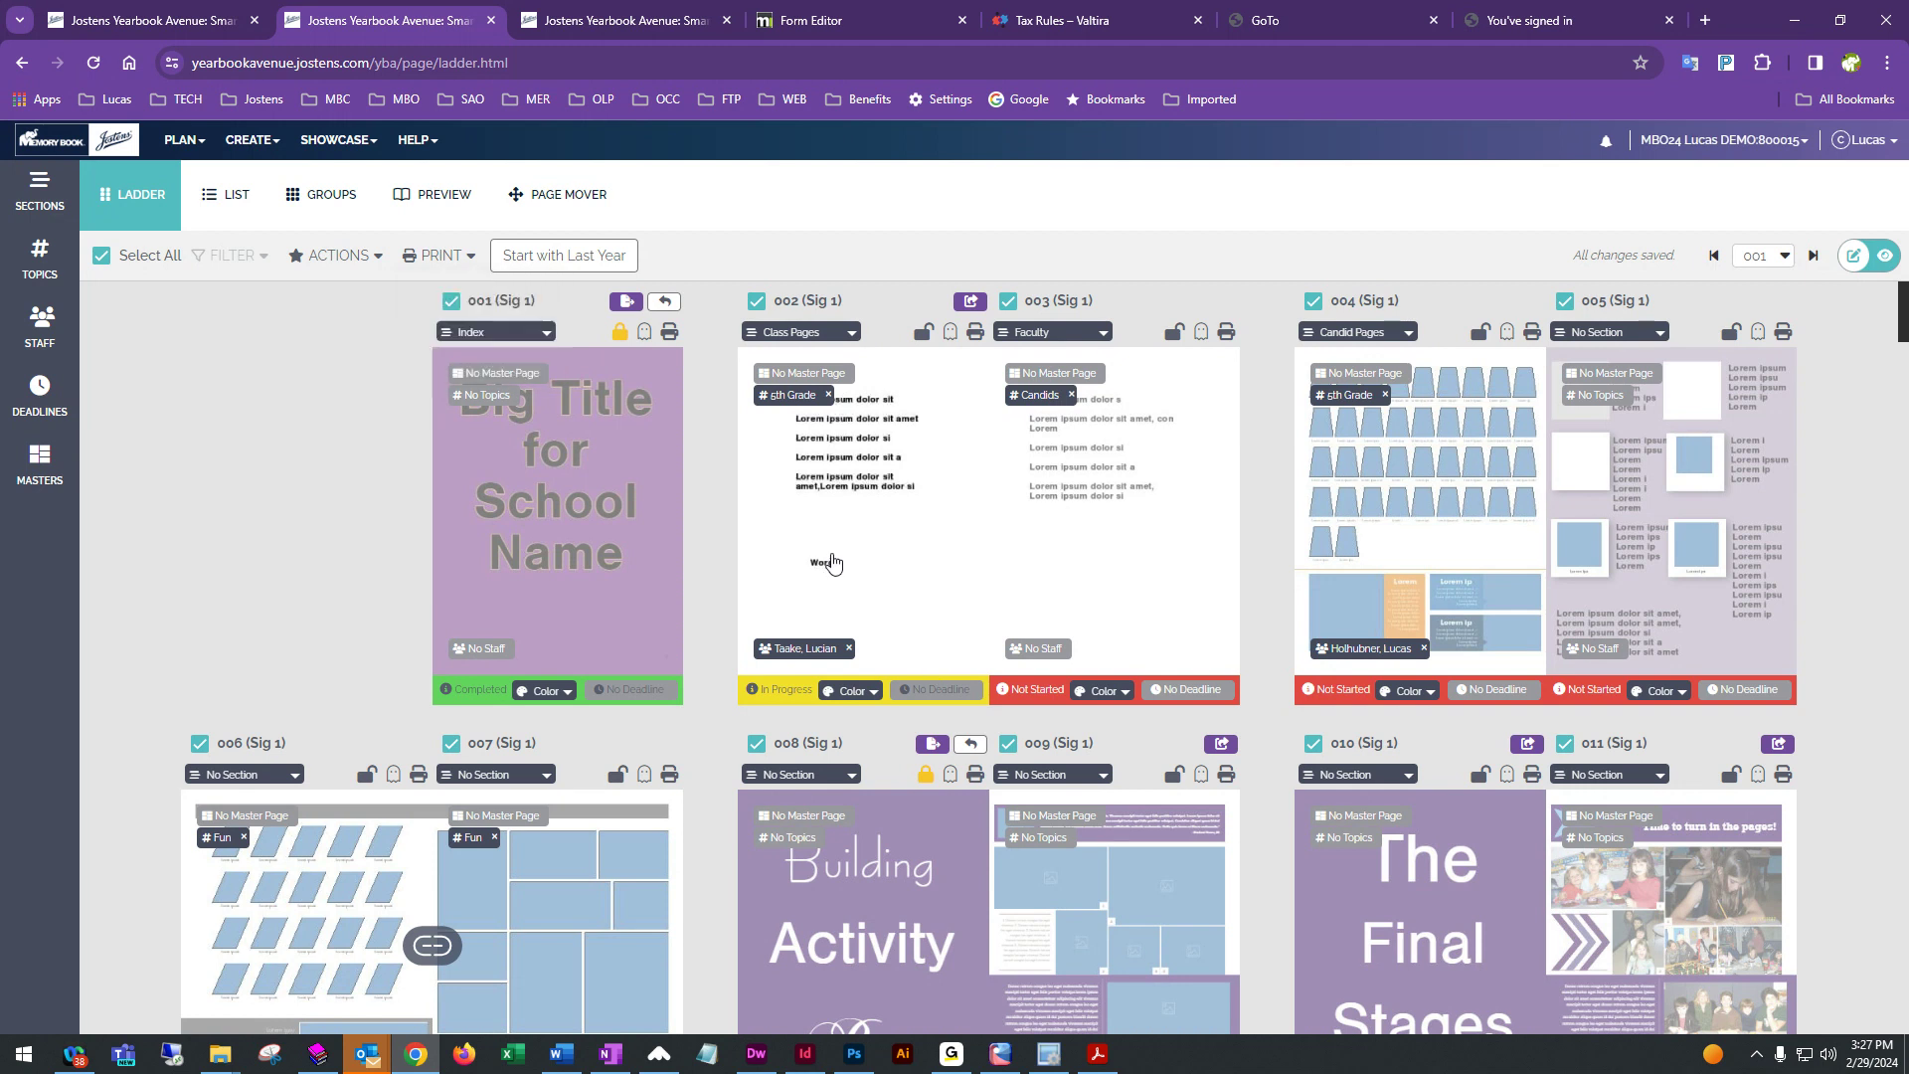
# - Open page 002 from the ladder in the layout editor
pyautogui.doubleClick(813, 539)
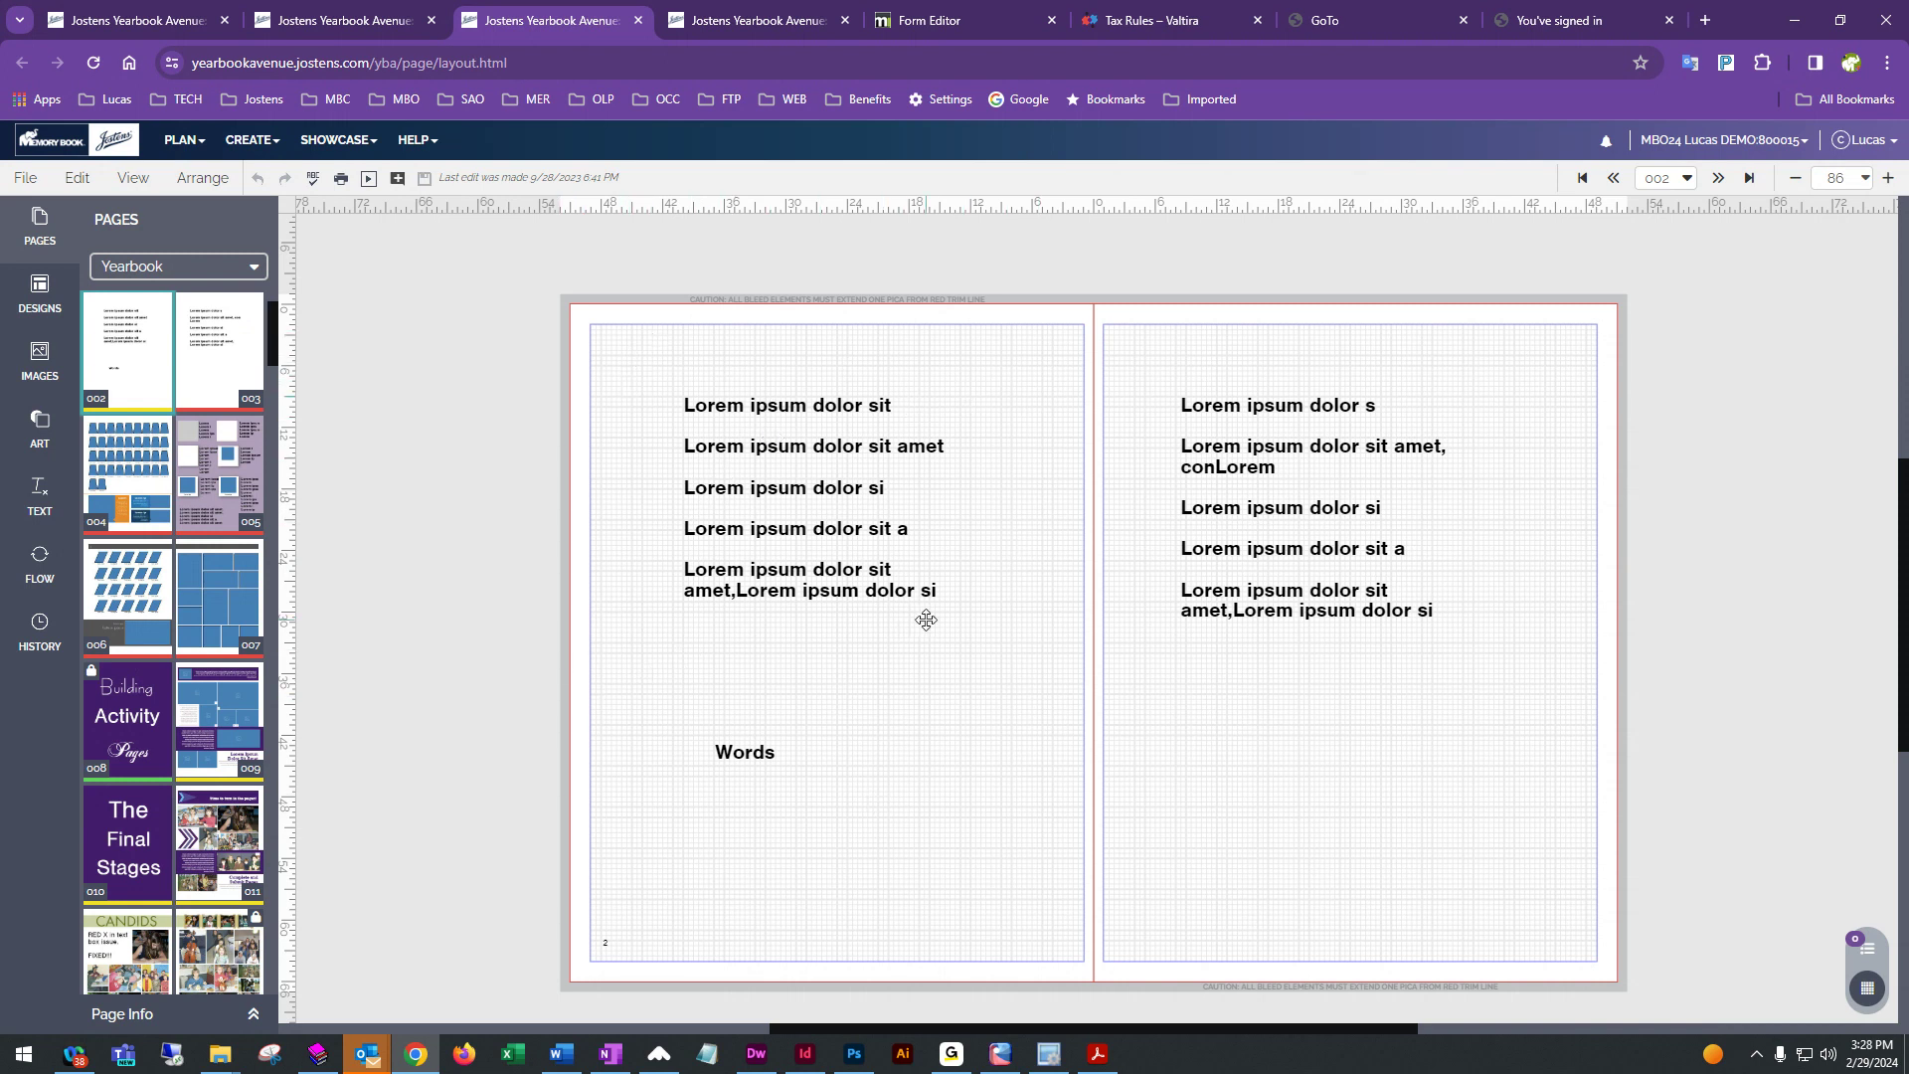
pyautogui.scroll(-2, 1004, 740)
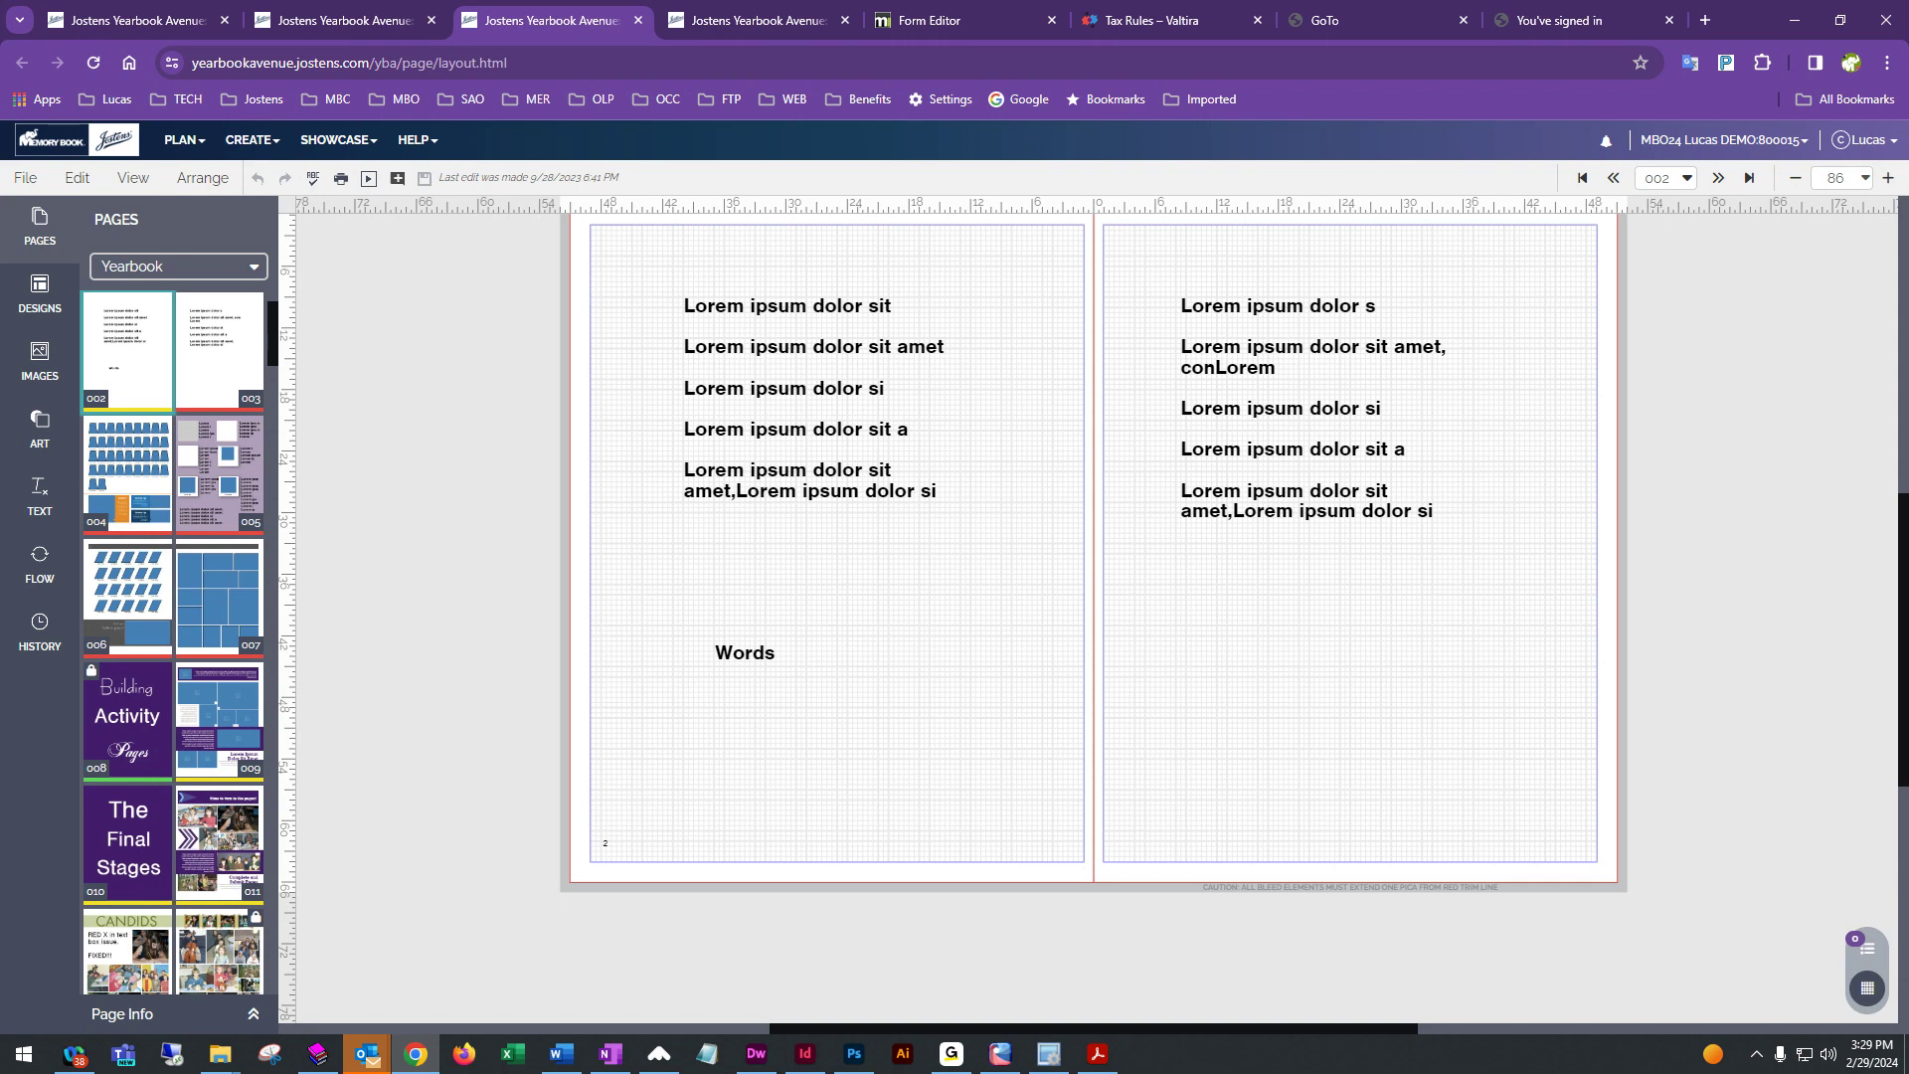
# - Browse the editor's art library, looking through the clipart, the image frame shapes and the background designs
pyautogui.click(38, 431)
pyautogui.click(227, 354)
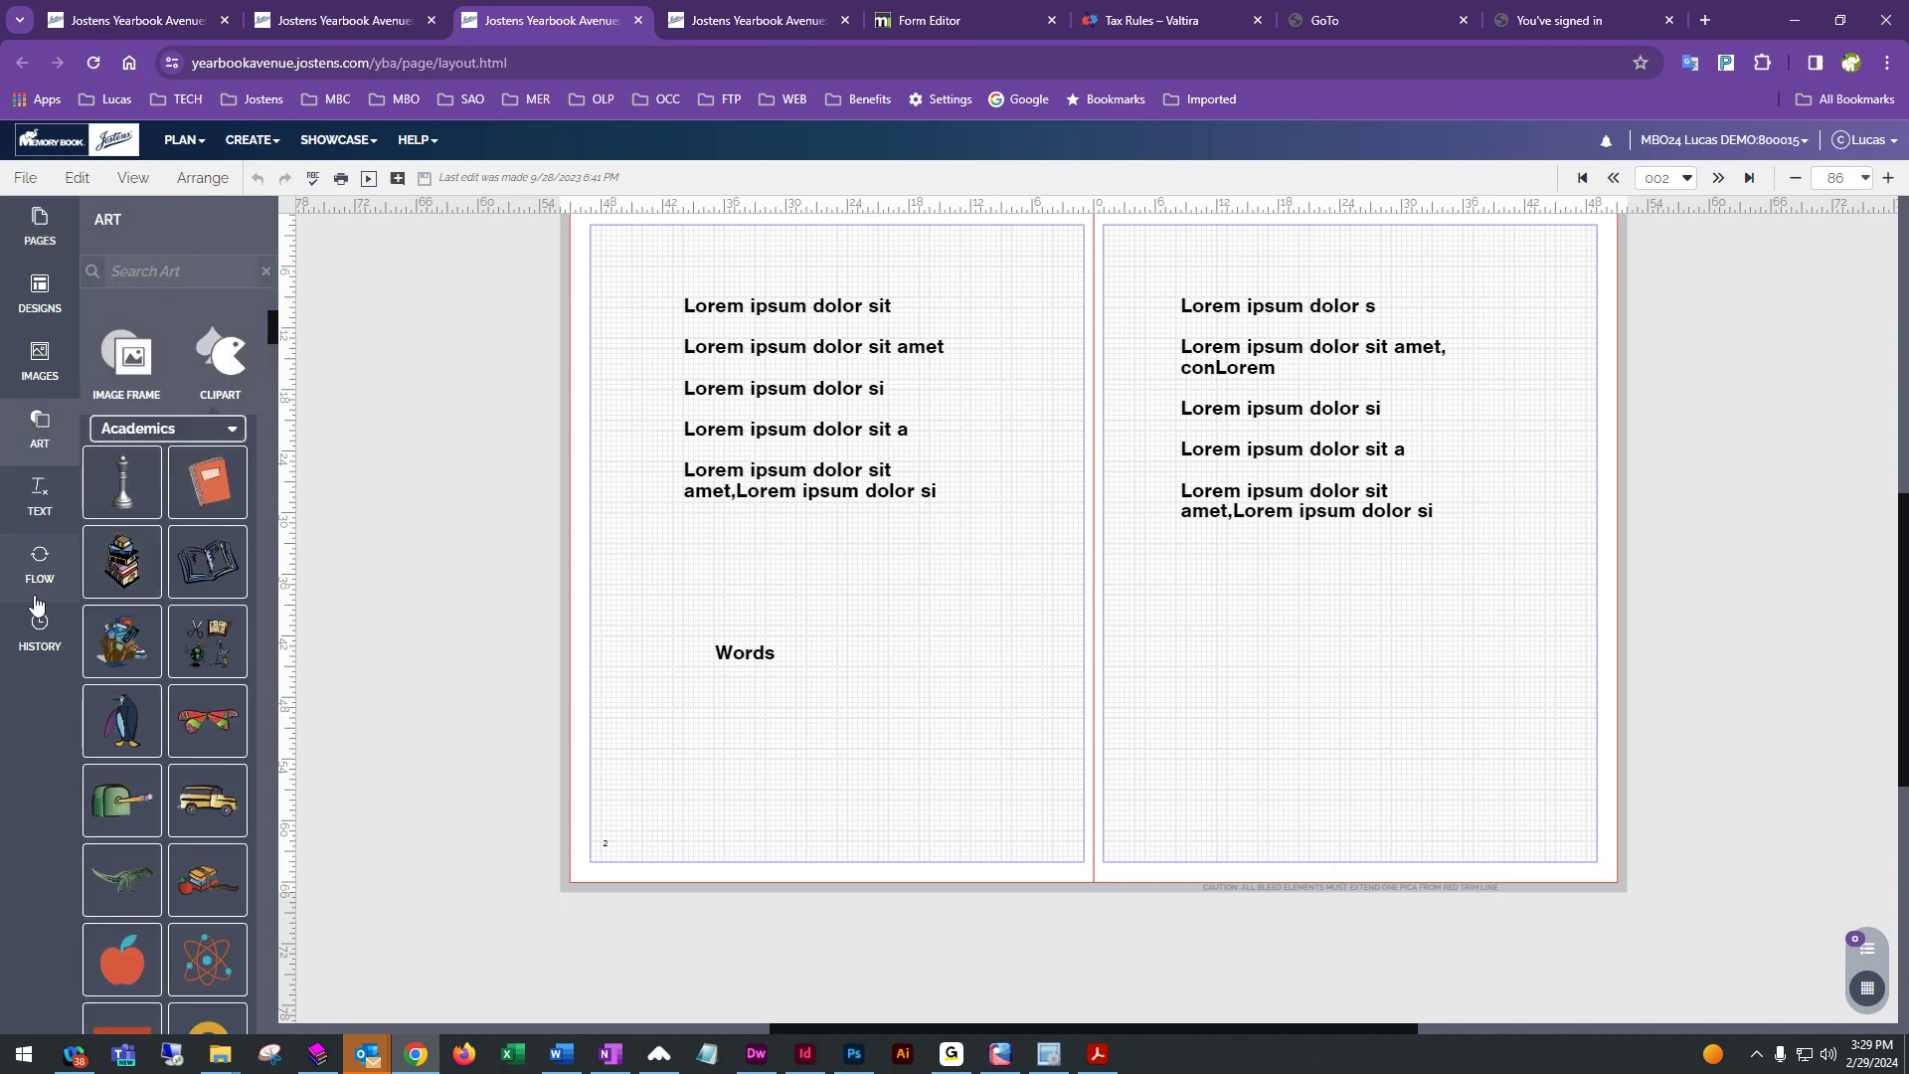
pyautogui.click(152, 400)
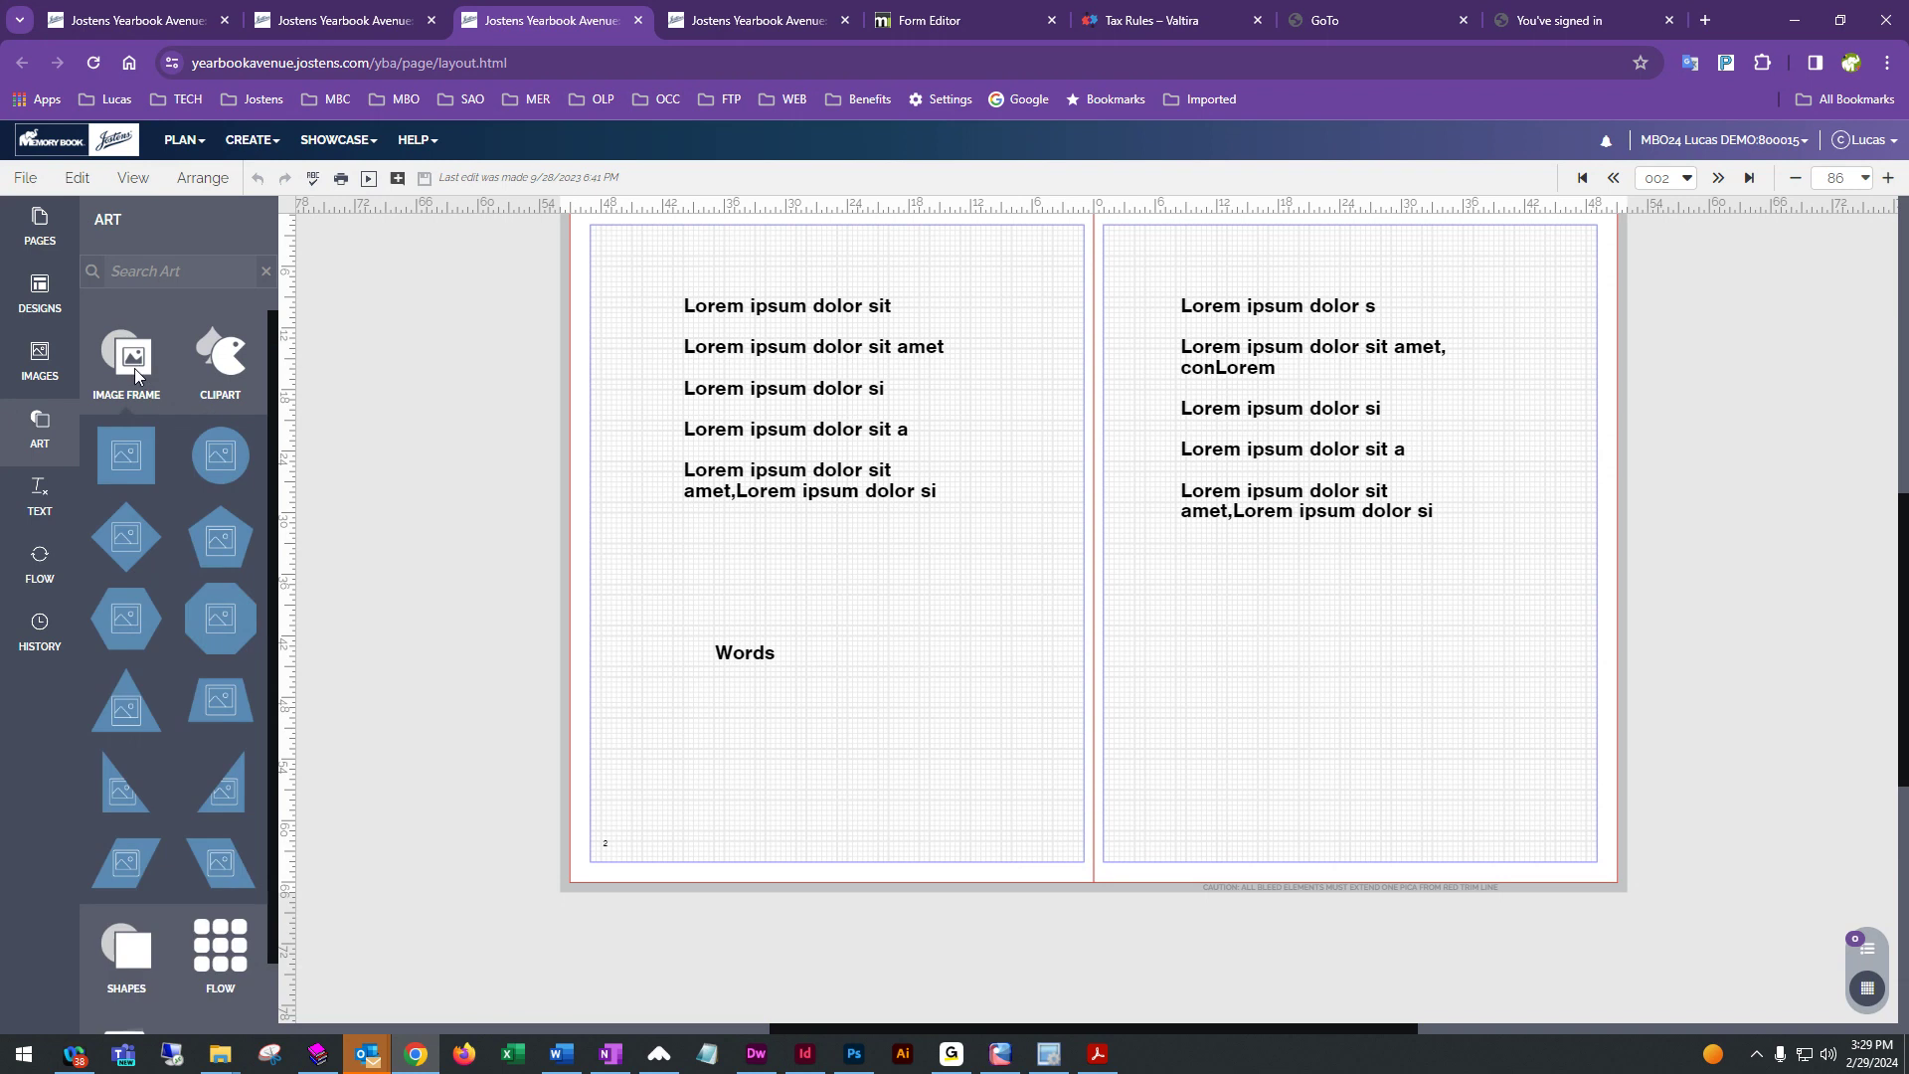
pyautogui.scroll(-3, 149, 646)
pyautogui.click(134, 929)
pyautogui.scroll(-10, 150, 755)
pyautogui.scroll(-5, 149, 758)
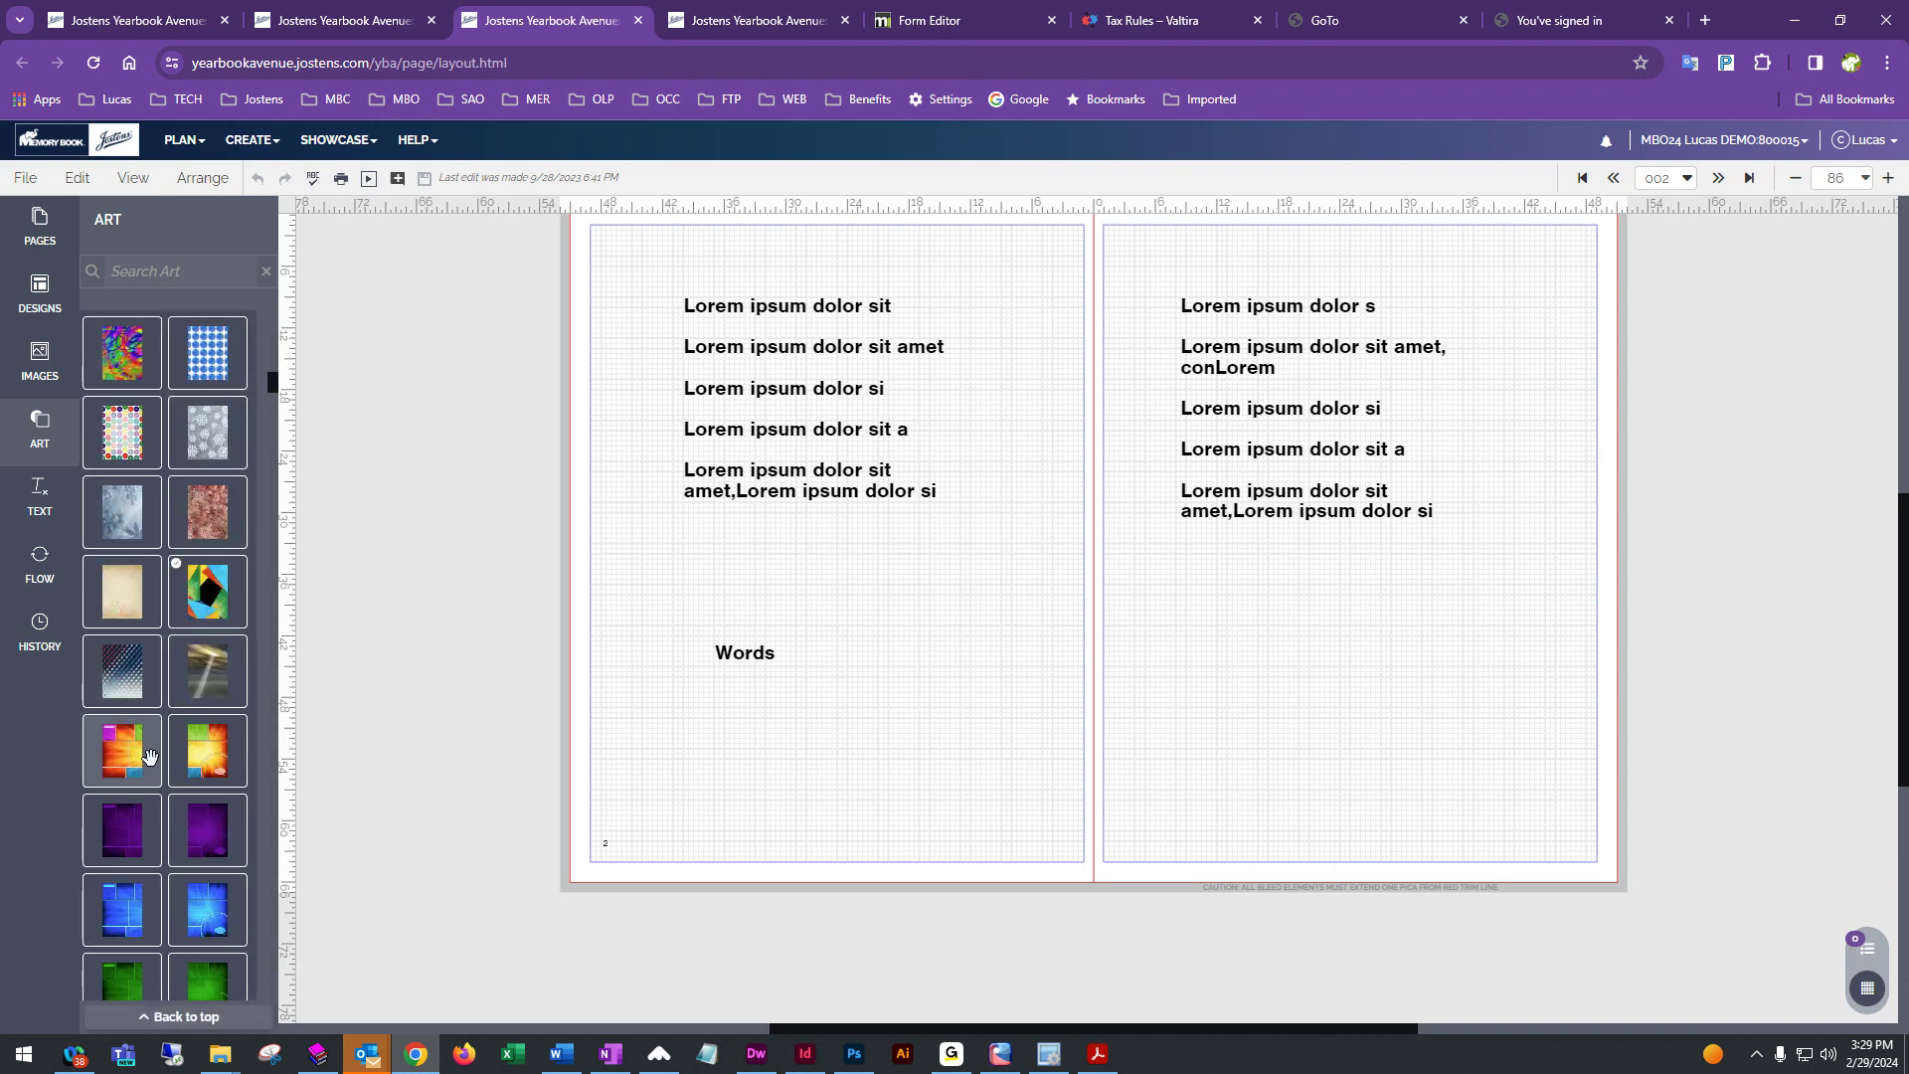
# - Apply the purple music-doodle notebook background from the art library to page 2
pyautogui.scroll(-6, 149, 757)
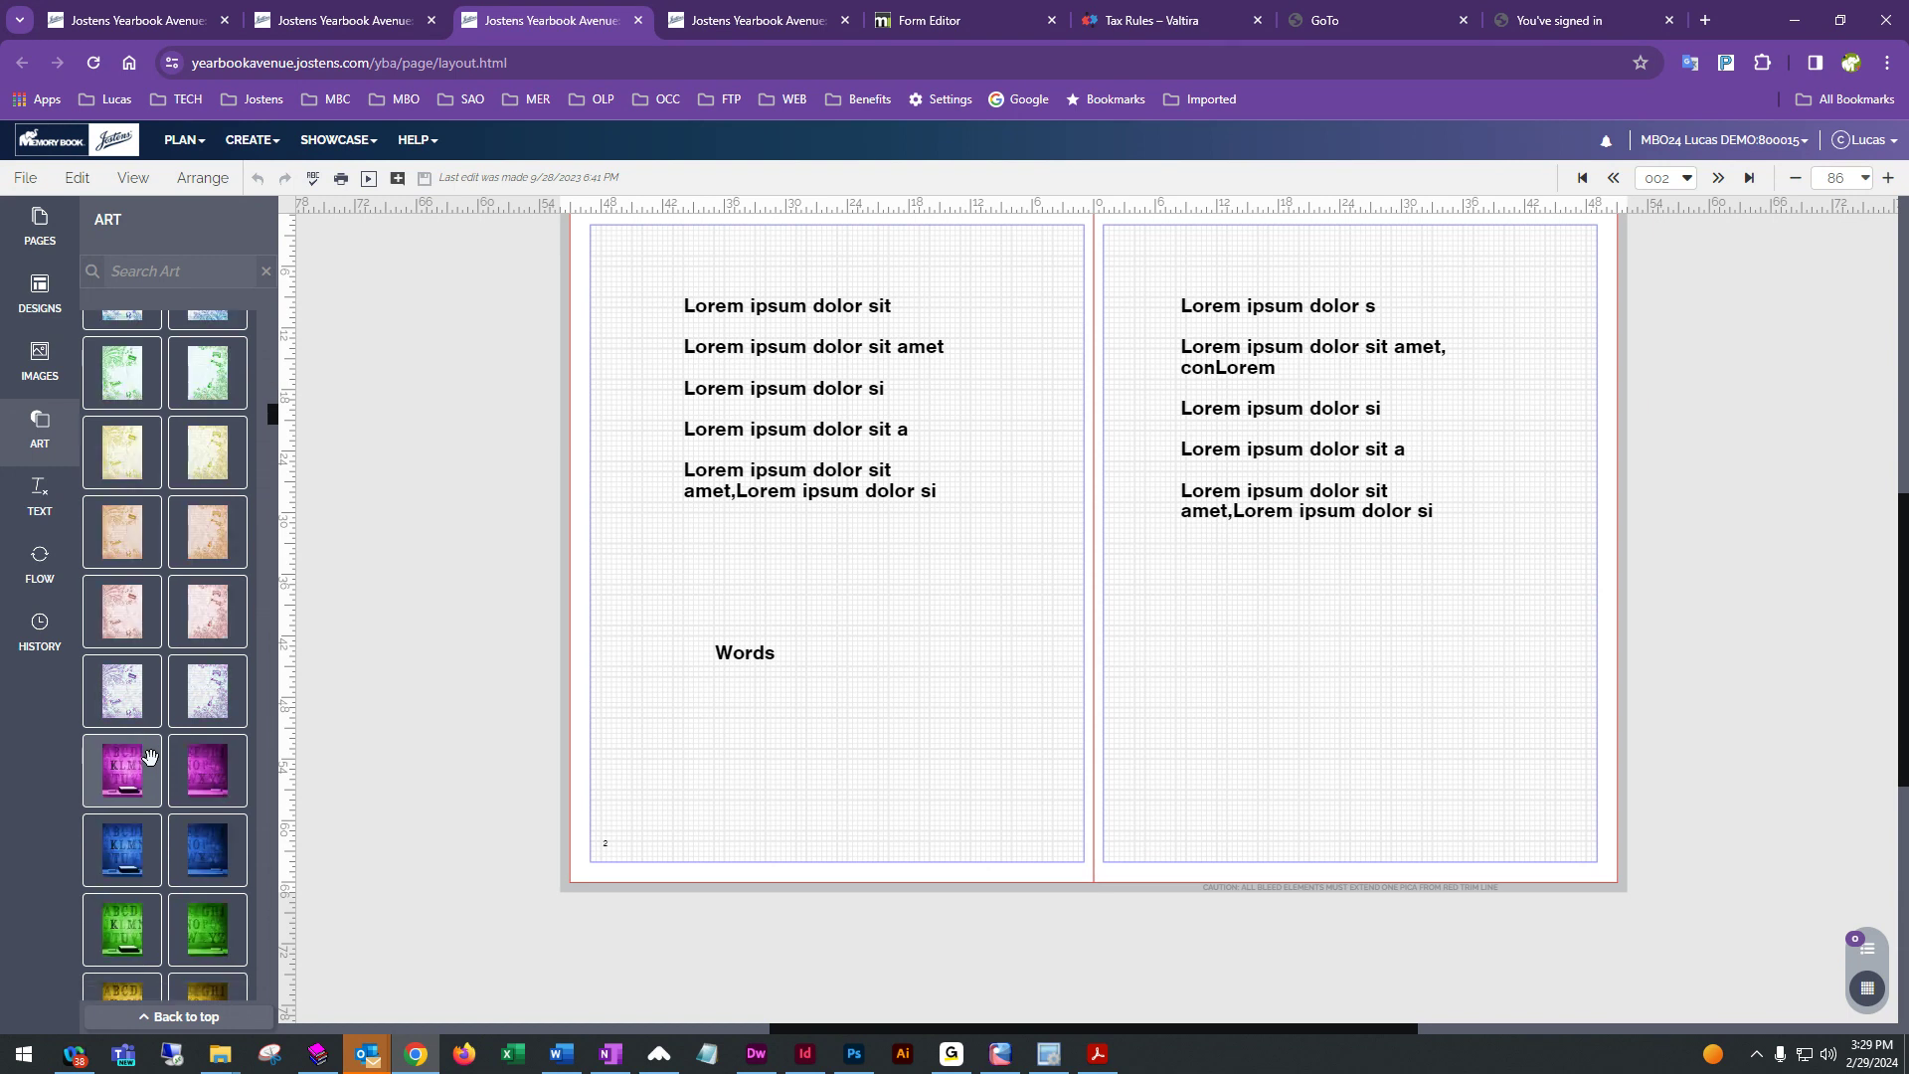
pyautogui.moveTo(117, 690)
pyautogui.mouseDown()
pyautogui.moveTo(997, 509)
pyautogui.moveTo(891, 511)
pyautogui.mouseUp()
pyautogui.scroll(1, 899, 586)
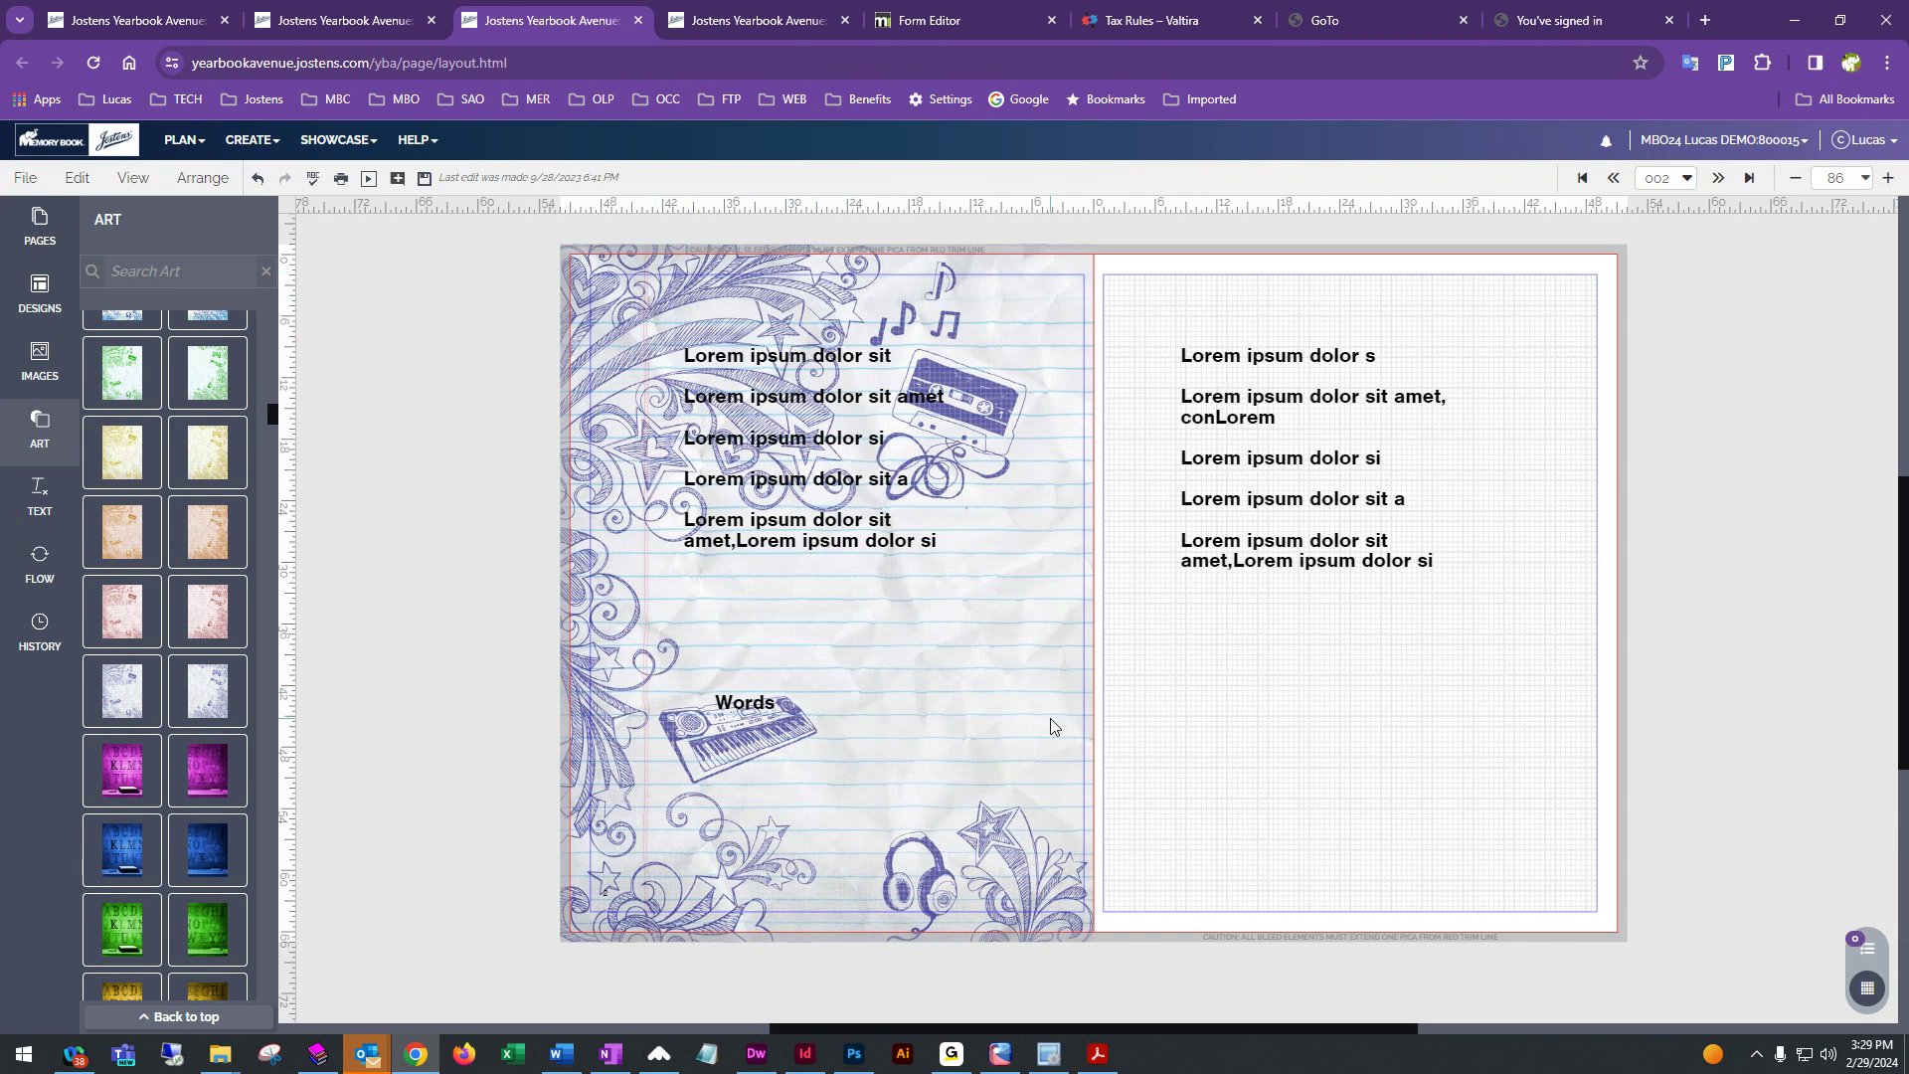
# - Open the background settings for the left page and set the background image's tint to 57
pyautogui.rightClick(451, 467)
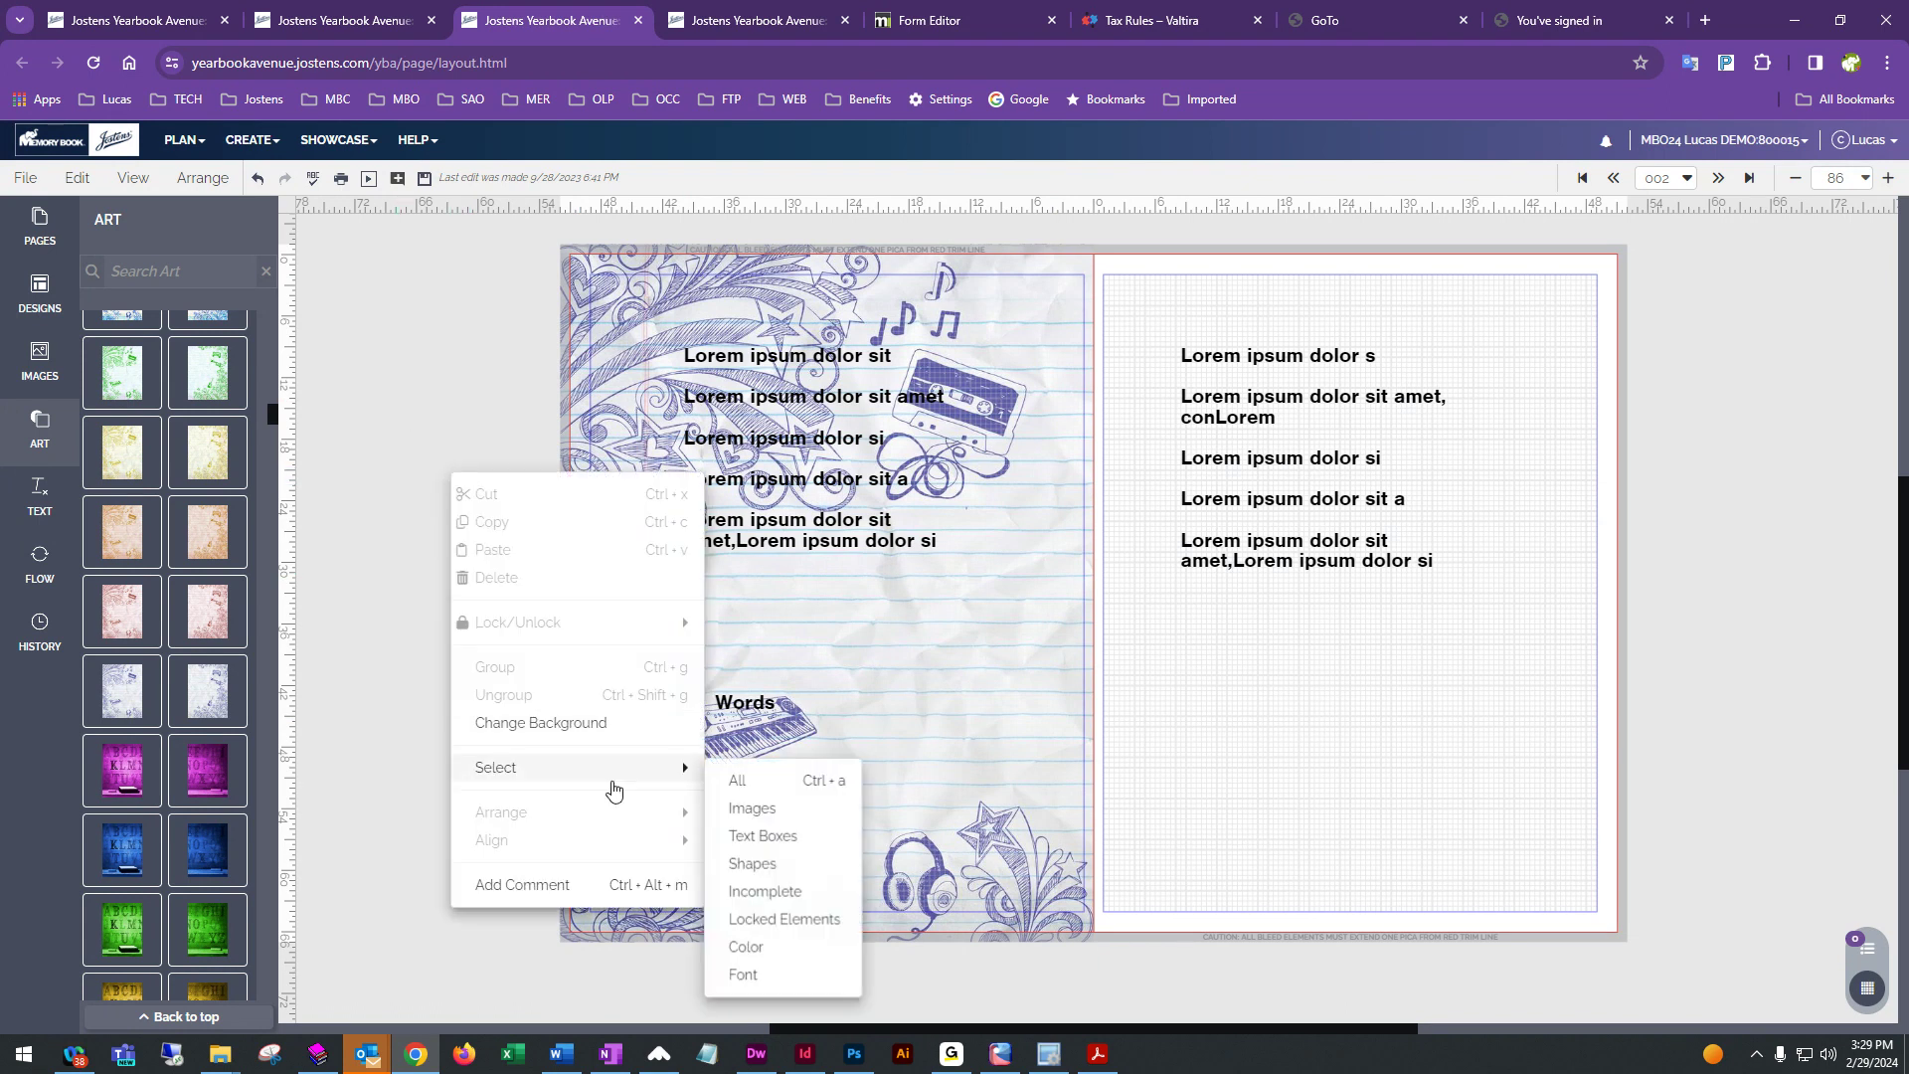
pyautogui.click(577, 736)
pyautogui.moveTo(1695, 239); pyautogui.dragTo(1282, 308)
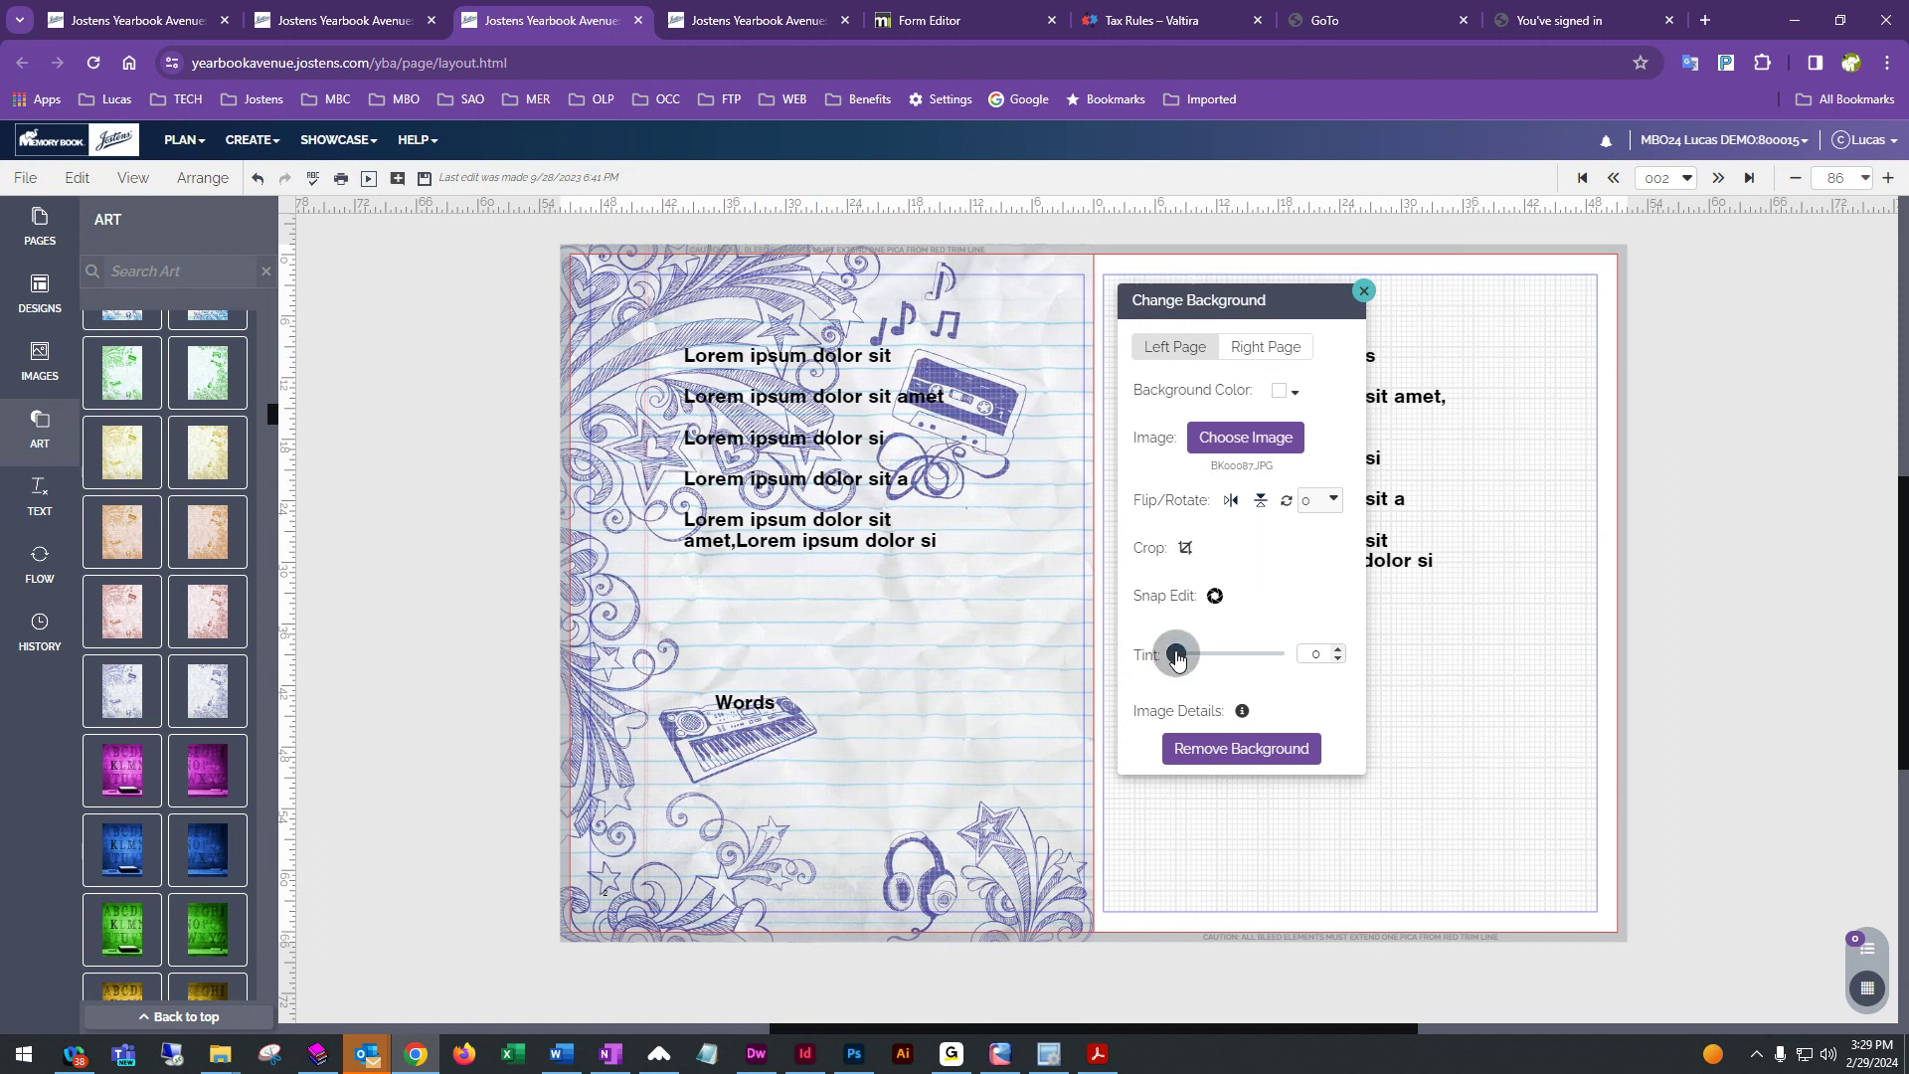
pyautogui.moveTo(1181, 661); pyautogui.dragTo(1233, 658)
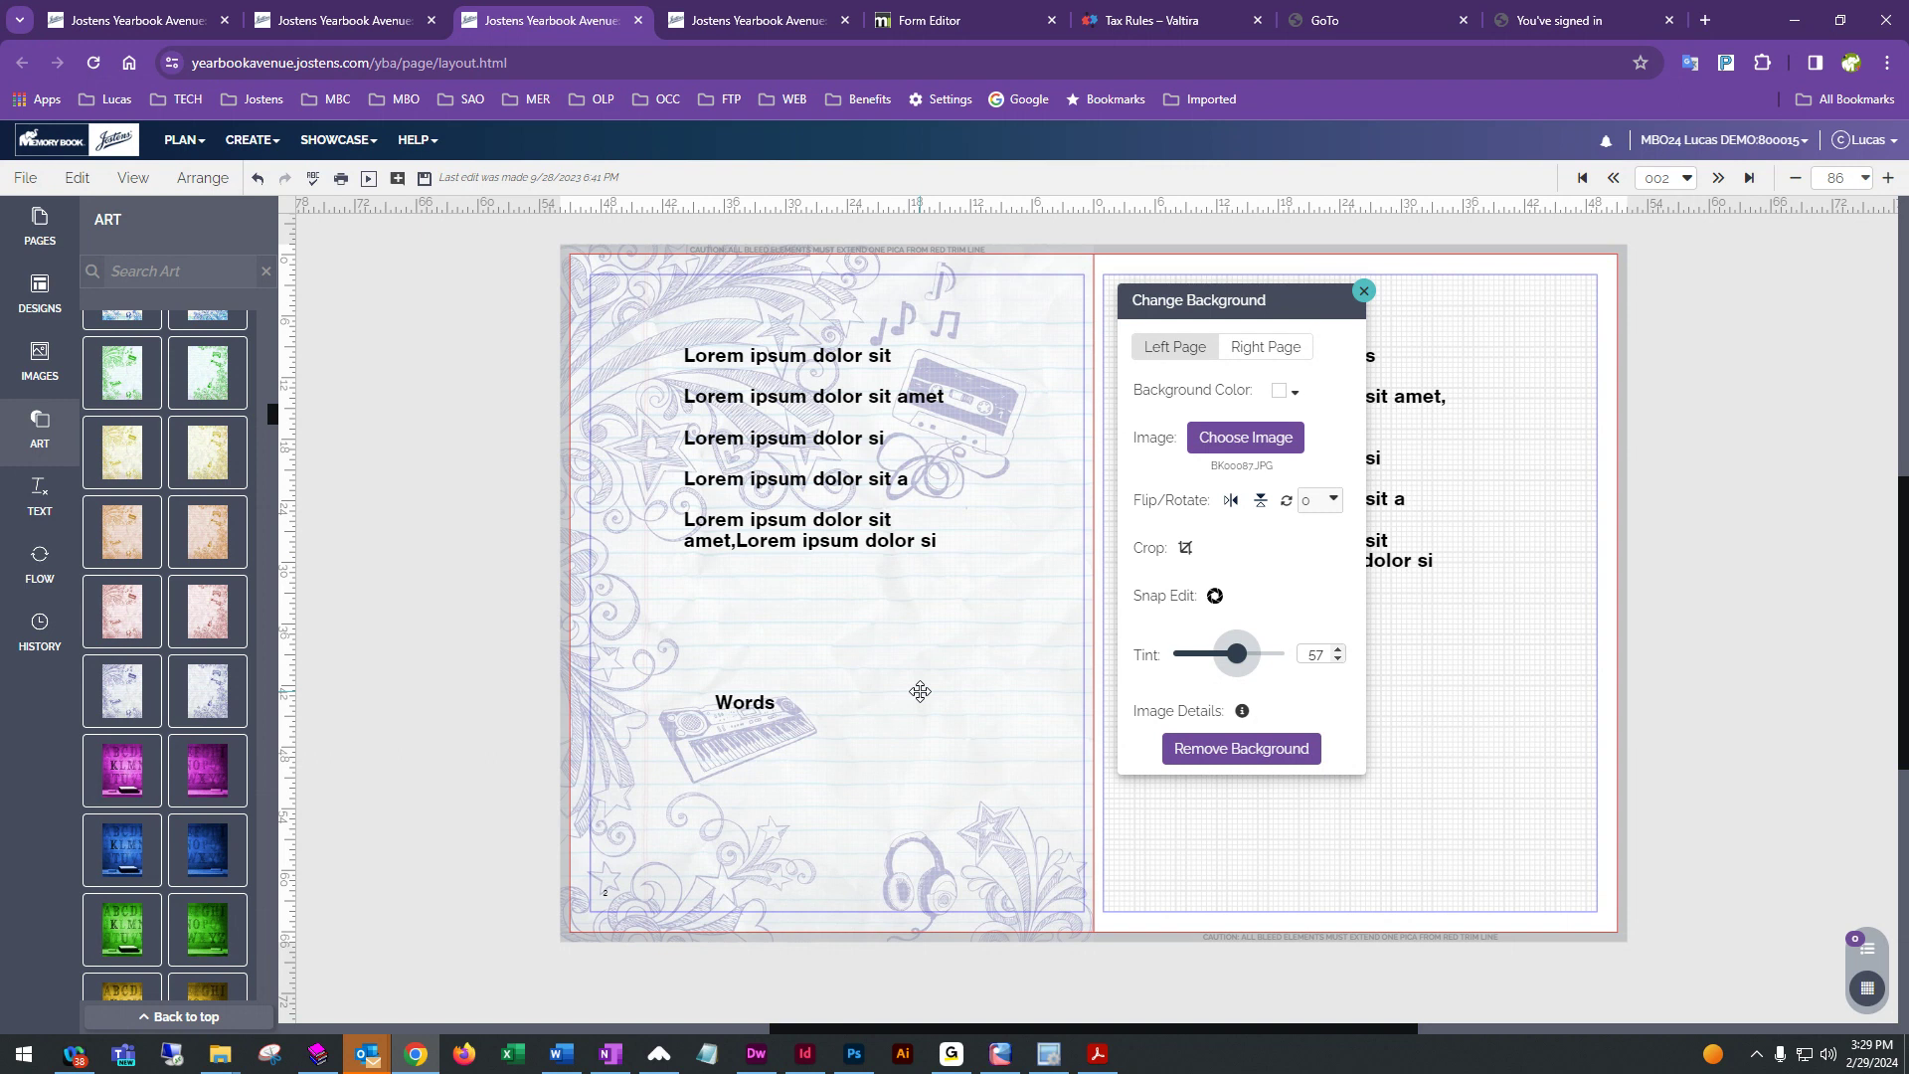
# - Change the left page's multi-line Lorem ipsum text box to AYT Abigail, shift it toward the outer margin and extend it downward
pyautogui.click(770, 410)
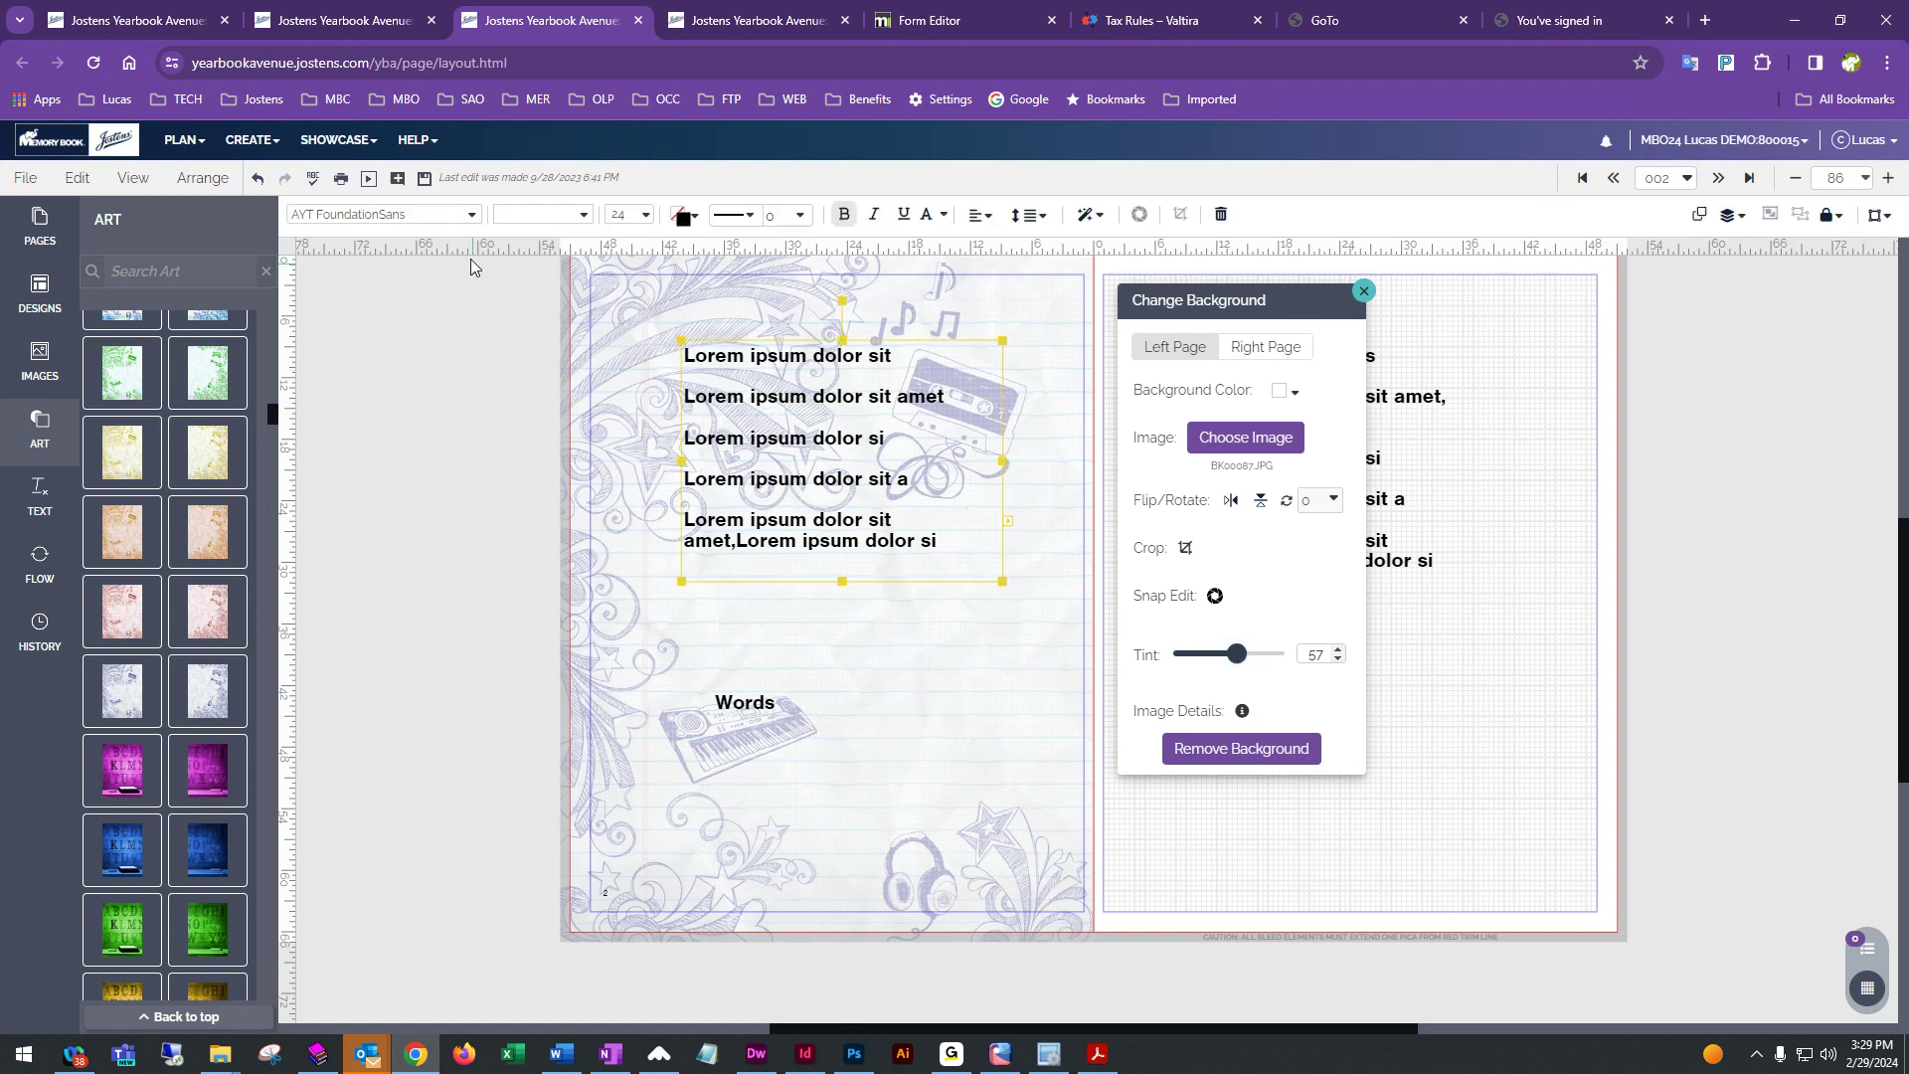
pyautogui.click(471, 215)
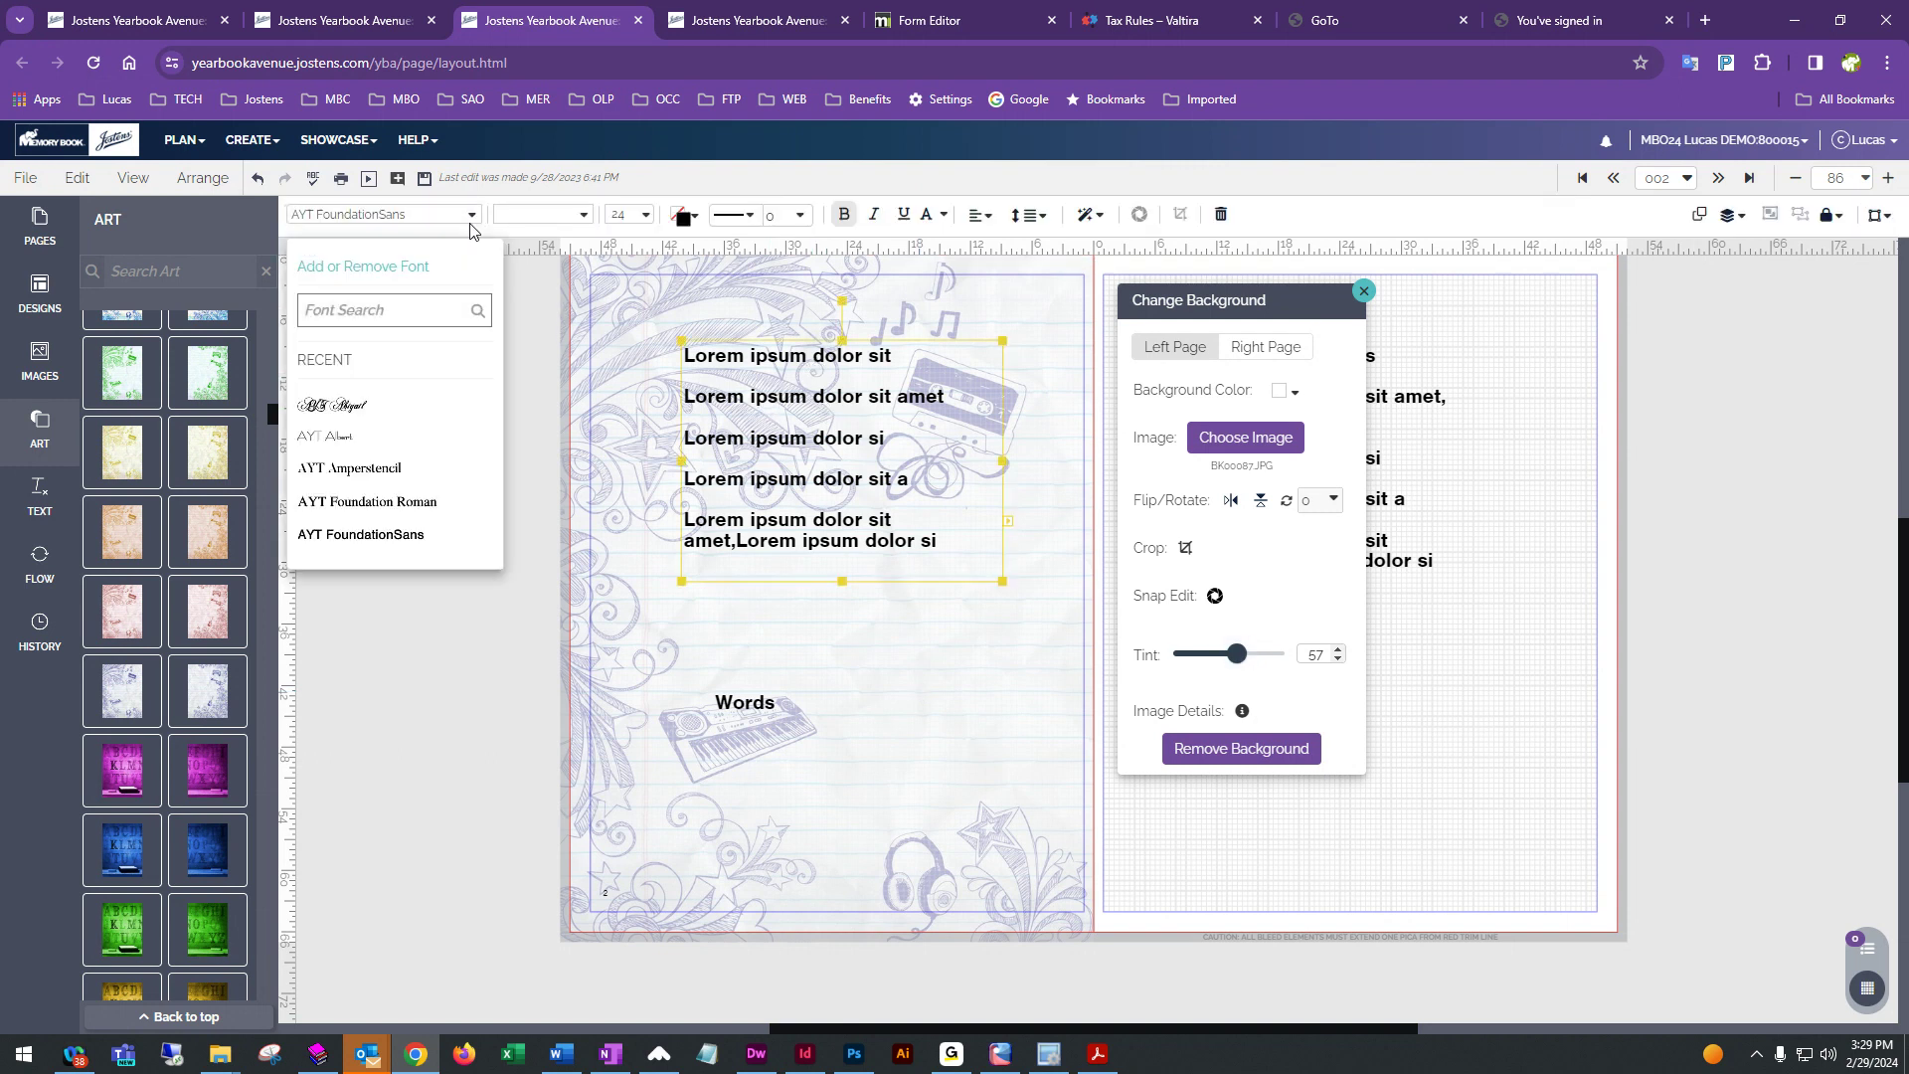
pyautogui.click(341, 405)
pyautogui.moveTo(818, 434); pyautogui.dragTo(764, 411)
pyautogui.moveTo(791, 556); pyautogui.dragTo(775, 741)
pyautogui.moveTo(851, 491); pyautogui.dragTo(850, 507)
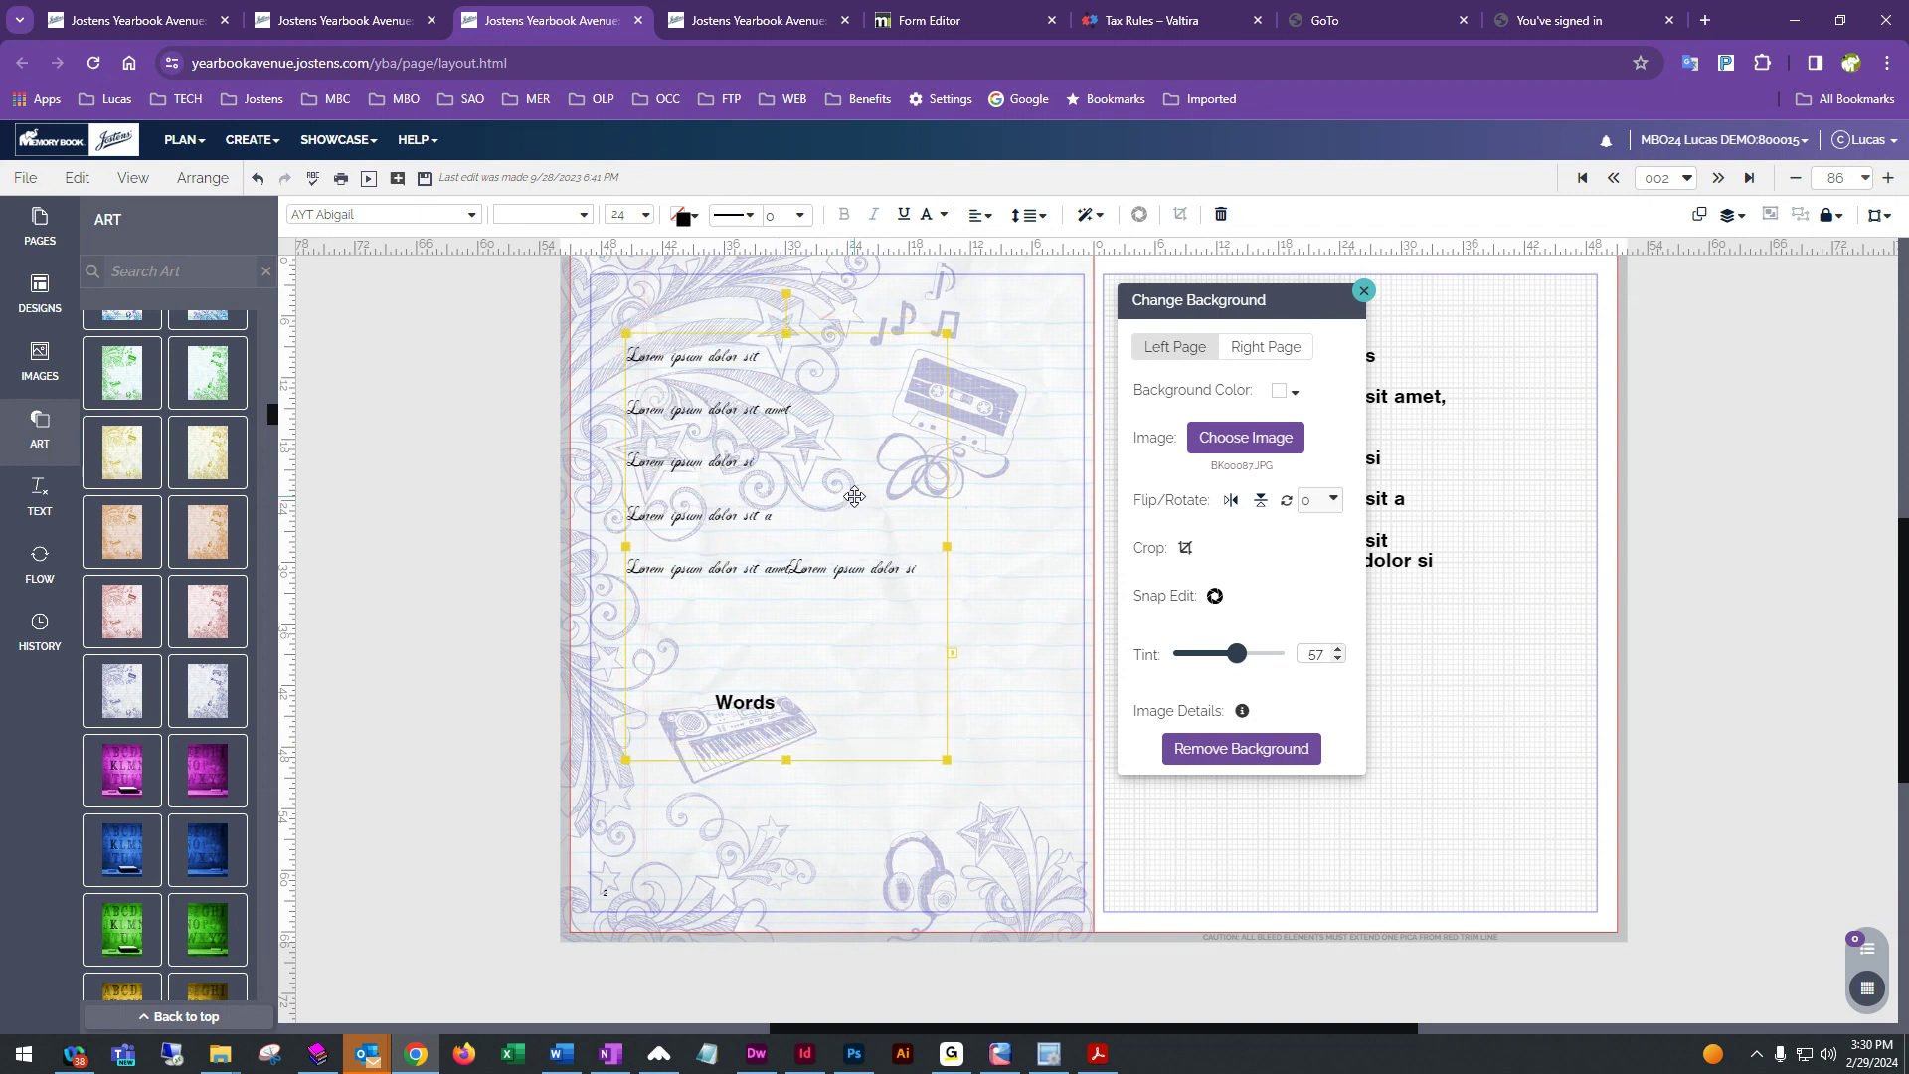
# - Set the left page background's tint to 80 and check how legible the text boxes are over it
pyautogui.moveTo(1237, 654); pyautogui.dragTo(1260, 655)
pyautogui.click(757, 489)
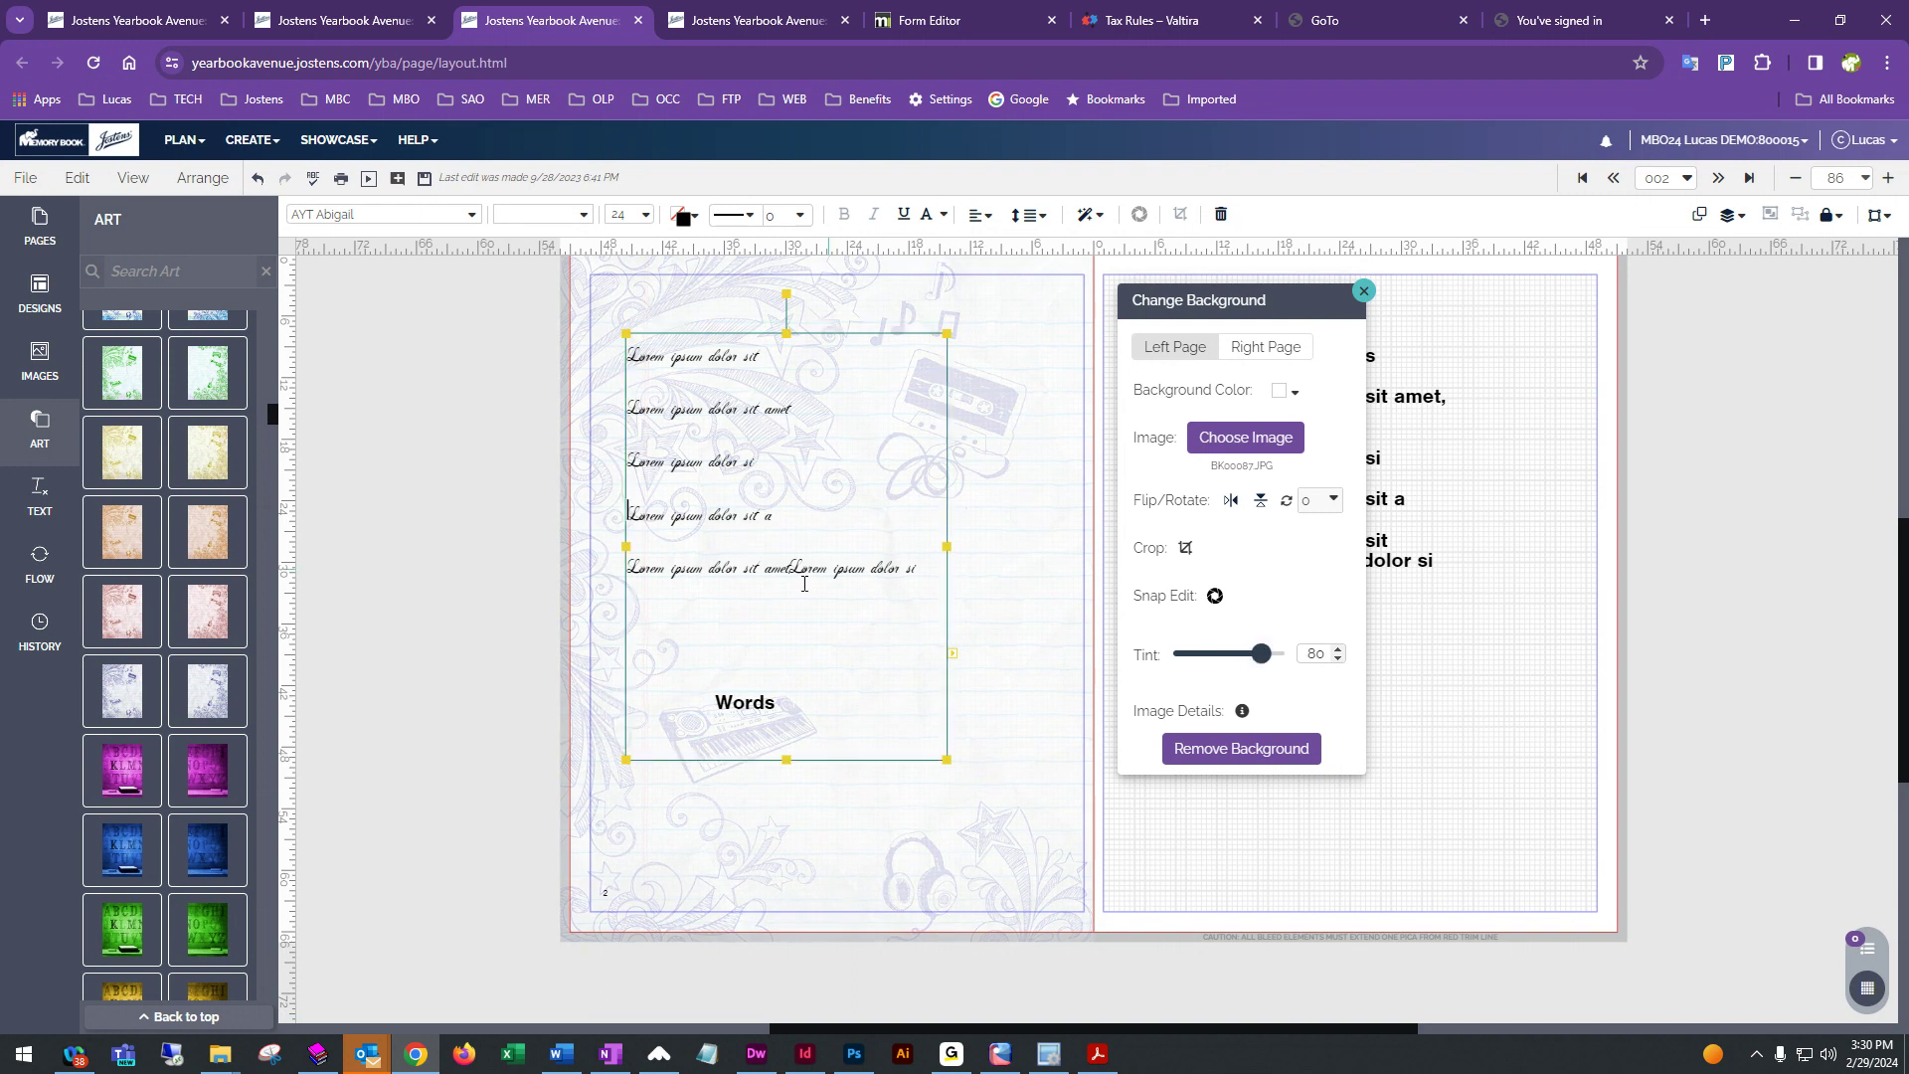
pyautogui.click(960, 344)
pyautogui.click(824, 410)
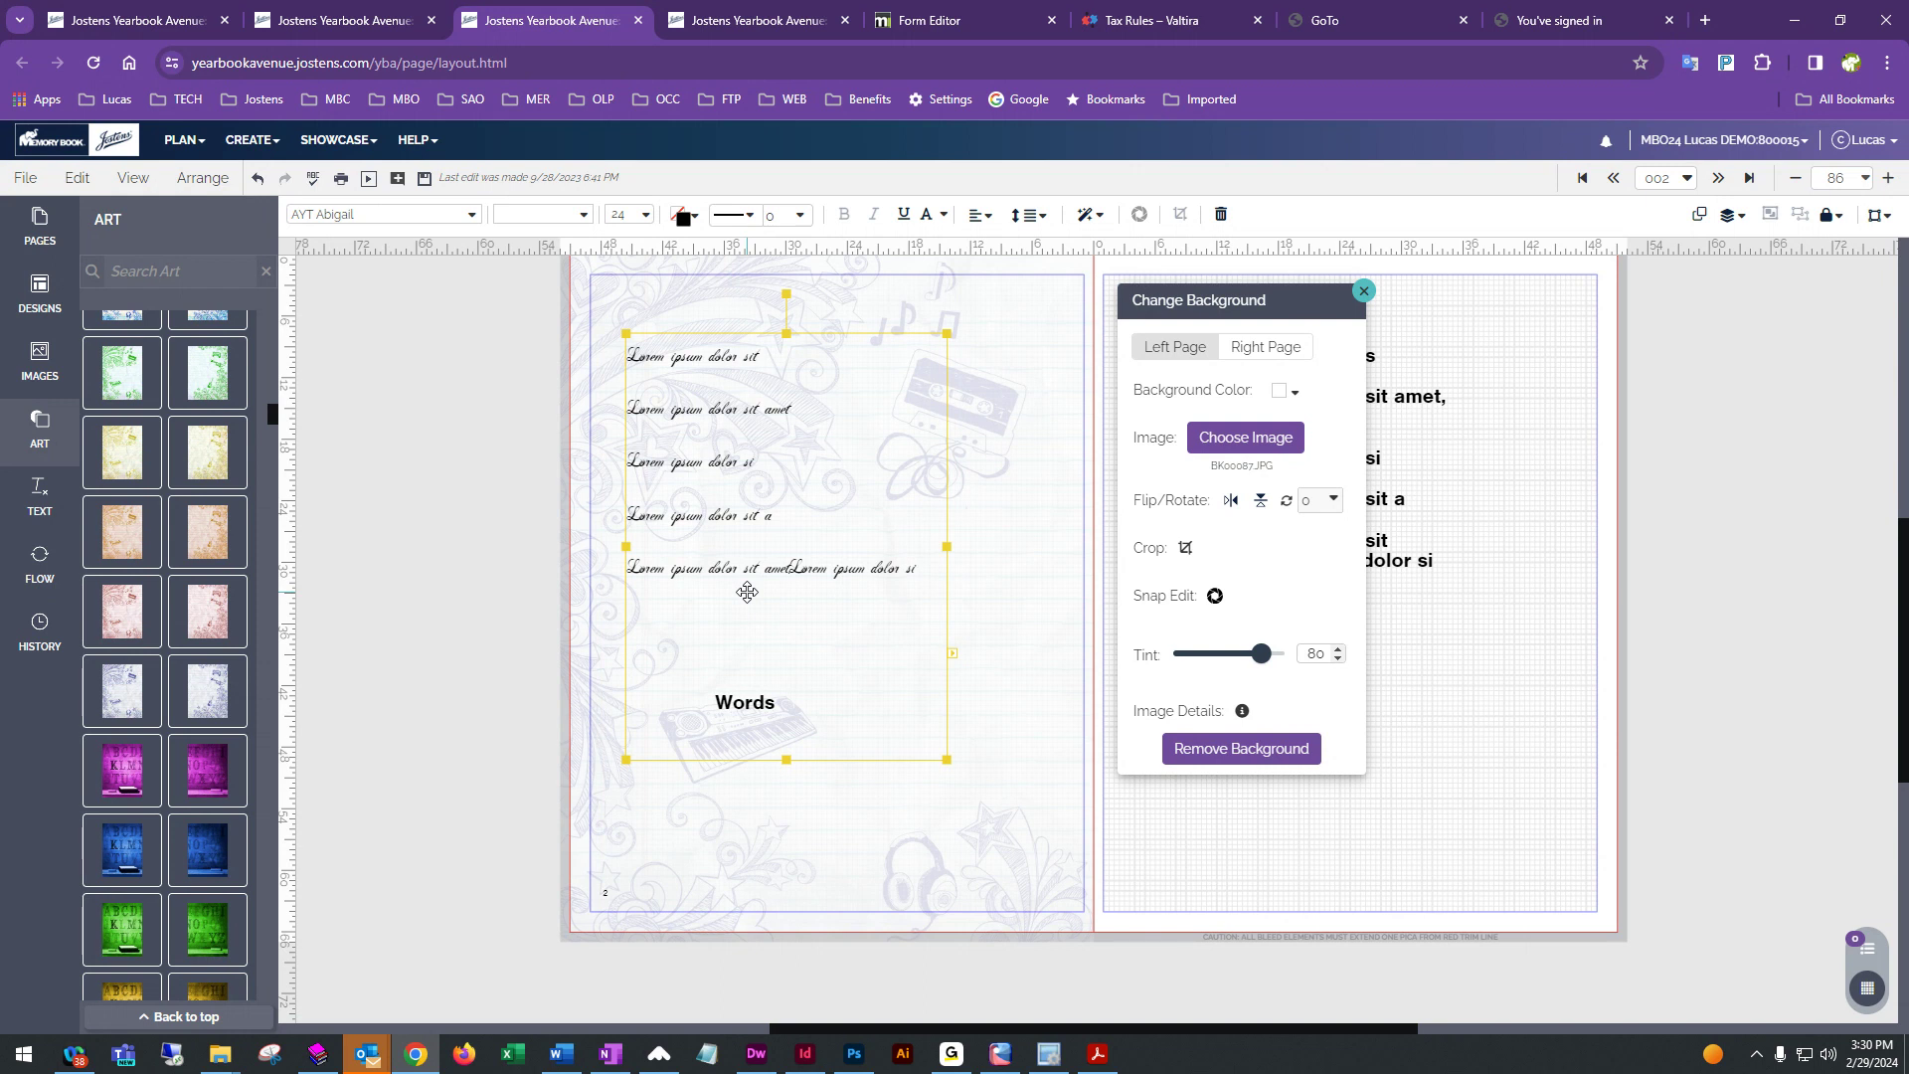
pyautogui.scroll(1, 746, 593)
pyautogui.click(841, 898)
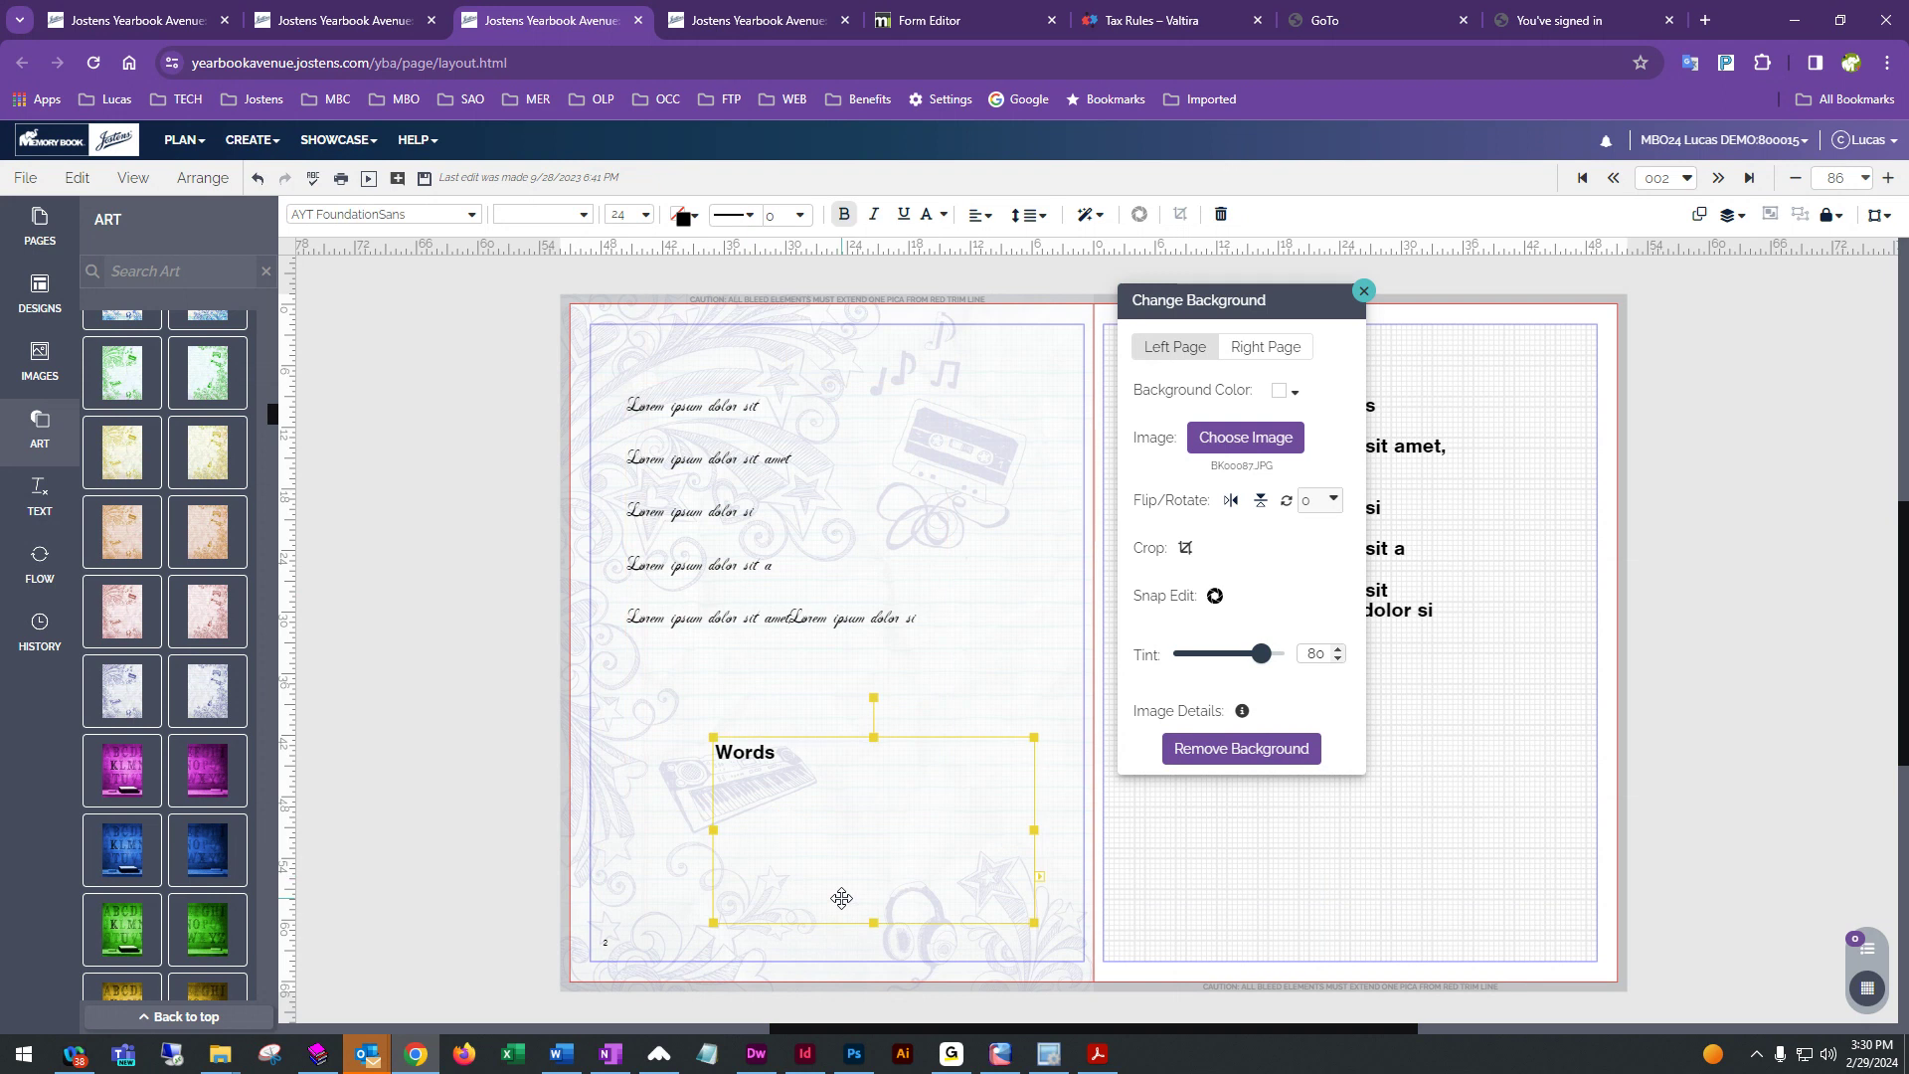
pyautogui.click(579, 775)
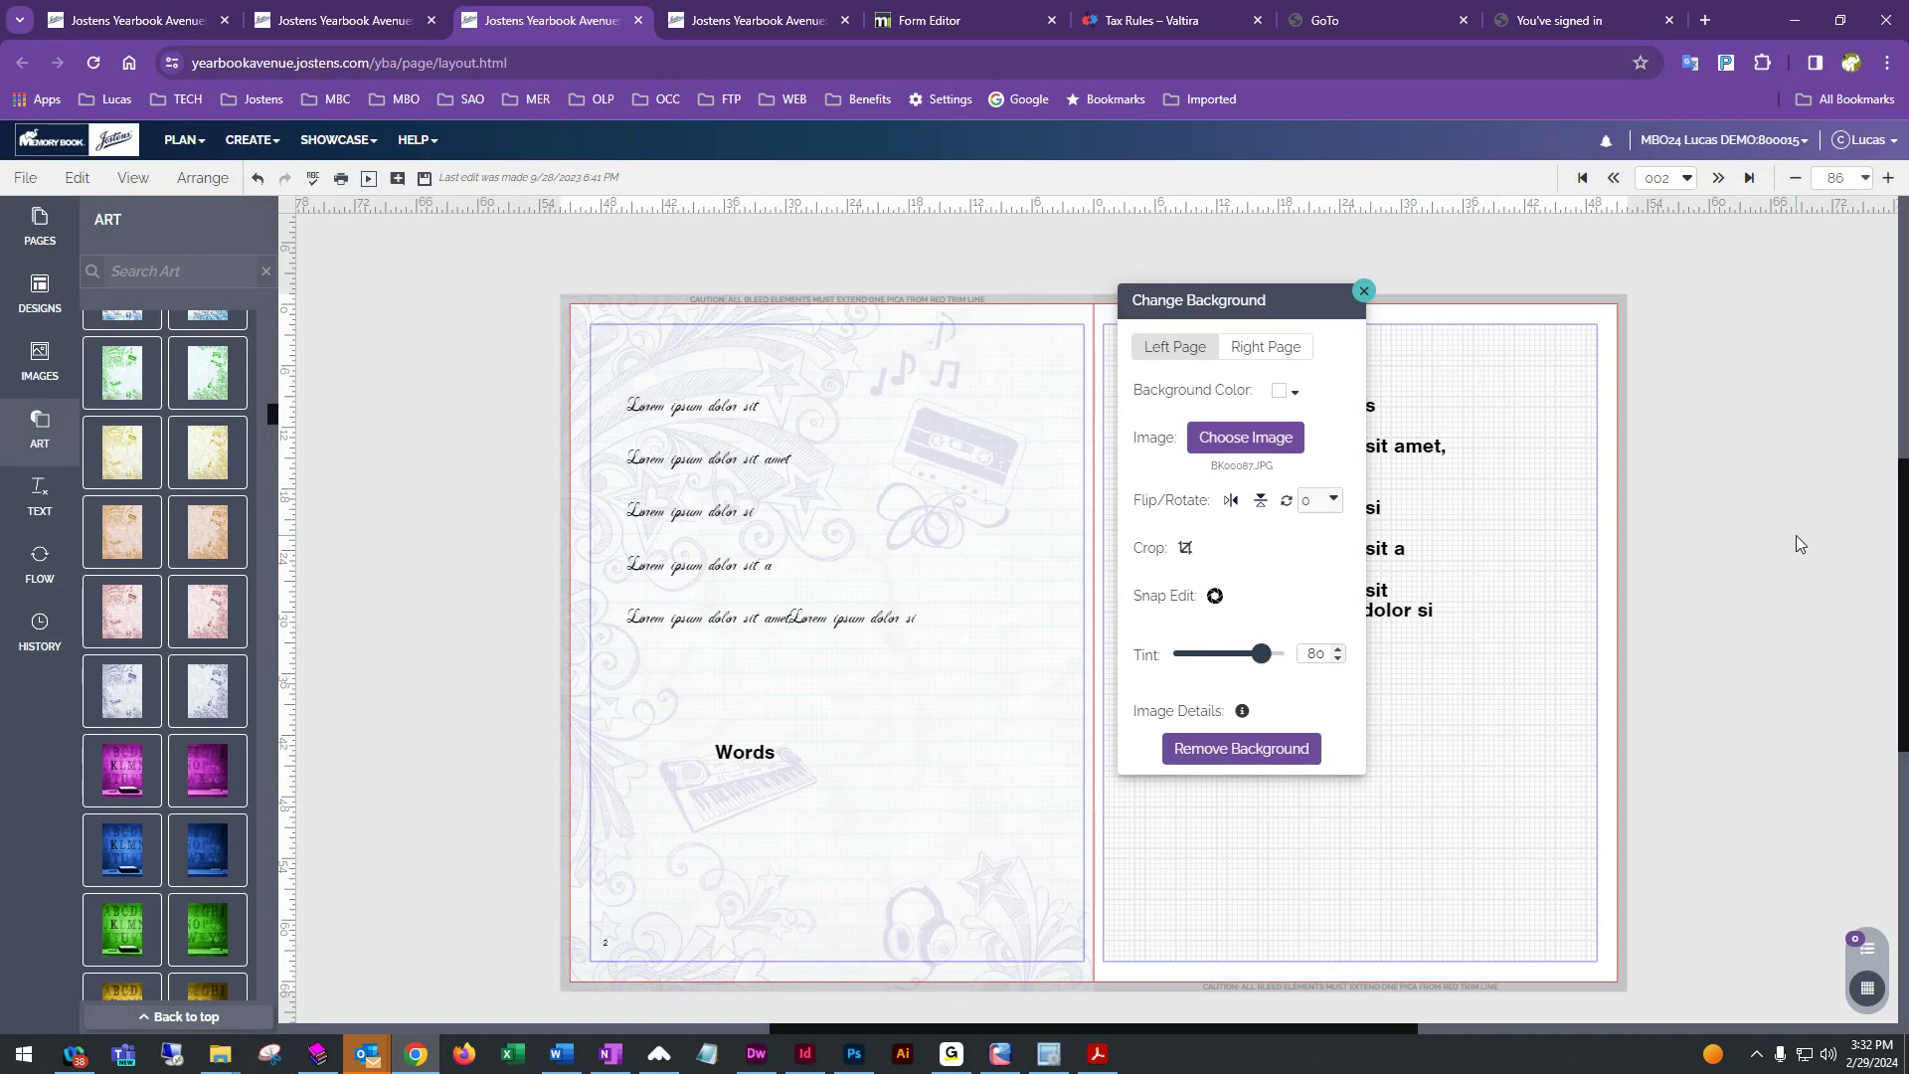
# - Move the Change Background dialog clear of the spread so both pages can be viewed
pyautogui.scroll(-1, 1795, 537)
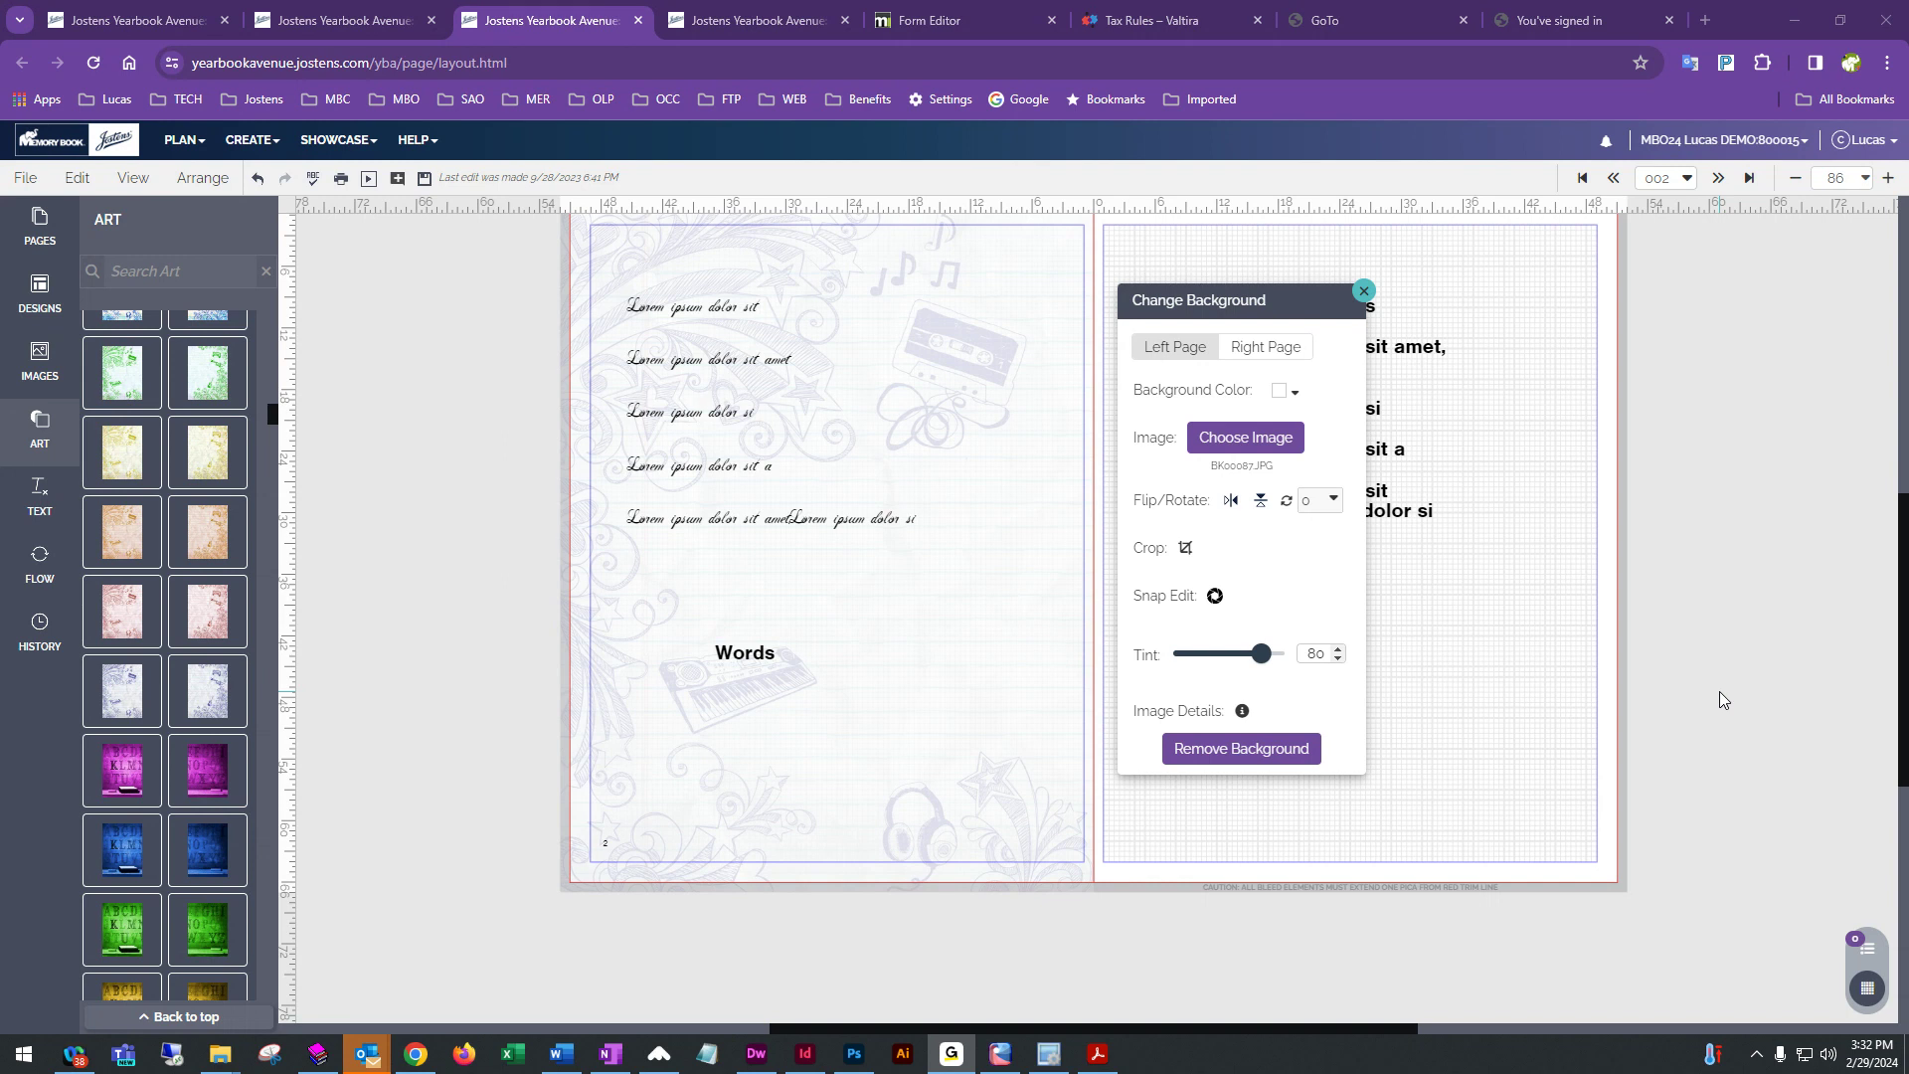
pyautogui.moveTo(1253, 310); pyautogui.dragTo(1772, 336)
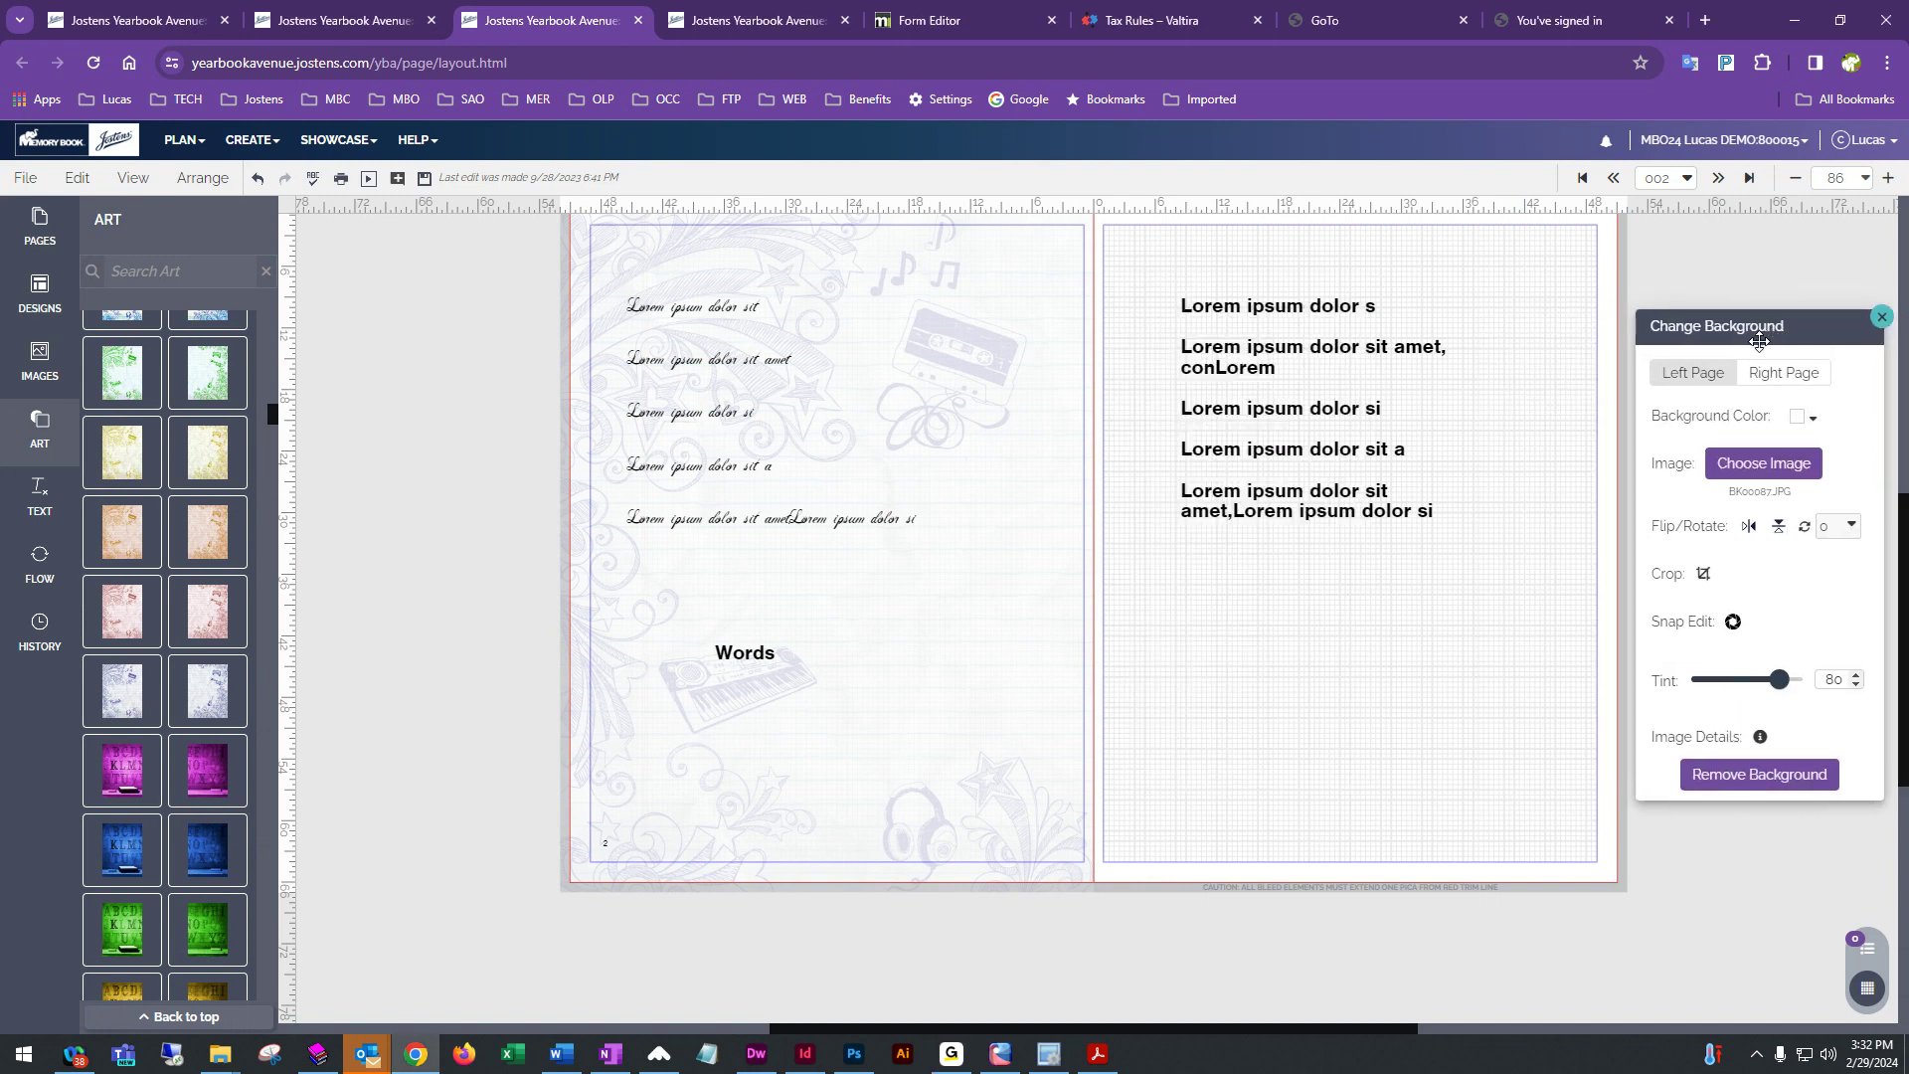
pyautogui.scroll(1, 1034, 509)
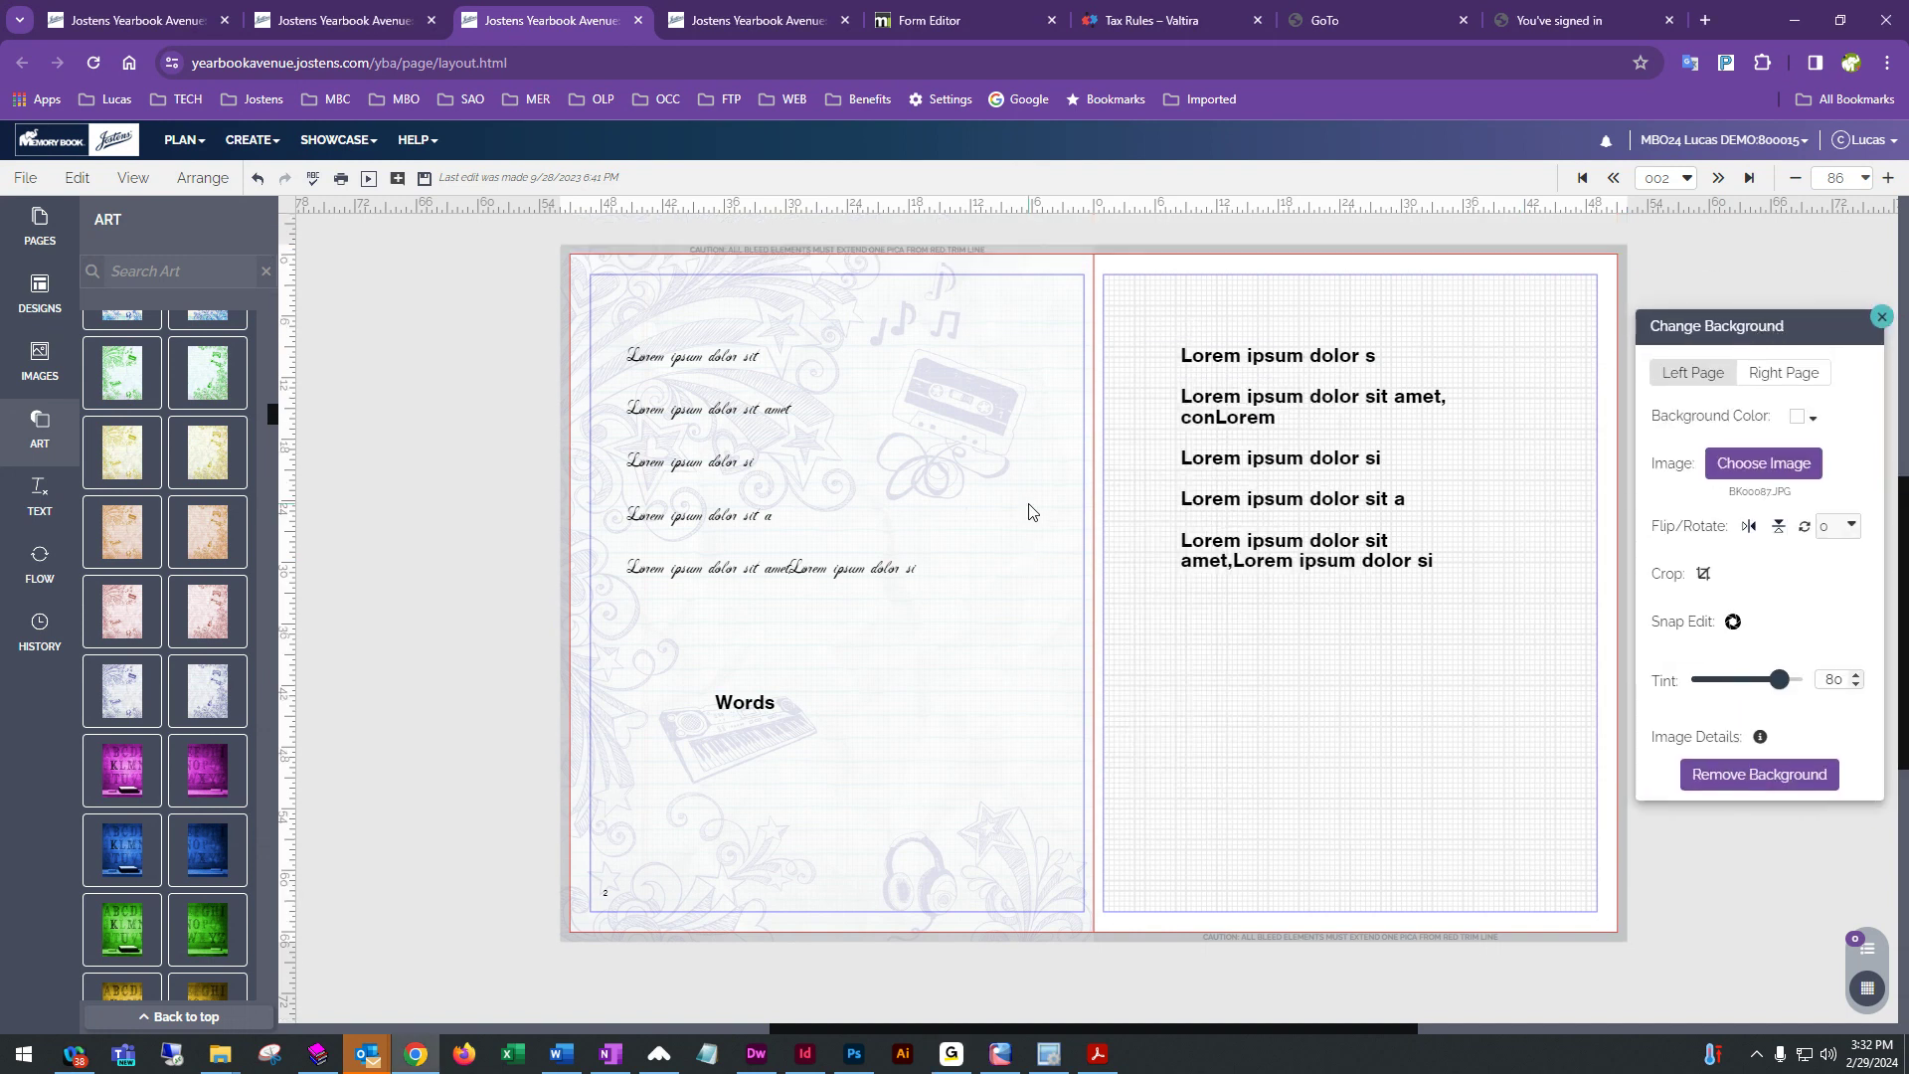
# - Open the Page Mover, leaving the layout editor without saving the changes
pyautogui.click(250, 140)
pyautogui.click(270, 262)
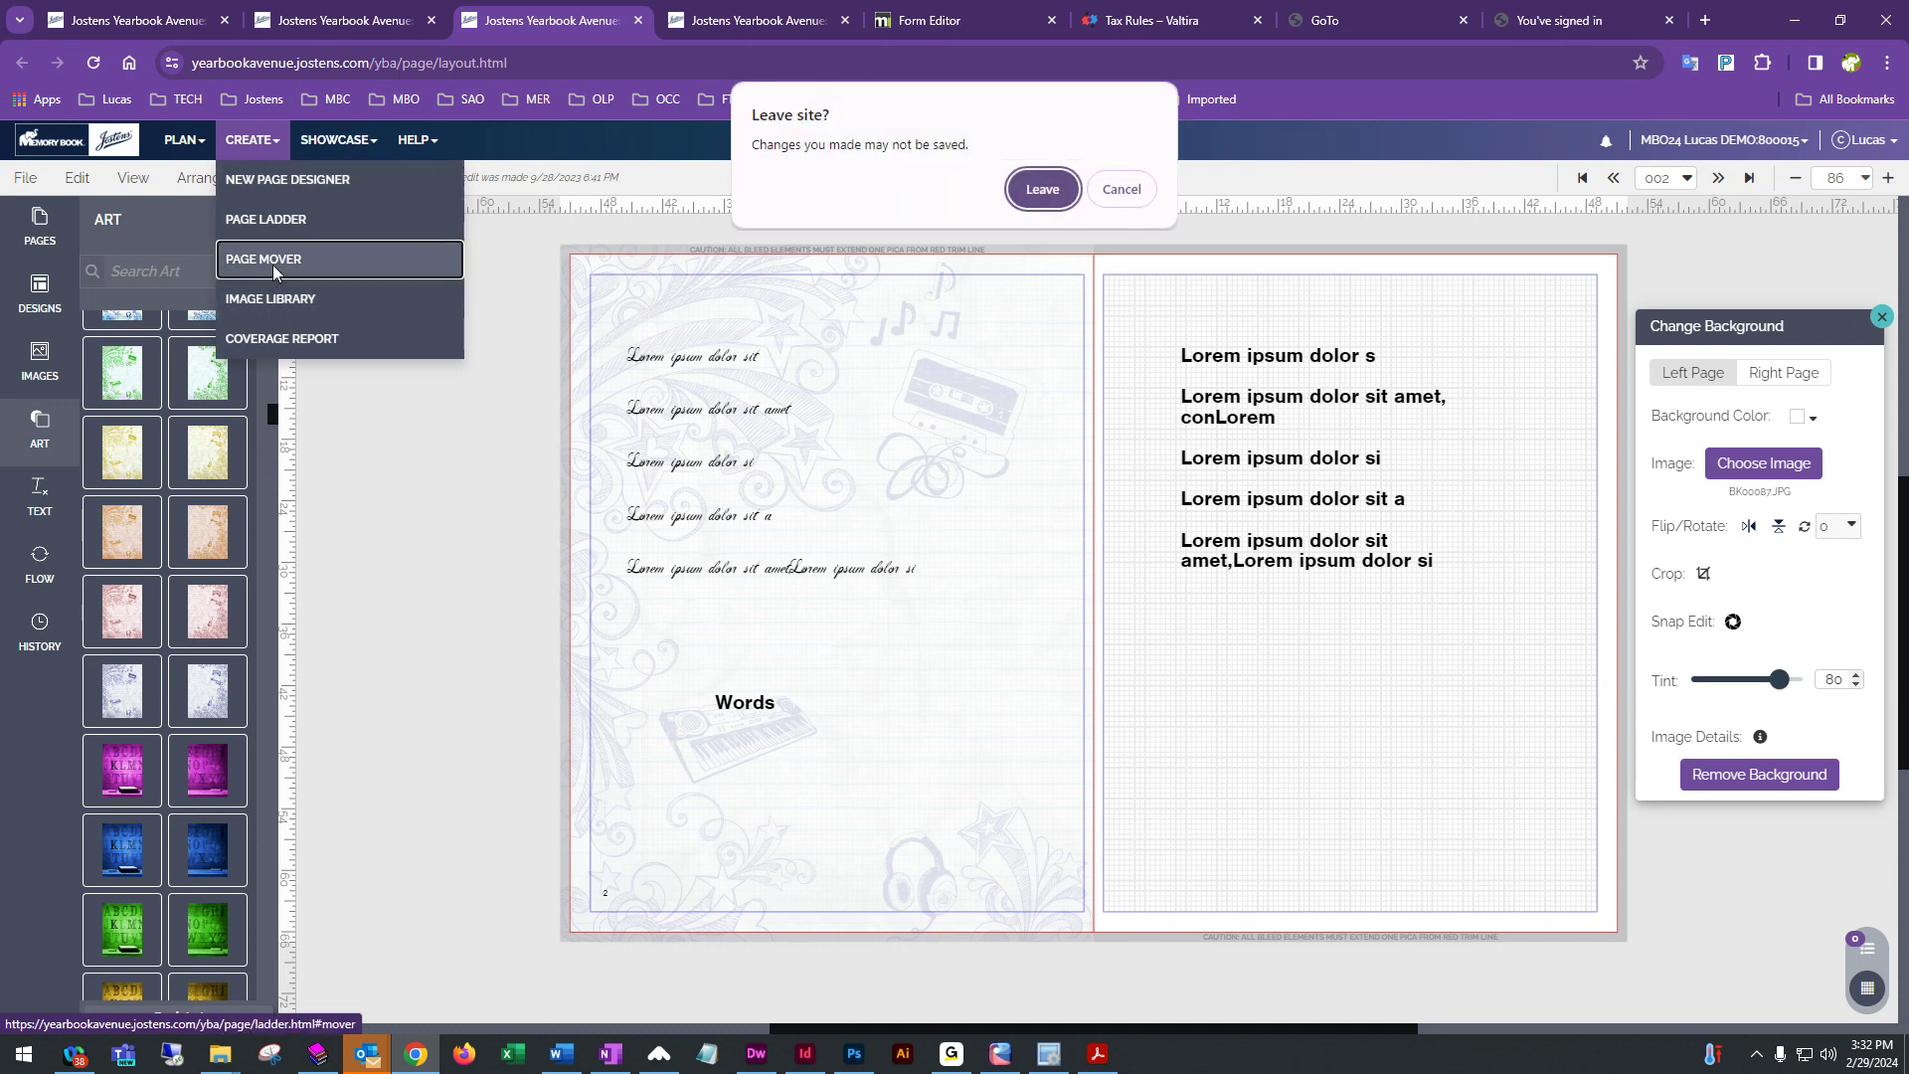
pyautogui.click(1052, 198)
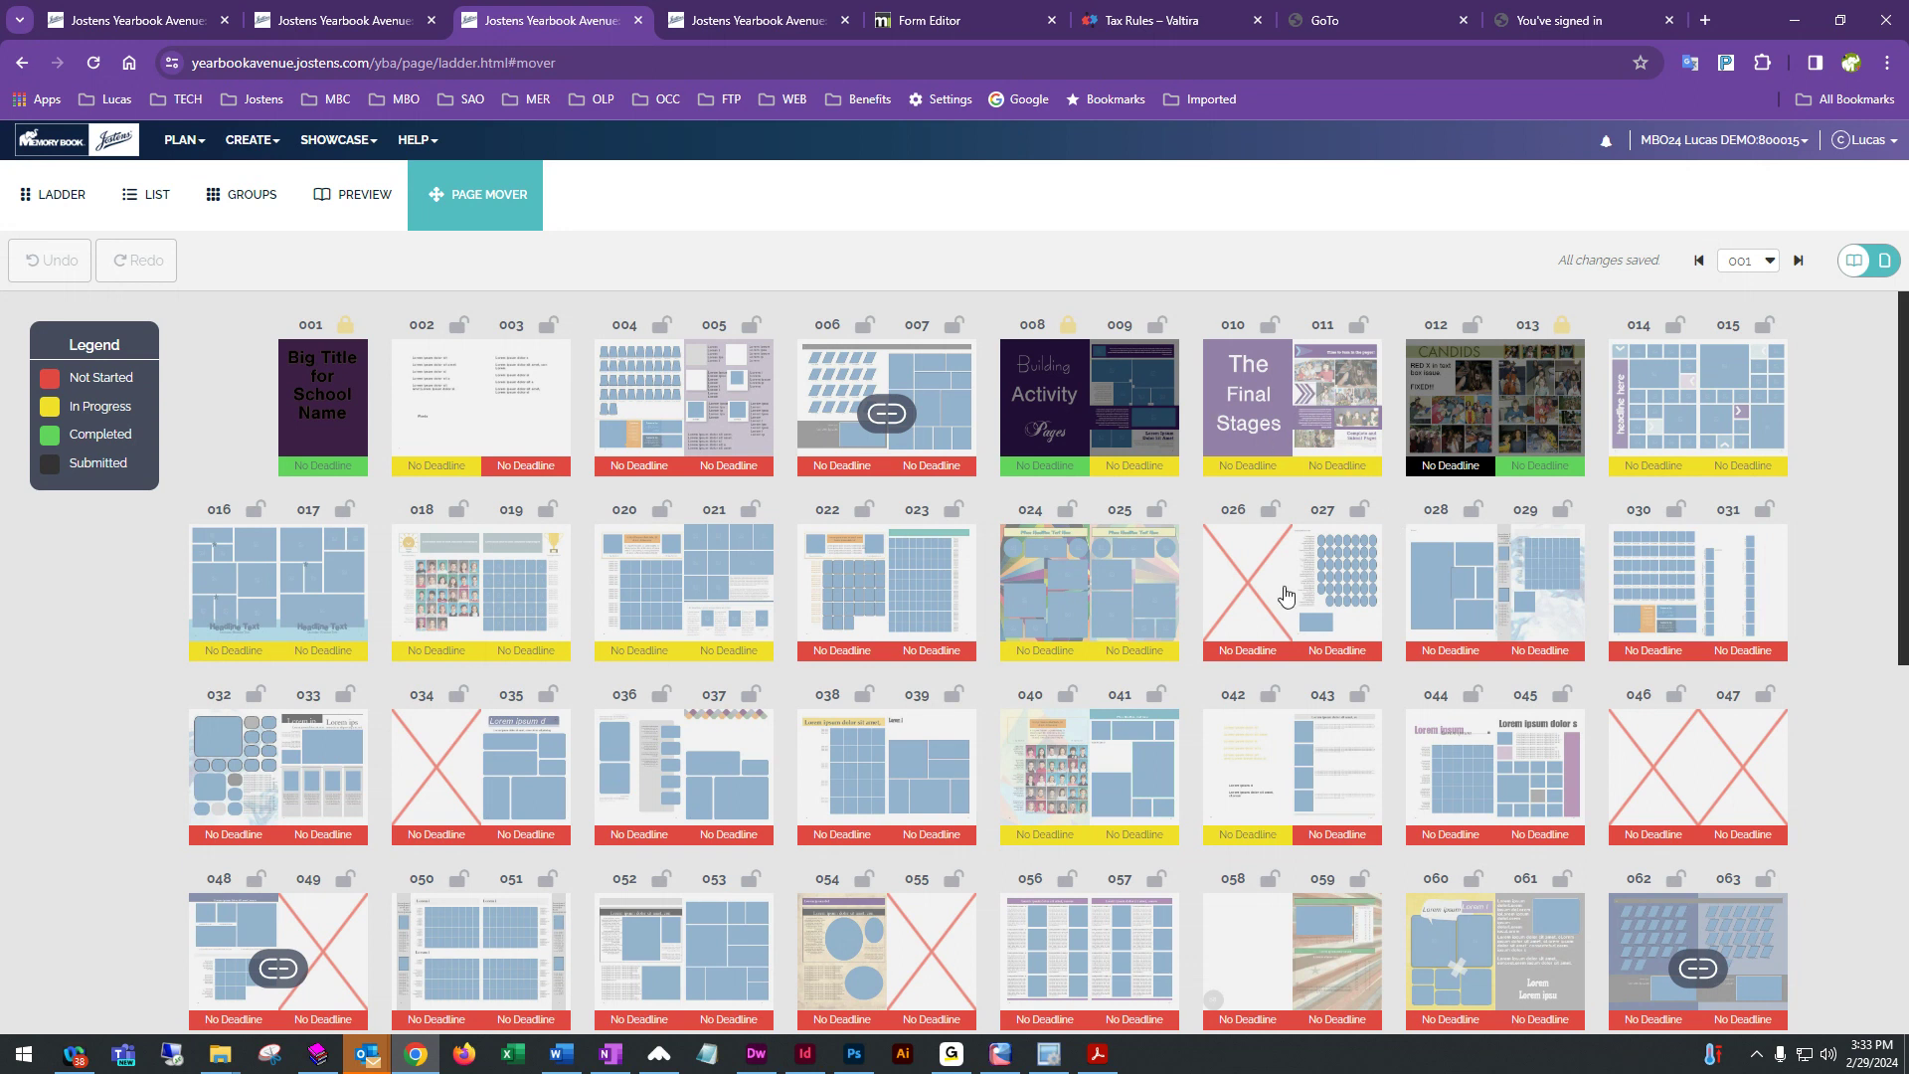
# - Move the 022–023 spread to position 024–025, and in single-page mode move page 025 to position 021
pyautogui.moveTo(871, 578); pyautogui.dragTo(1089, 579)
pyautogui.click(1074, 635)
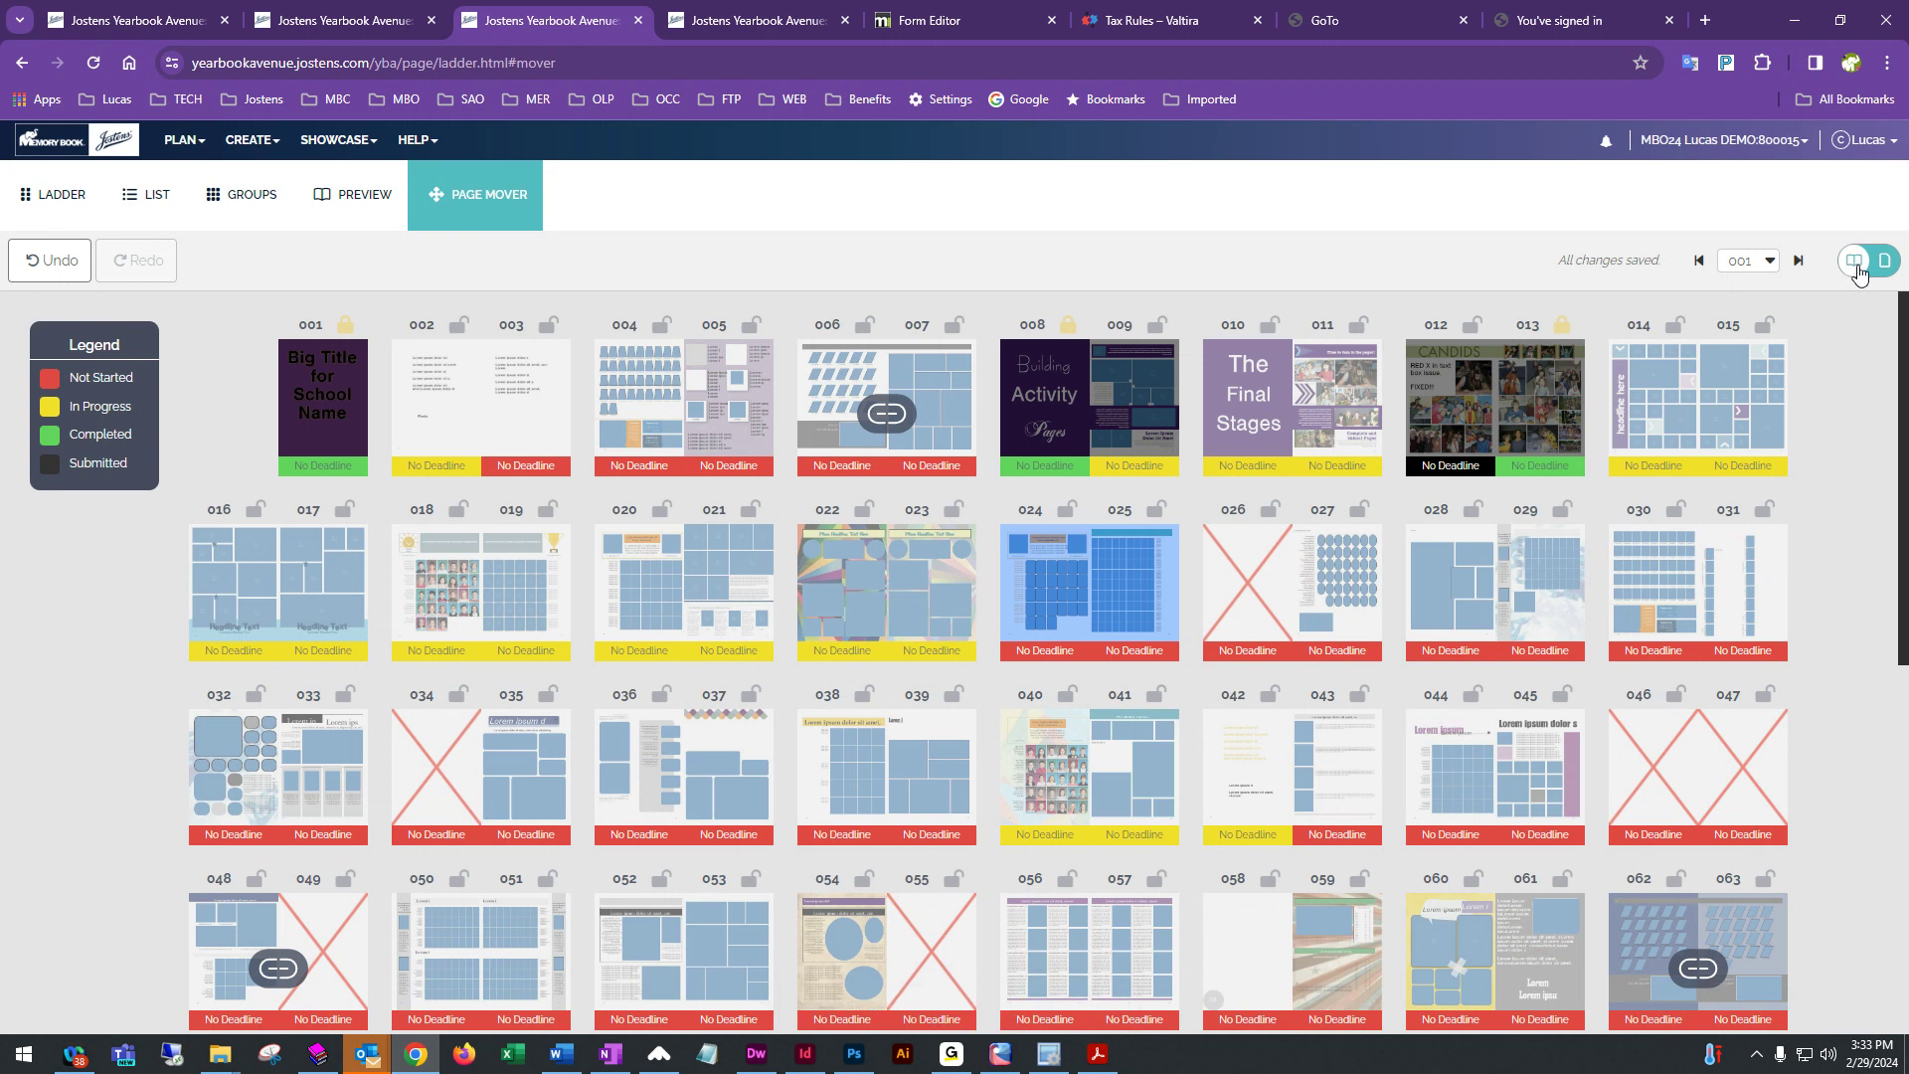
pyautogui.click(1856, 273)
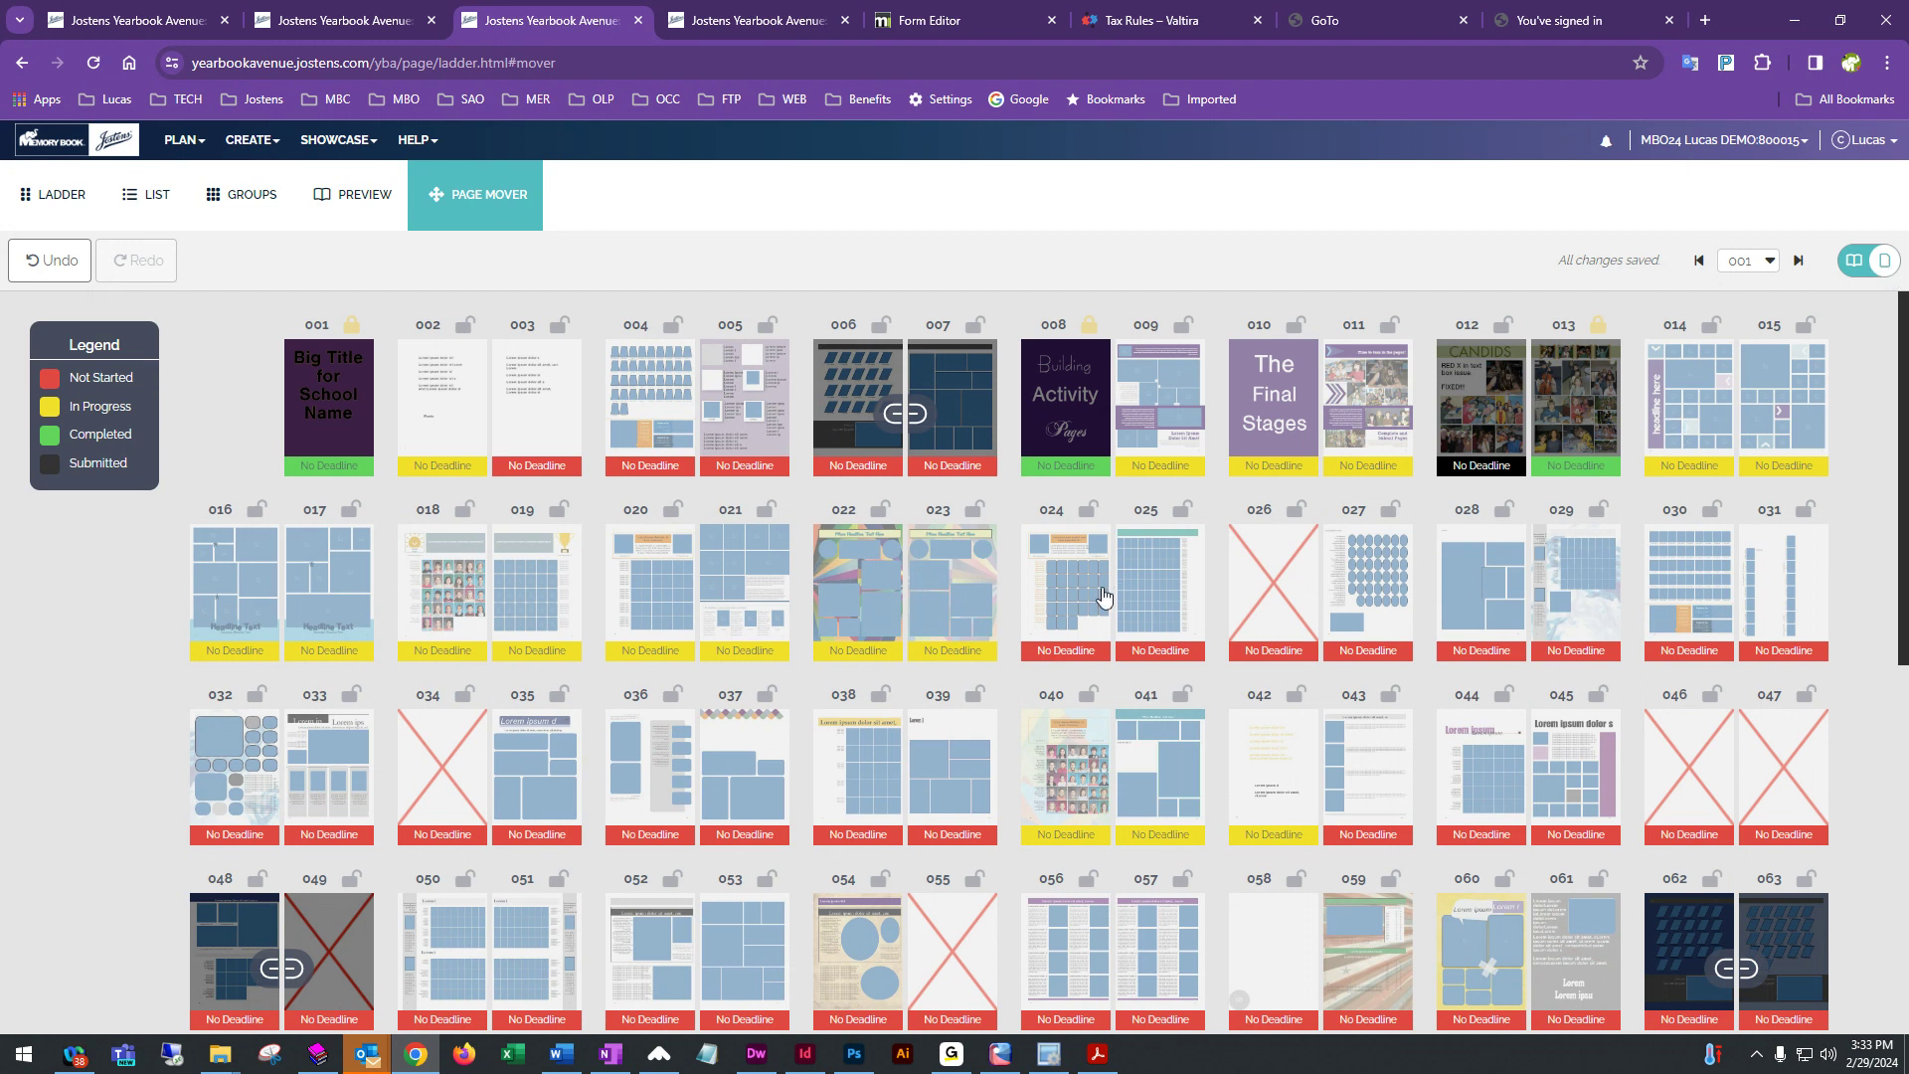
pyautogui.moveTo(1159, 593); pyautogui.dragTo(742, 567)
pyautogui.click(1035, 636)
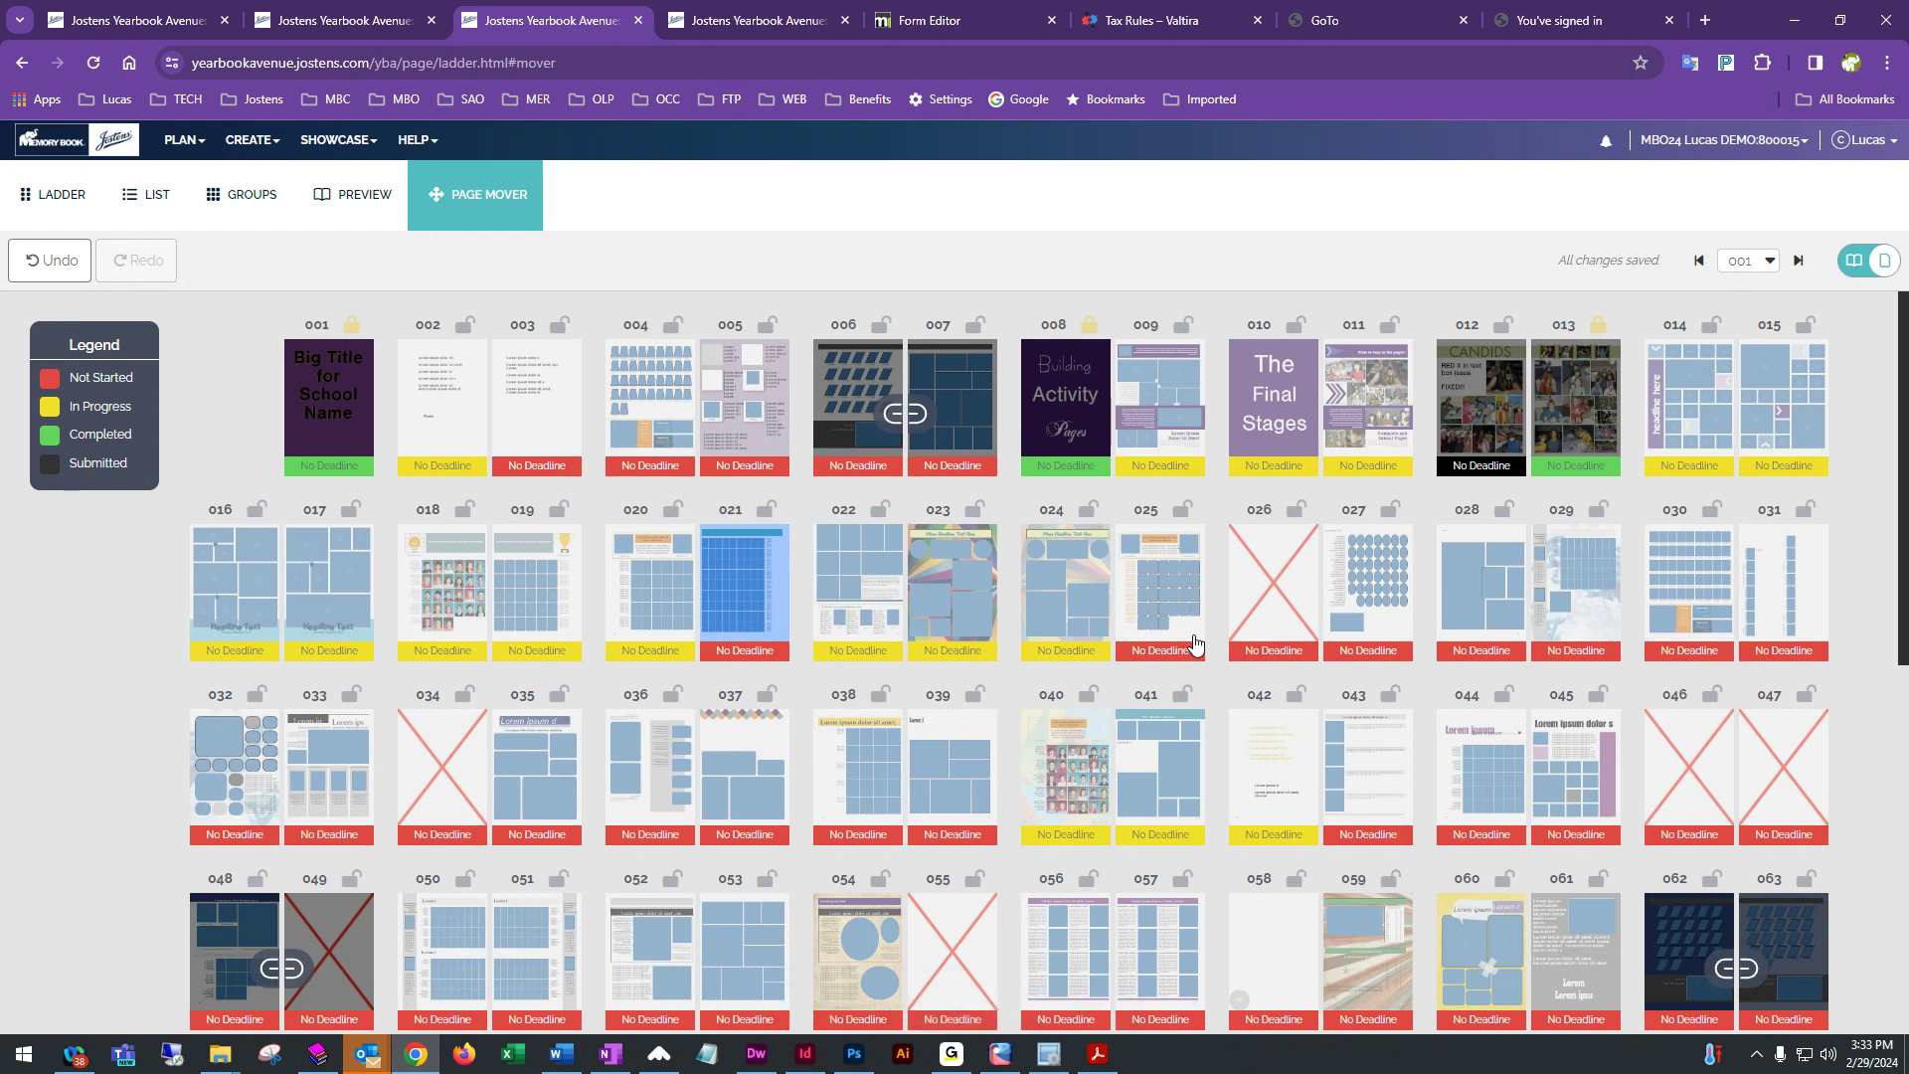
pyautogui.scroll(-3, 1196, 644)
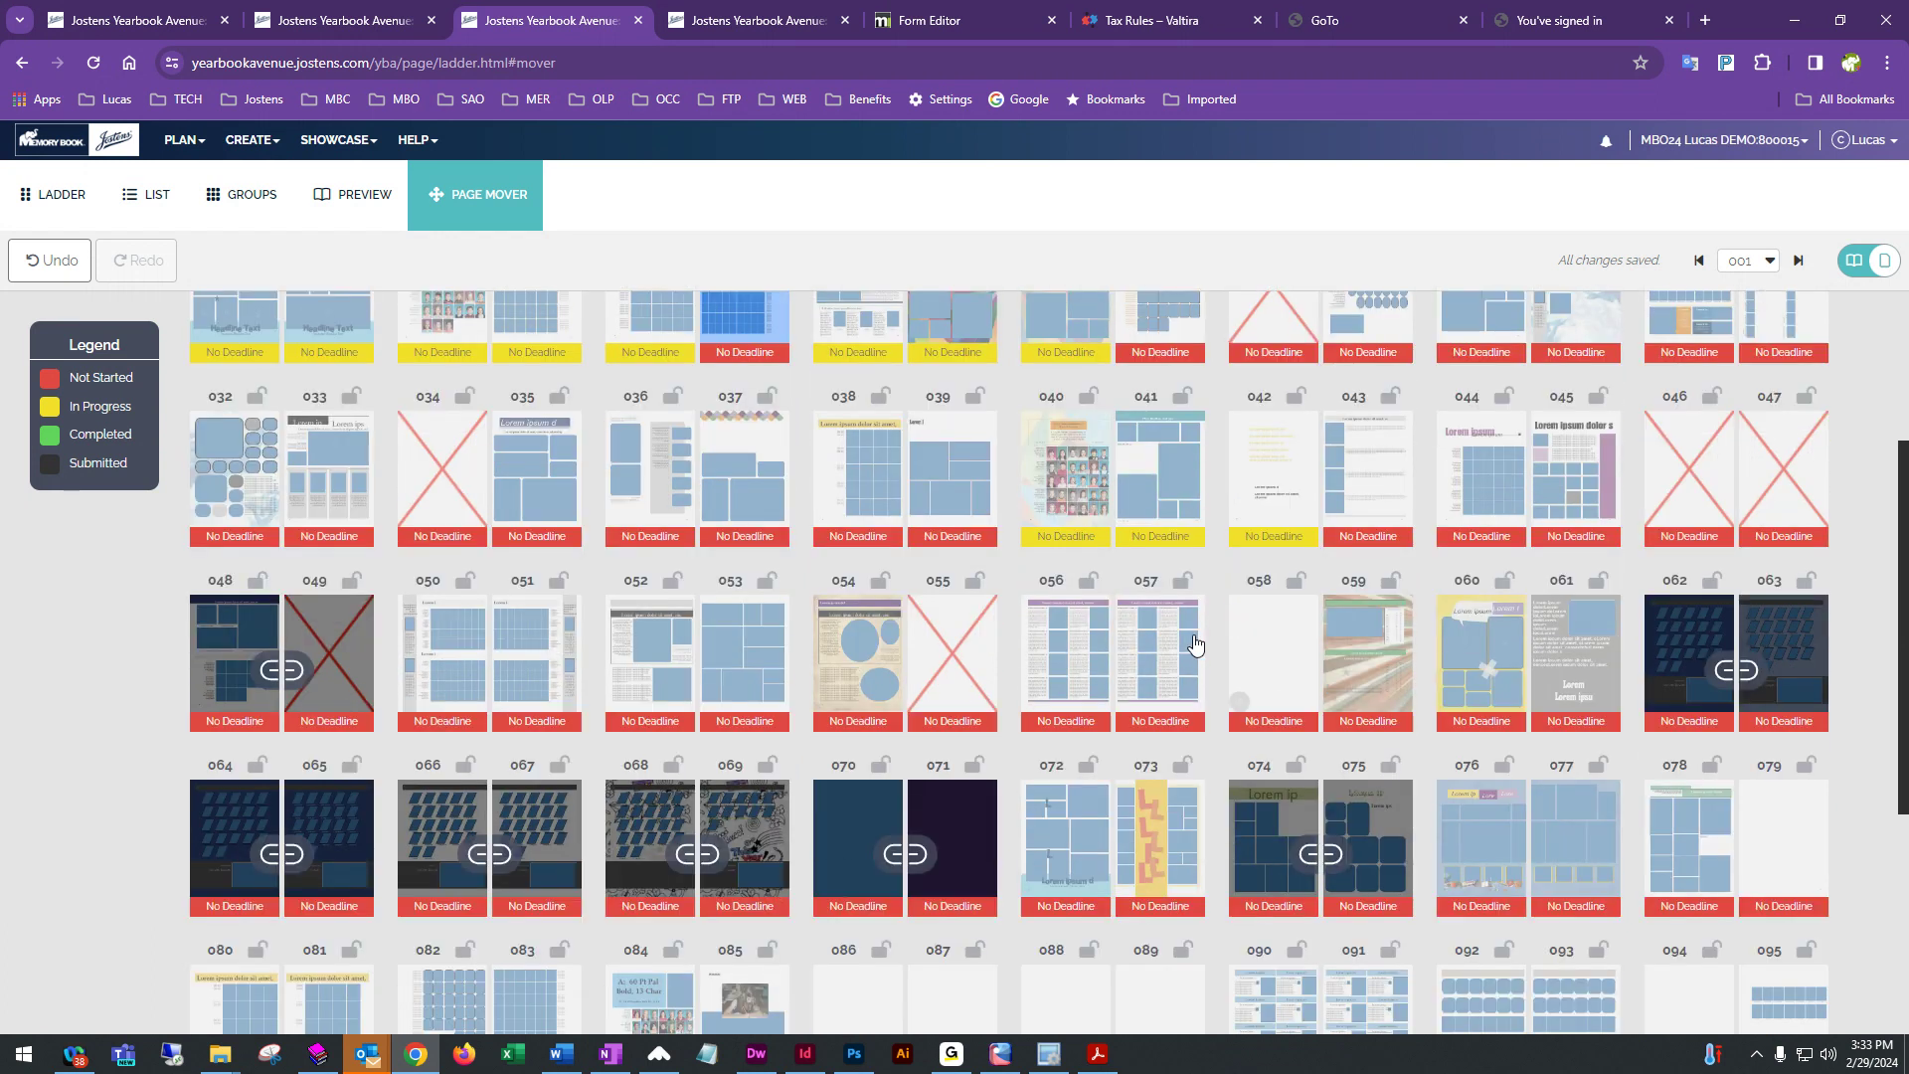
pyautogui.scroll(-3, 1196, 645)
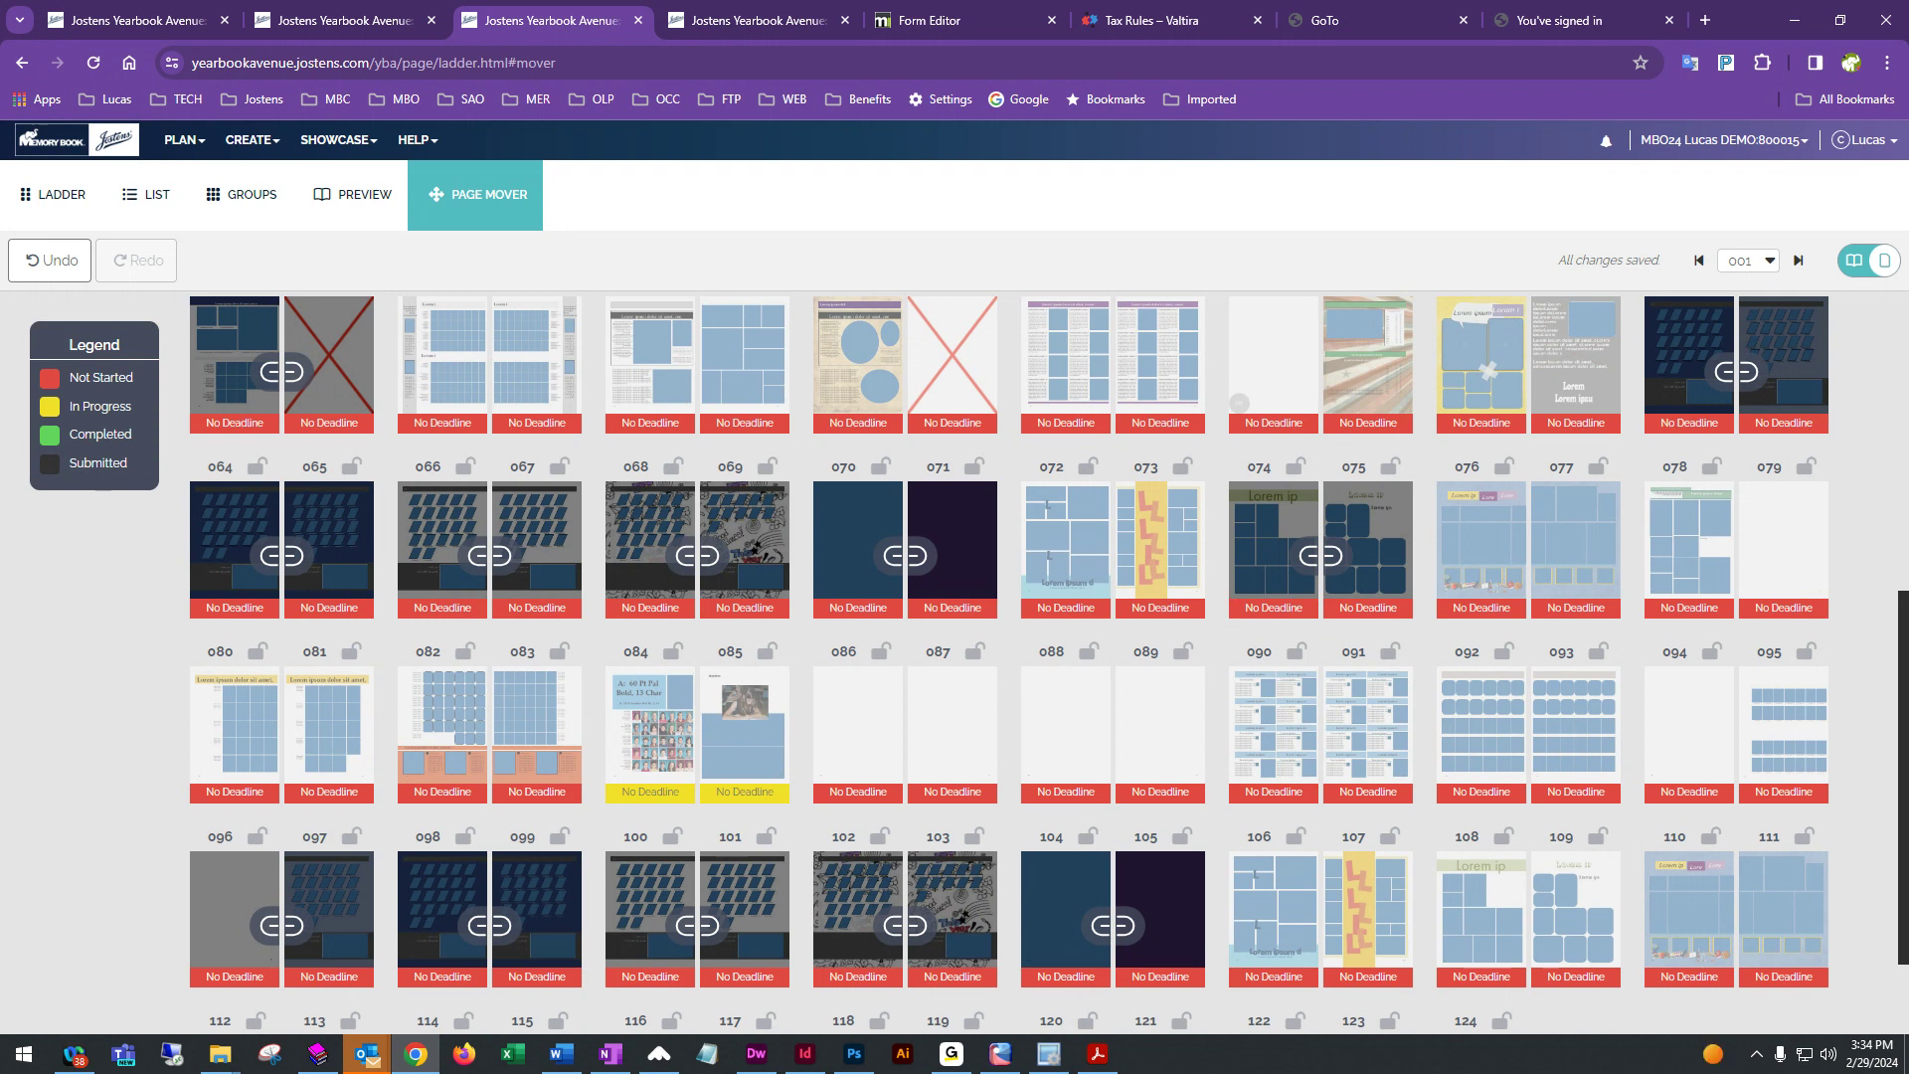
pyautogui.hotkey('alt', 'Tab')
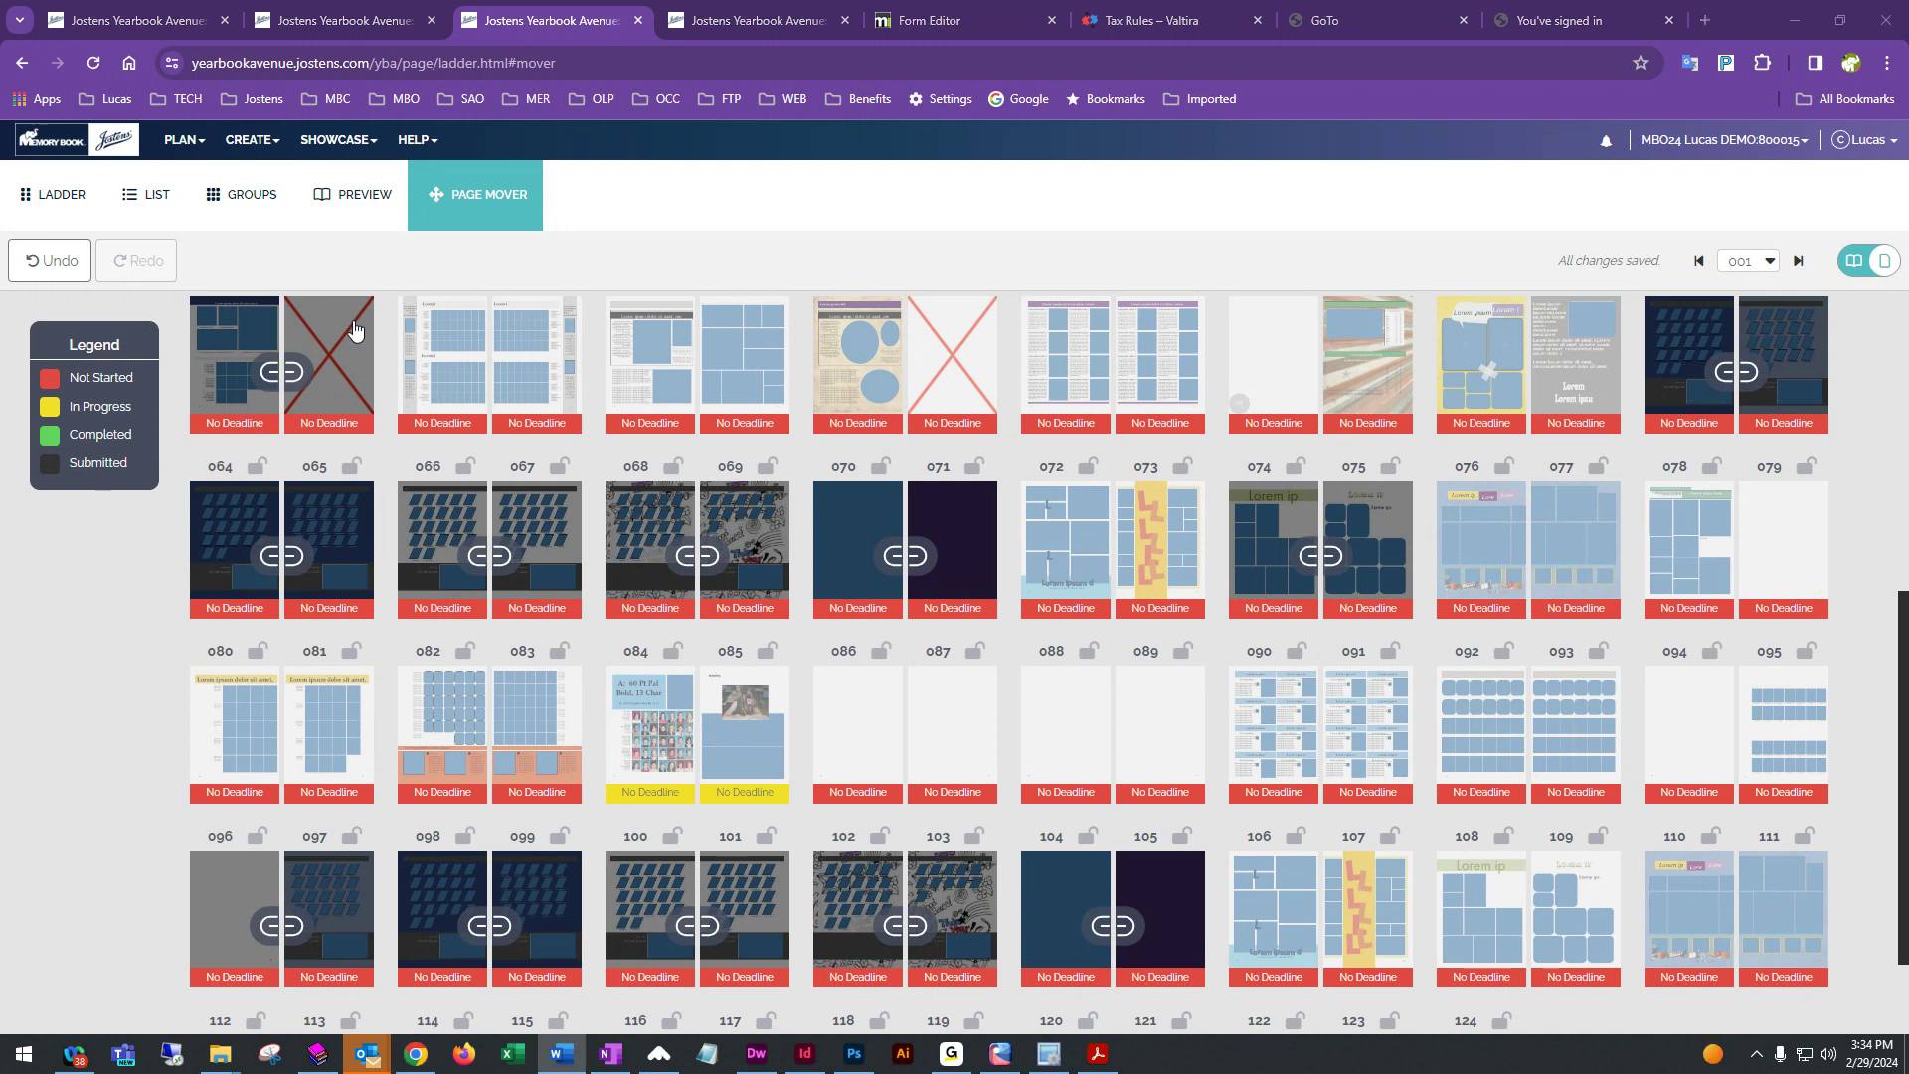